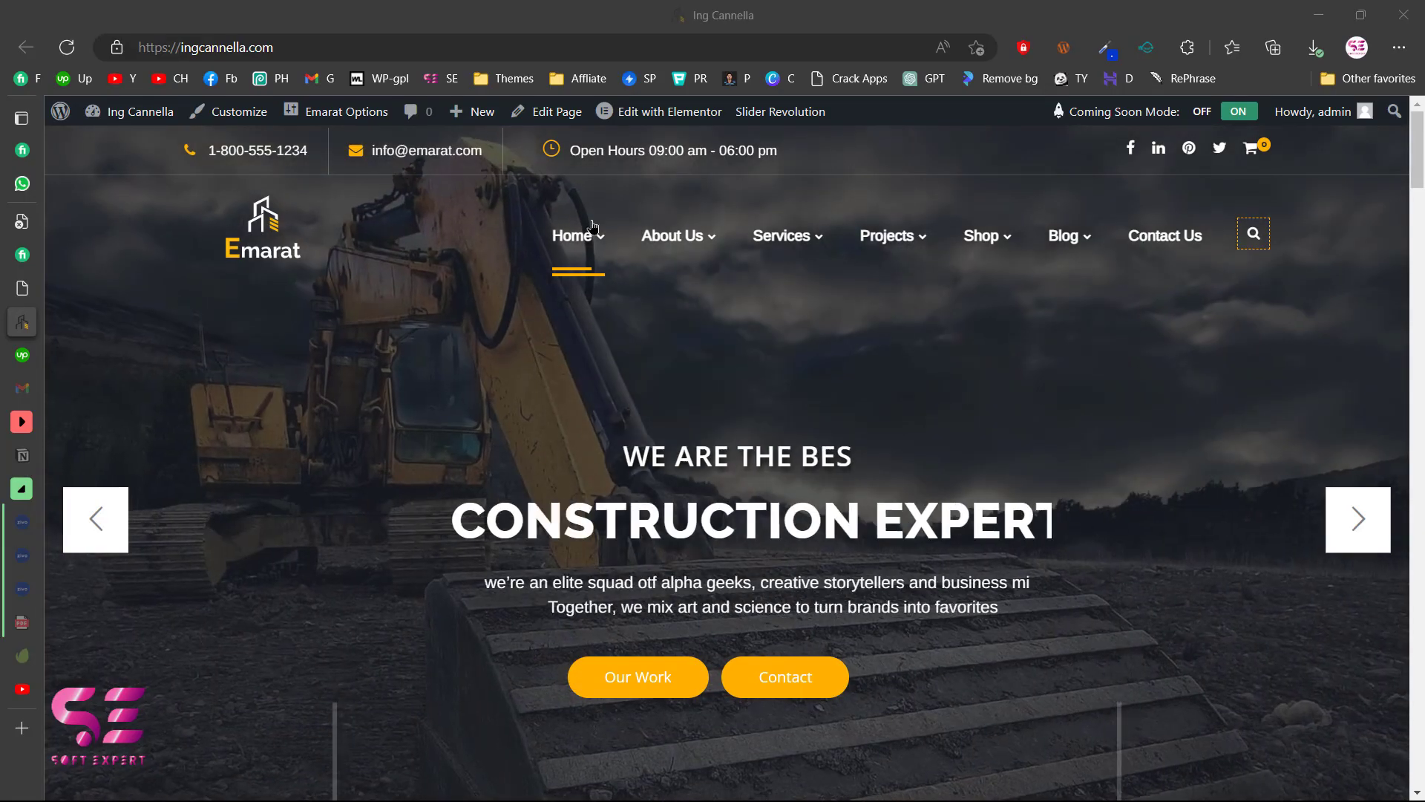
Advance the hero slider to its next slide and scroll the Emarat homepage down to the footer
left_click(1357, 522)
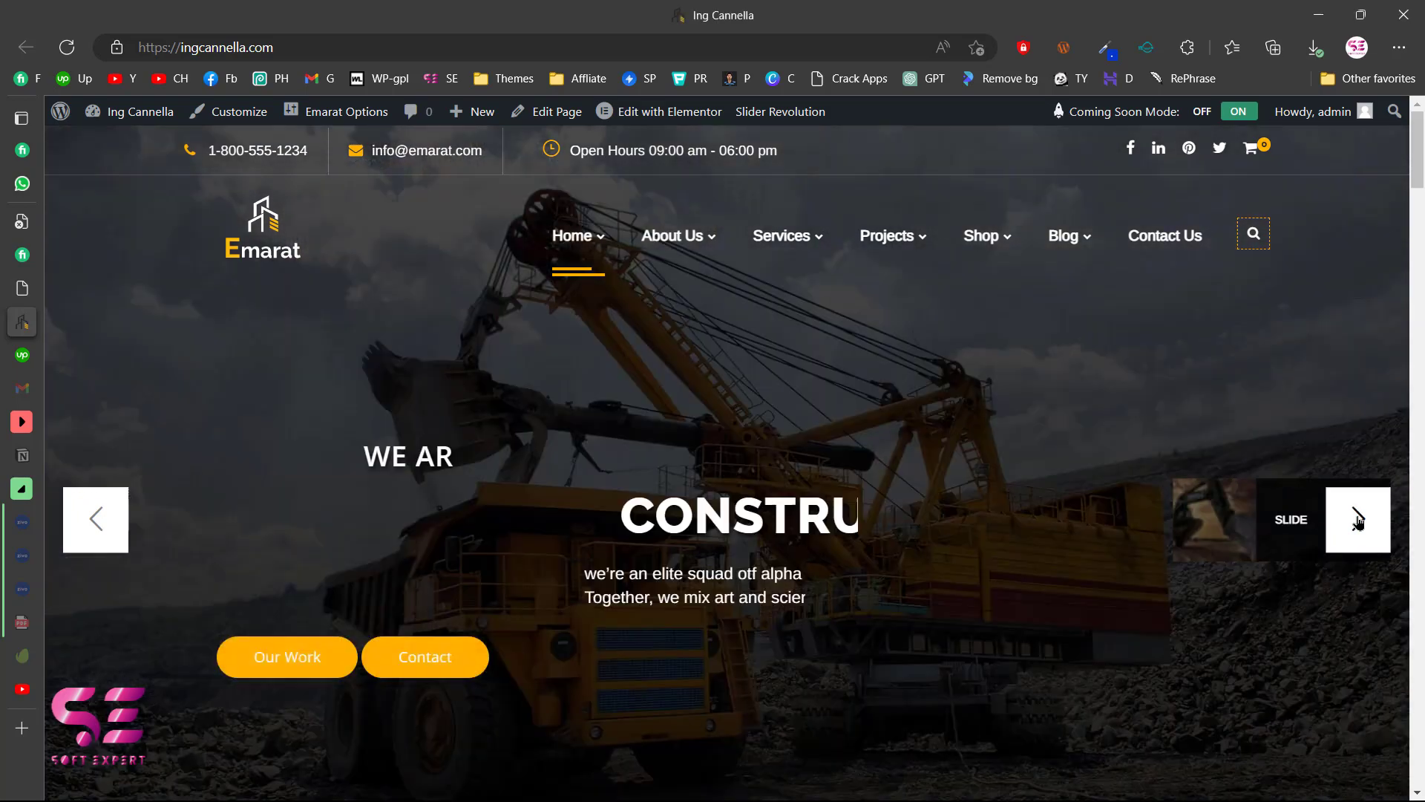
scroll(1357, 521, "down", 5)
scroll(869, 599, "down", 10)
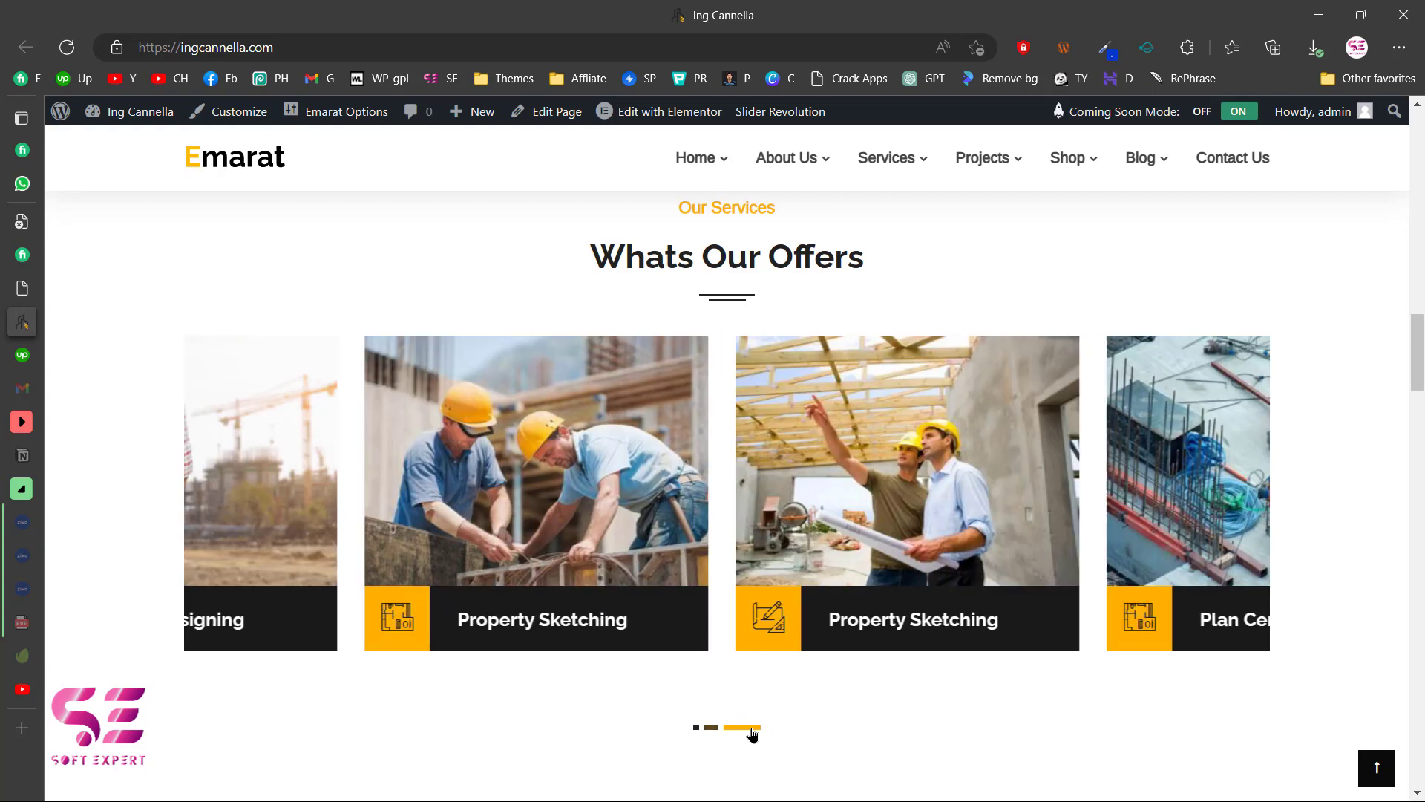
scroll(1221, 428, "down", 9)
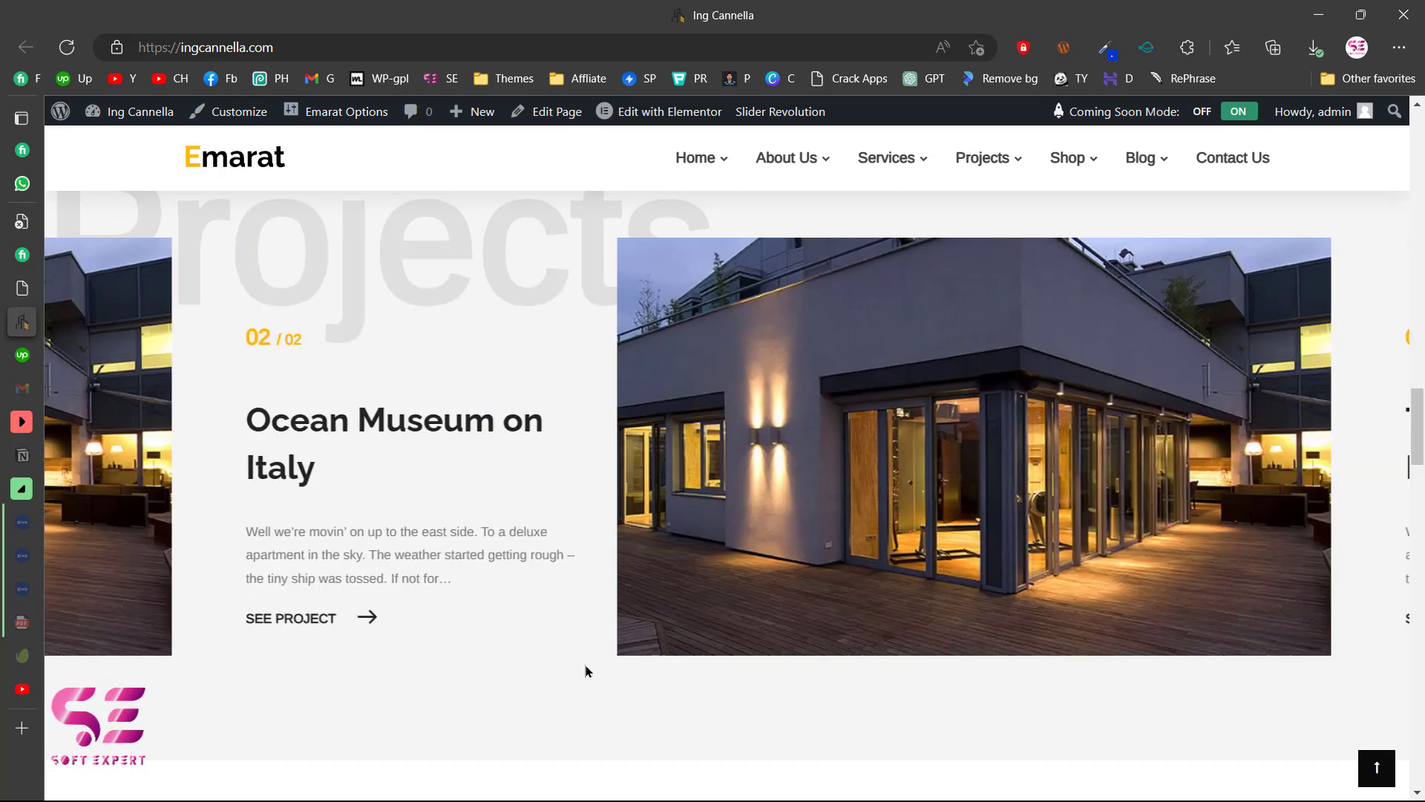
scroll(1286, 504, "down", 5)
left_click_drag(1417, 504, 1422, 765)
scroll(586, 153, "down", 1)
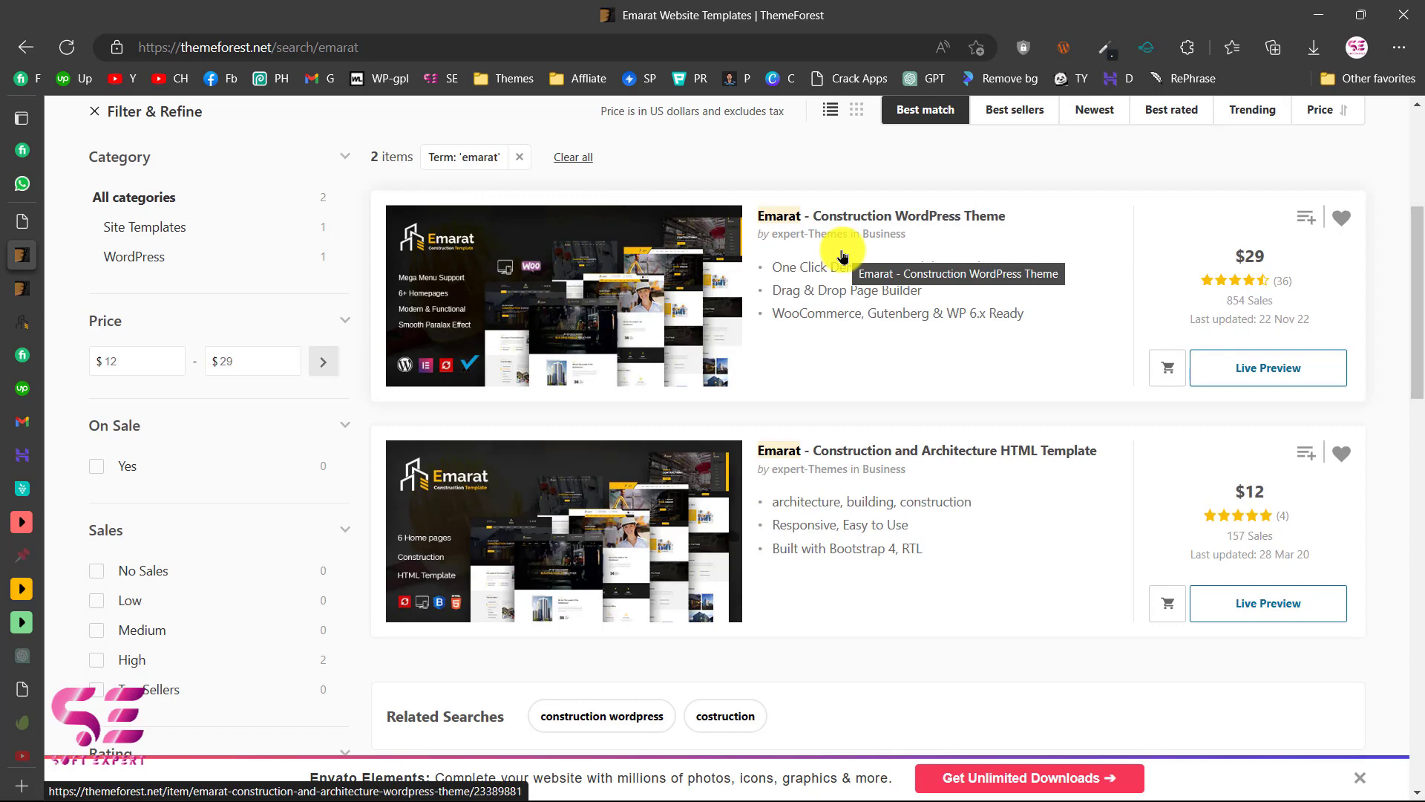
Switch to the 'Emarat – Construction WordPress Theme' tab showing its live demo
left_click(16, 325)
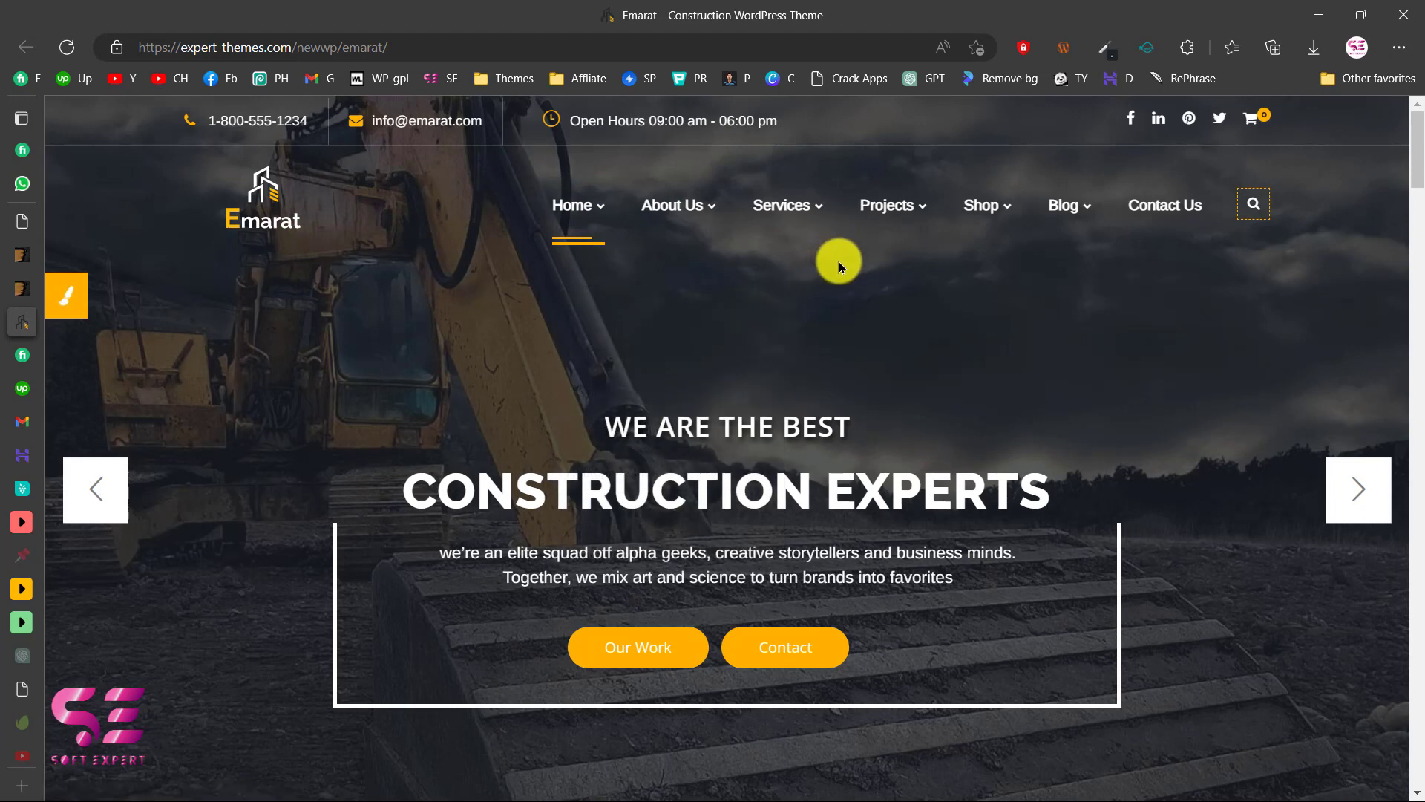
mouse_move(701, 211)
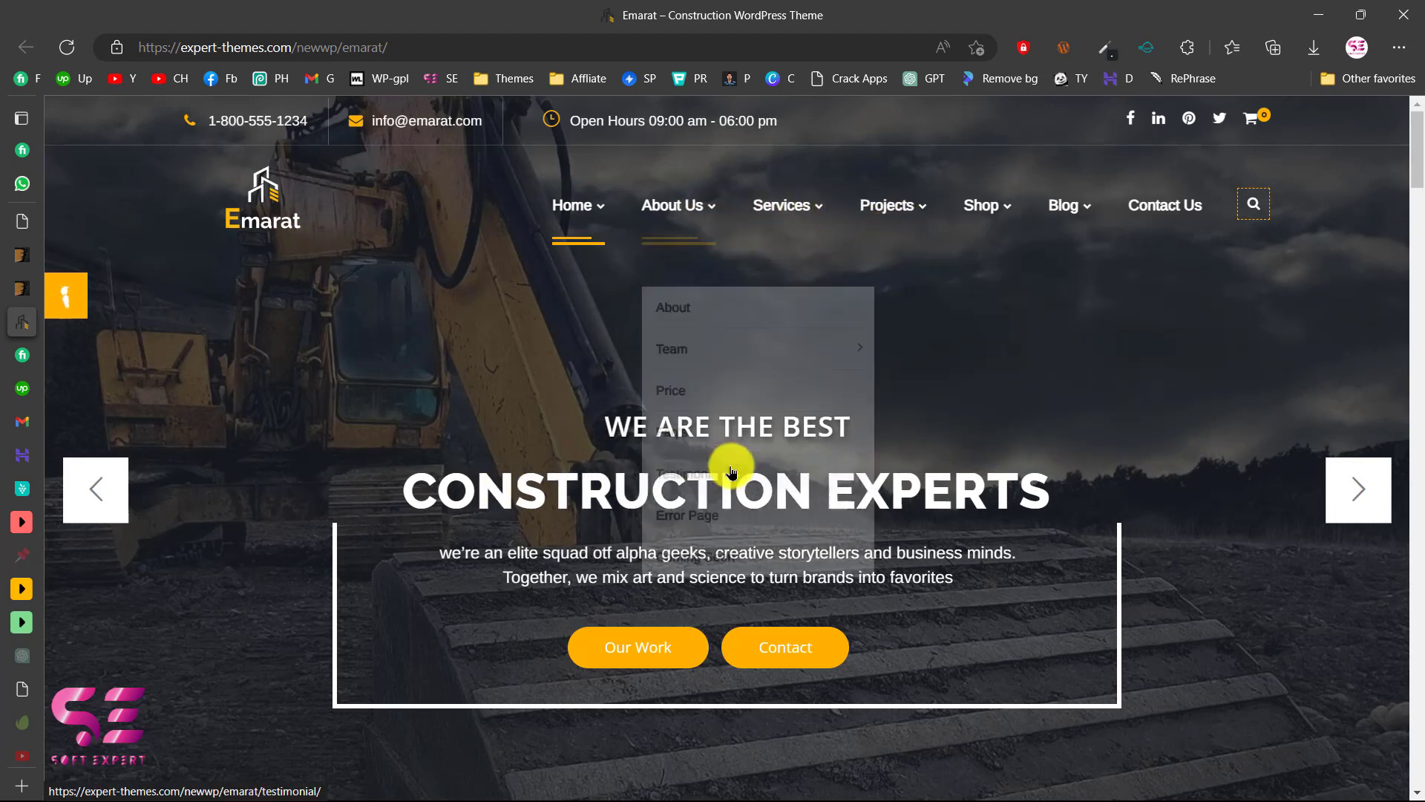
left_click(1344, 487)
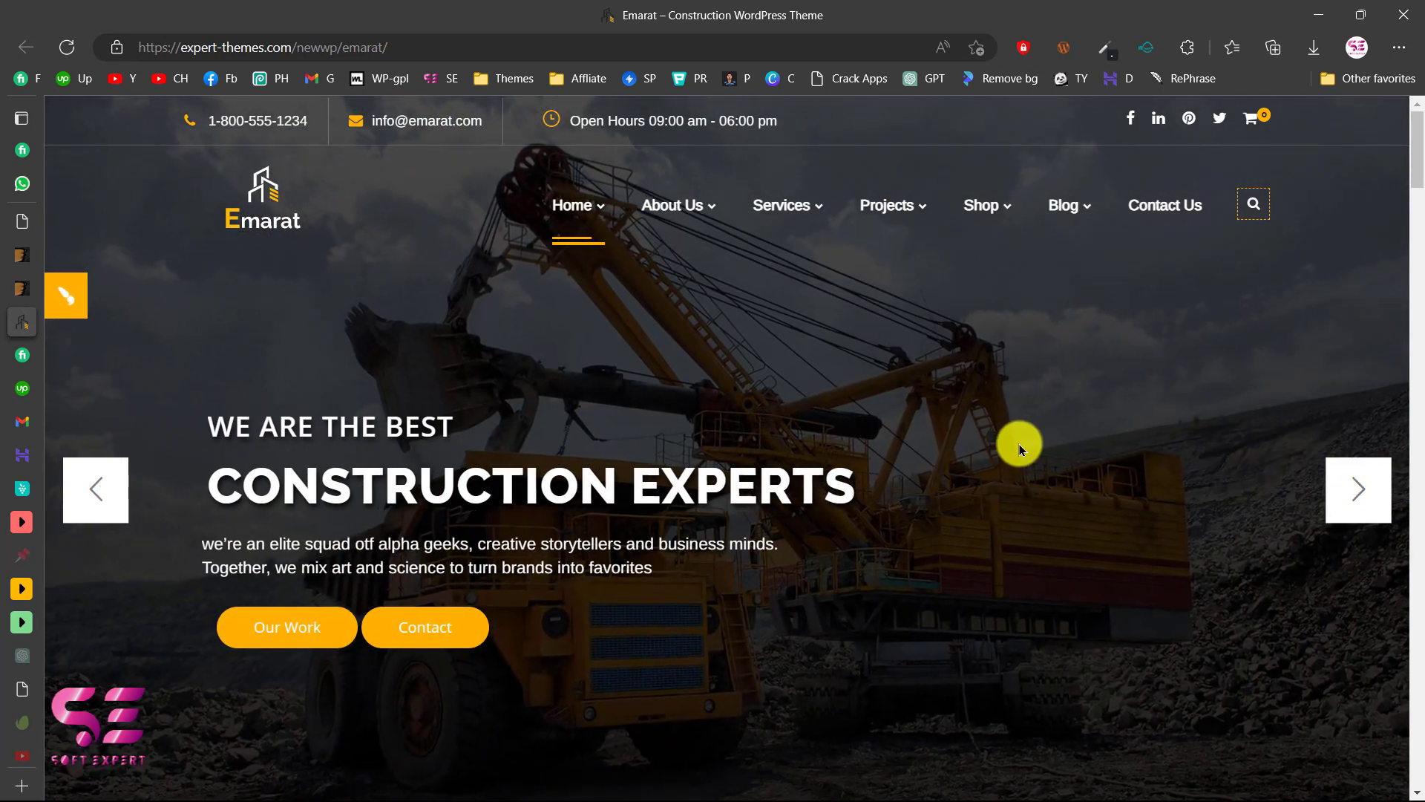
scroll(1101, 527, "down", 2)
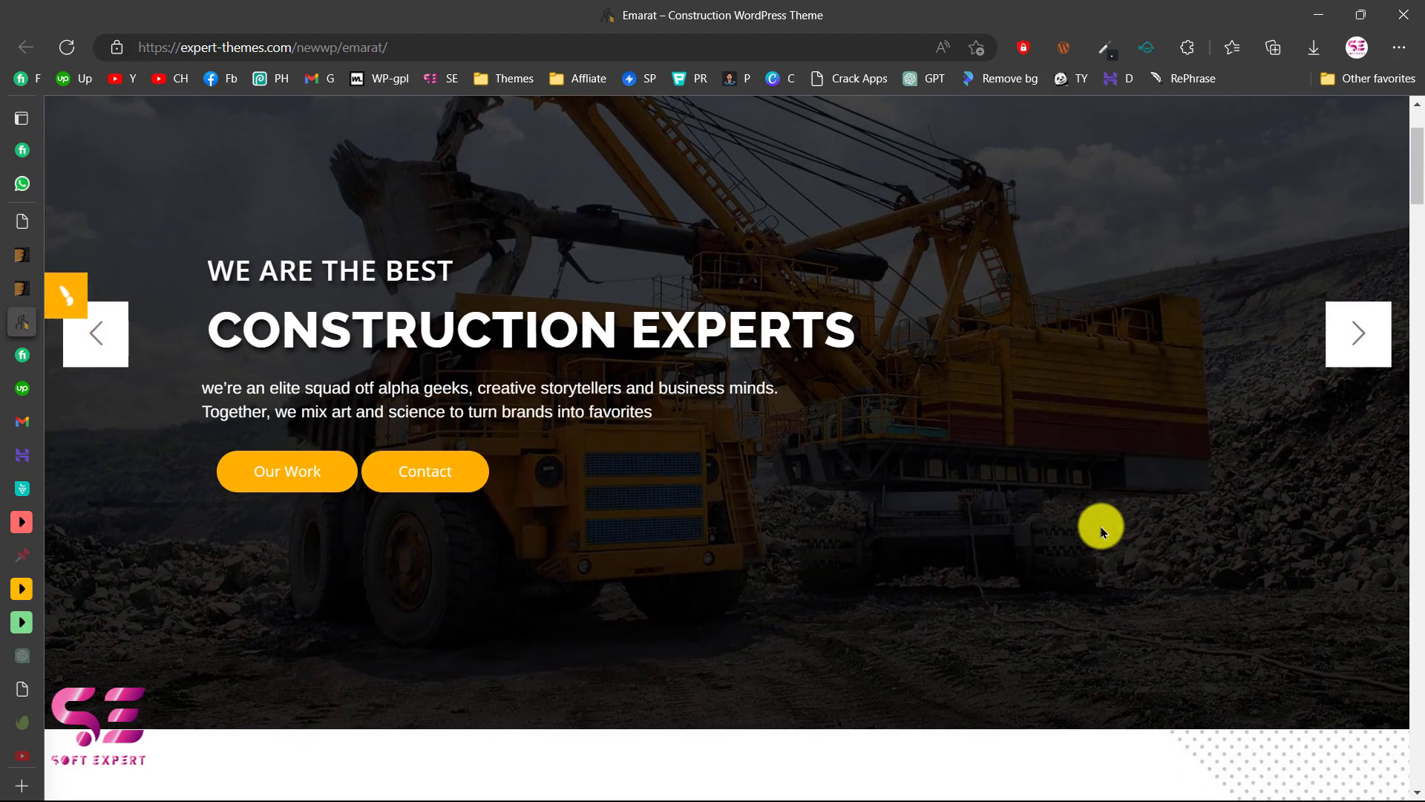
scroll(1101, 527, "down", 8)
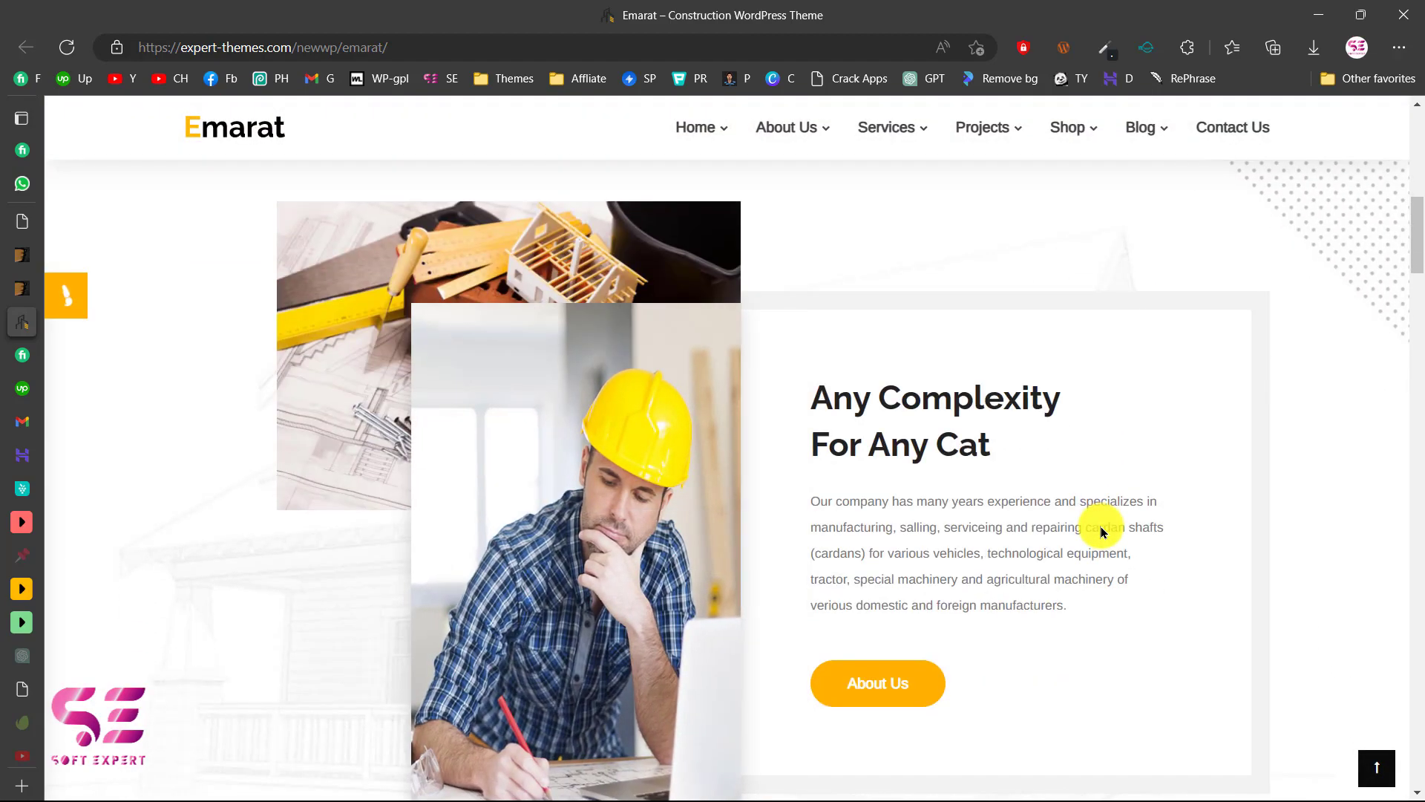
scroll(804, 380, "down", 1)
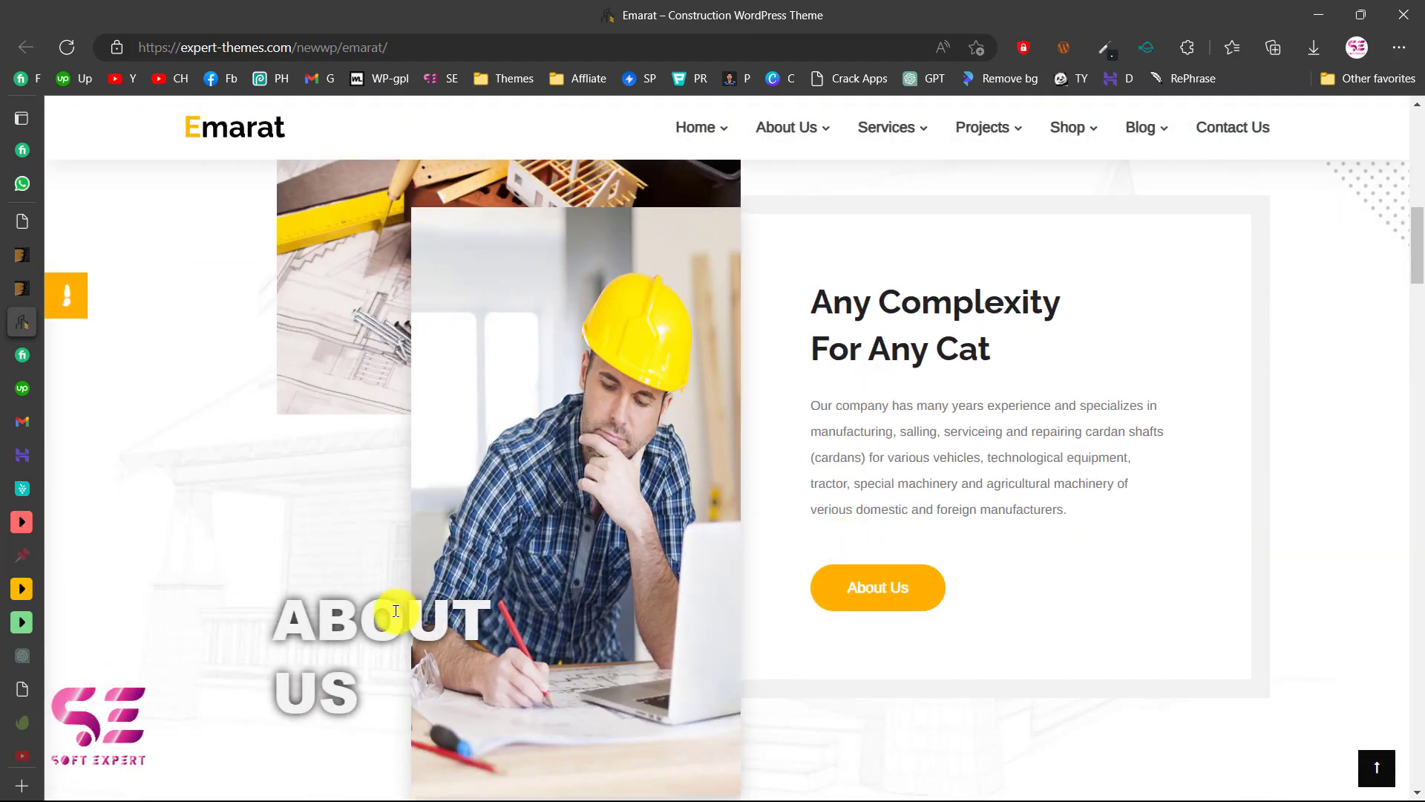
scroll(611, 611, "down", 9)
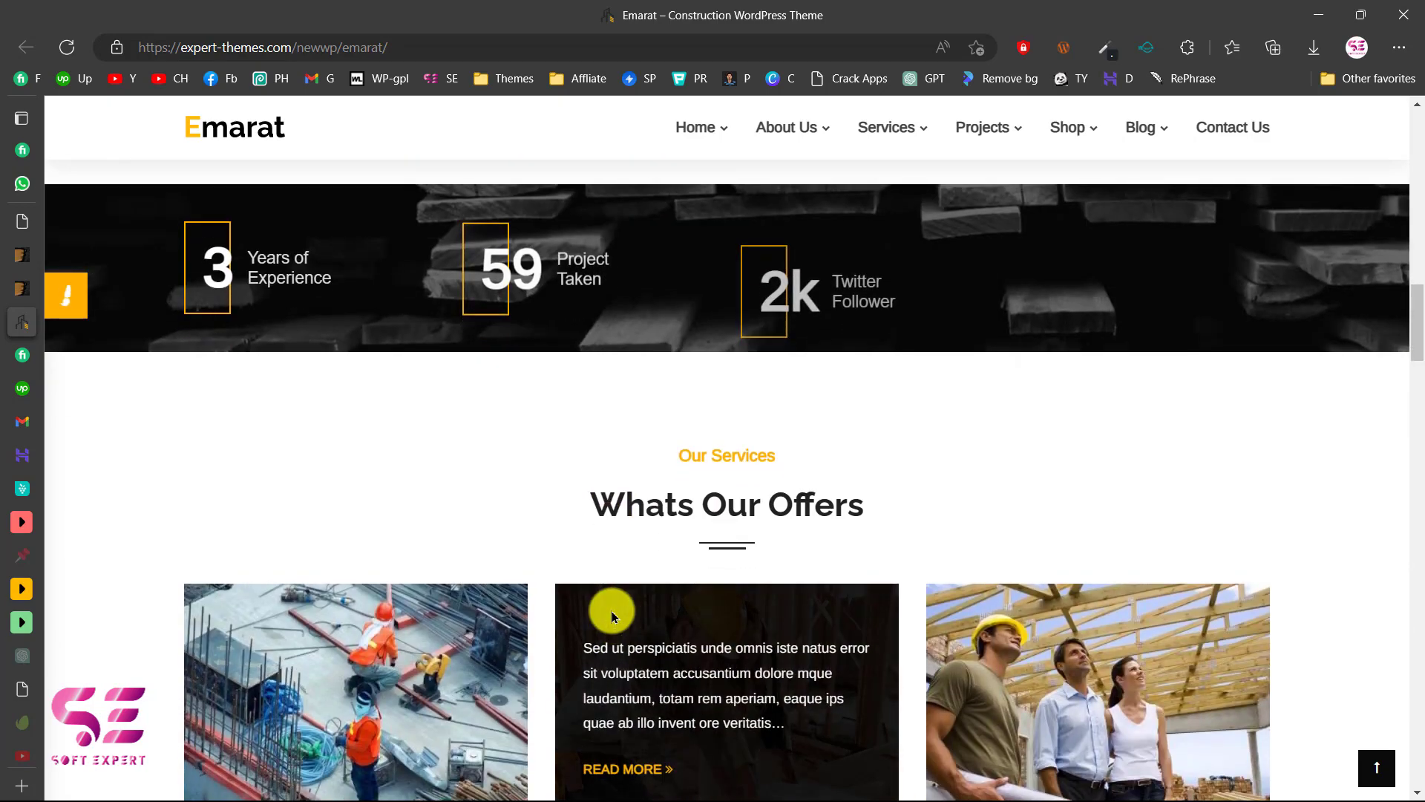
scroll(771, 438, "down", 4)
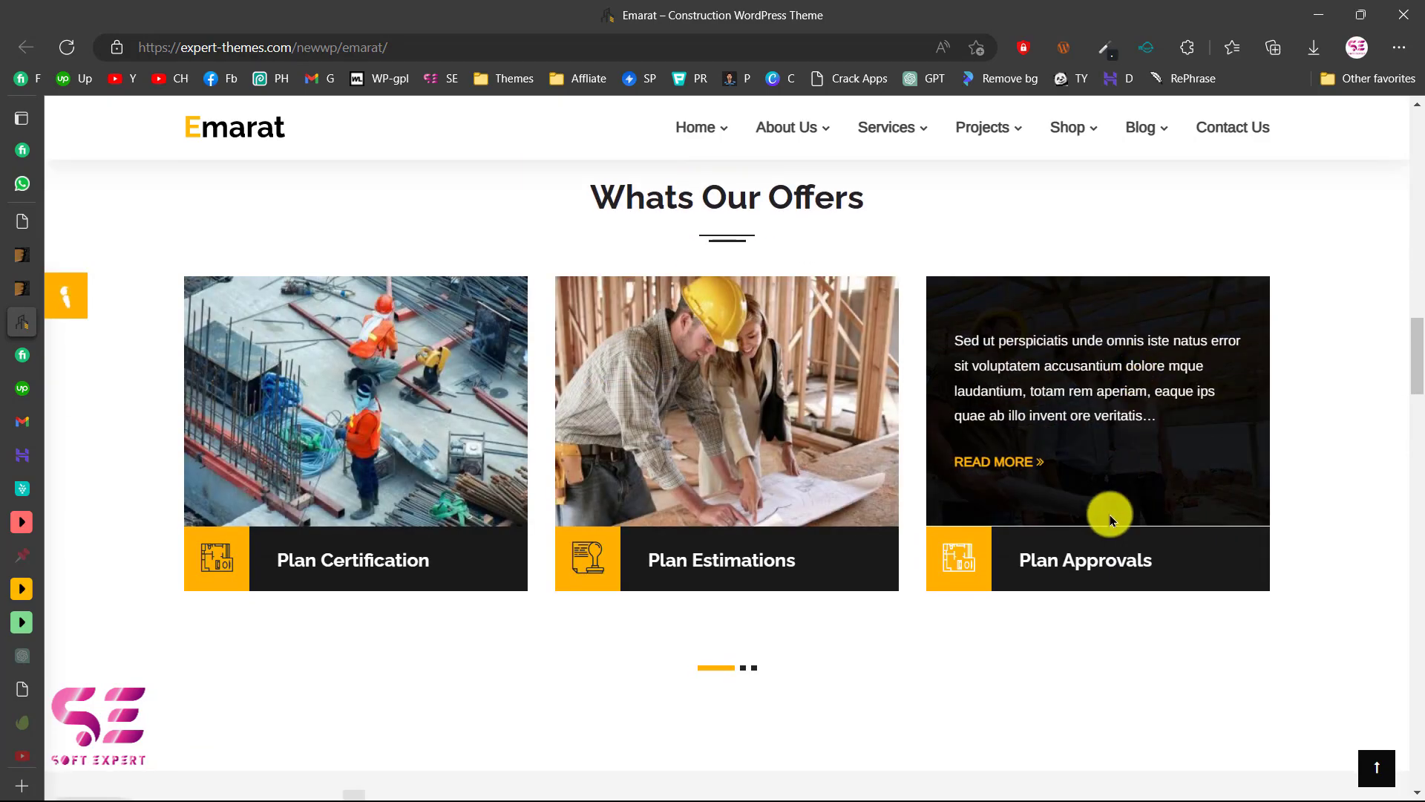
scroll(812, 510, "down", 4)
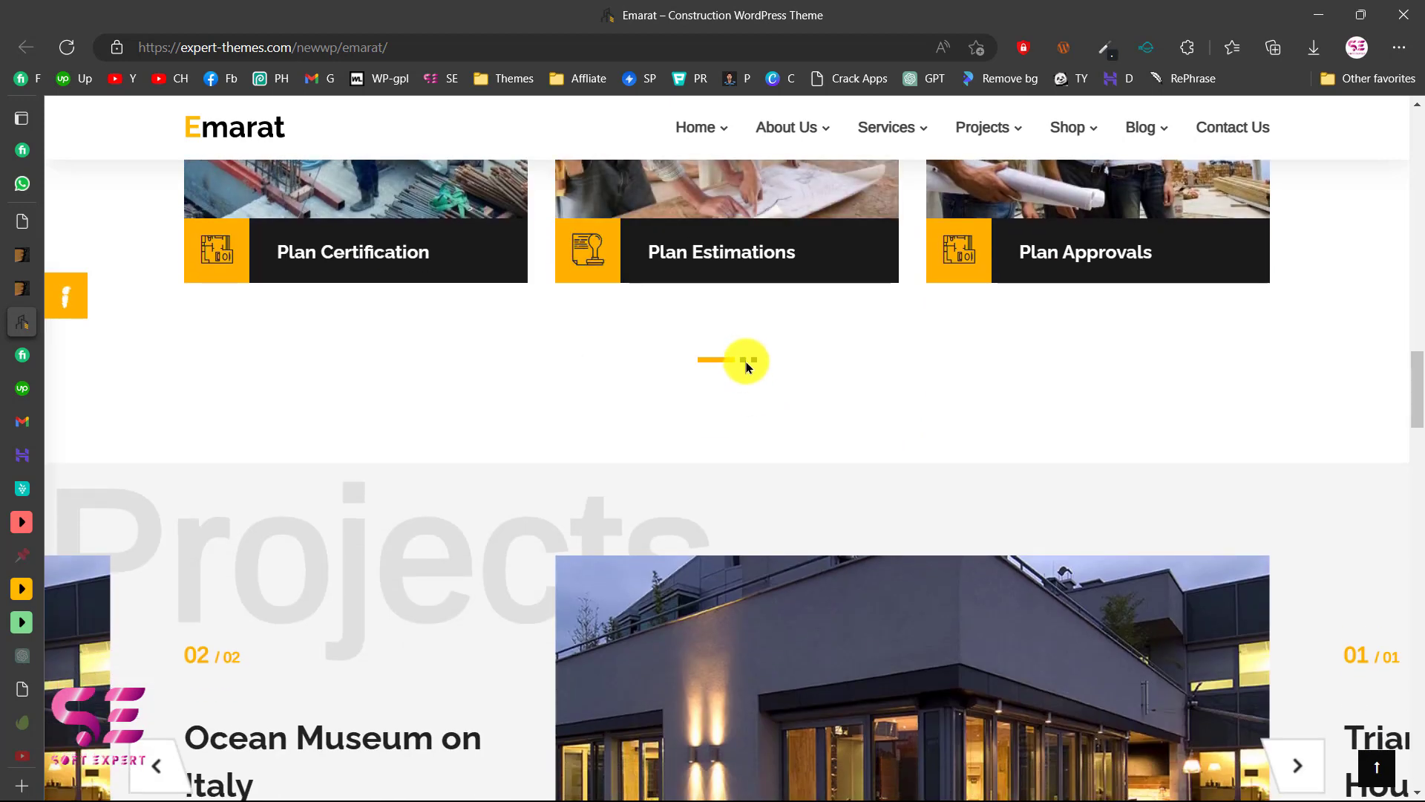
left_click(743, 361)
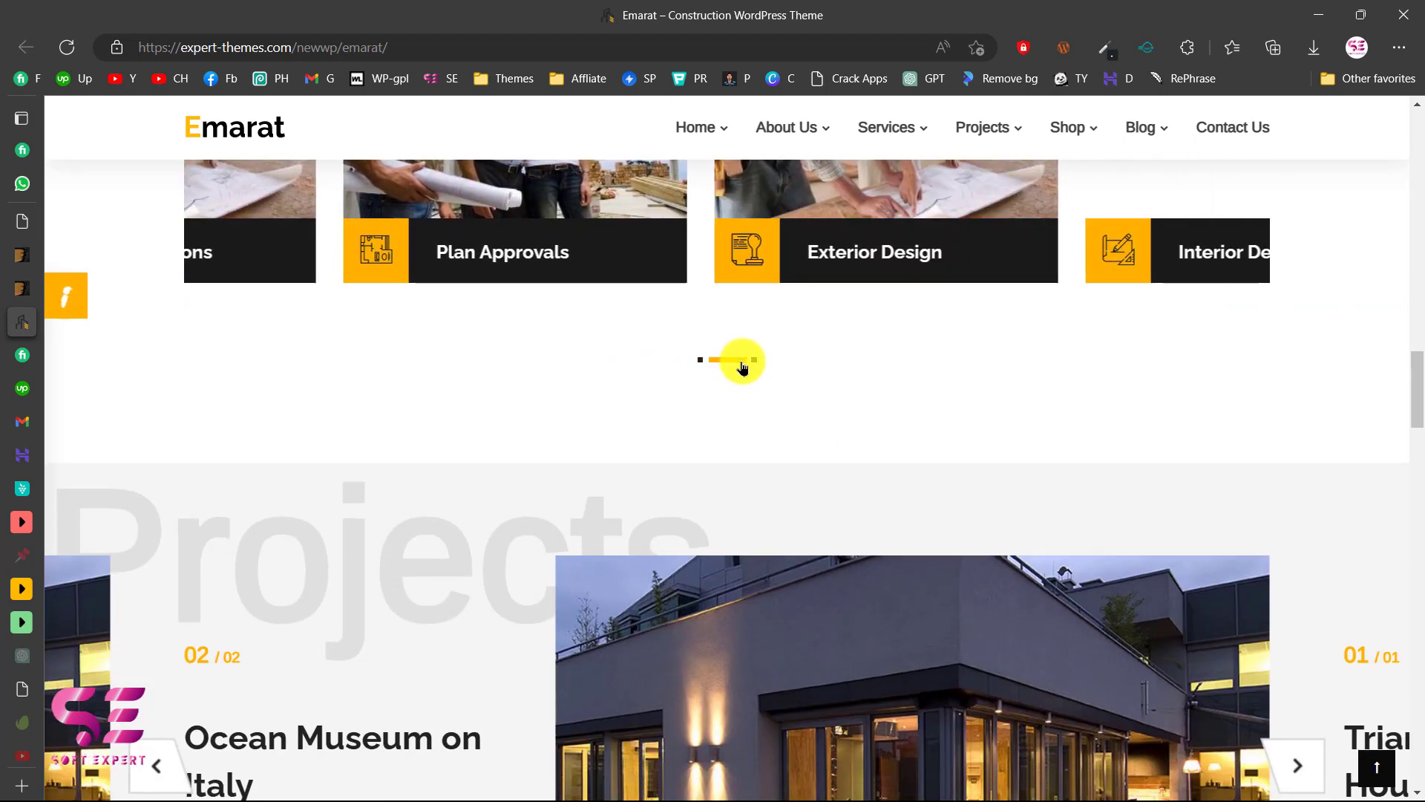
scroll(742, 361, "up", 2)
scroll(743, 361, "down", 7)
scroll(386, 393, "up", 1)
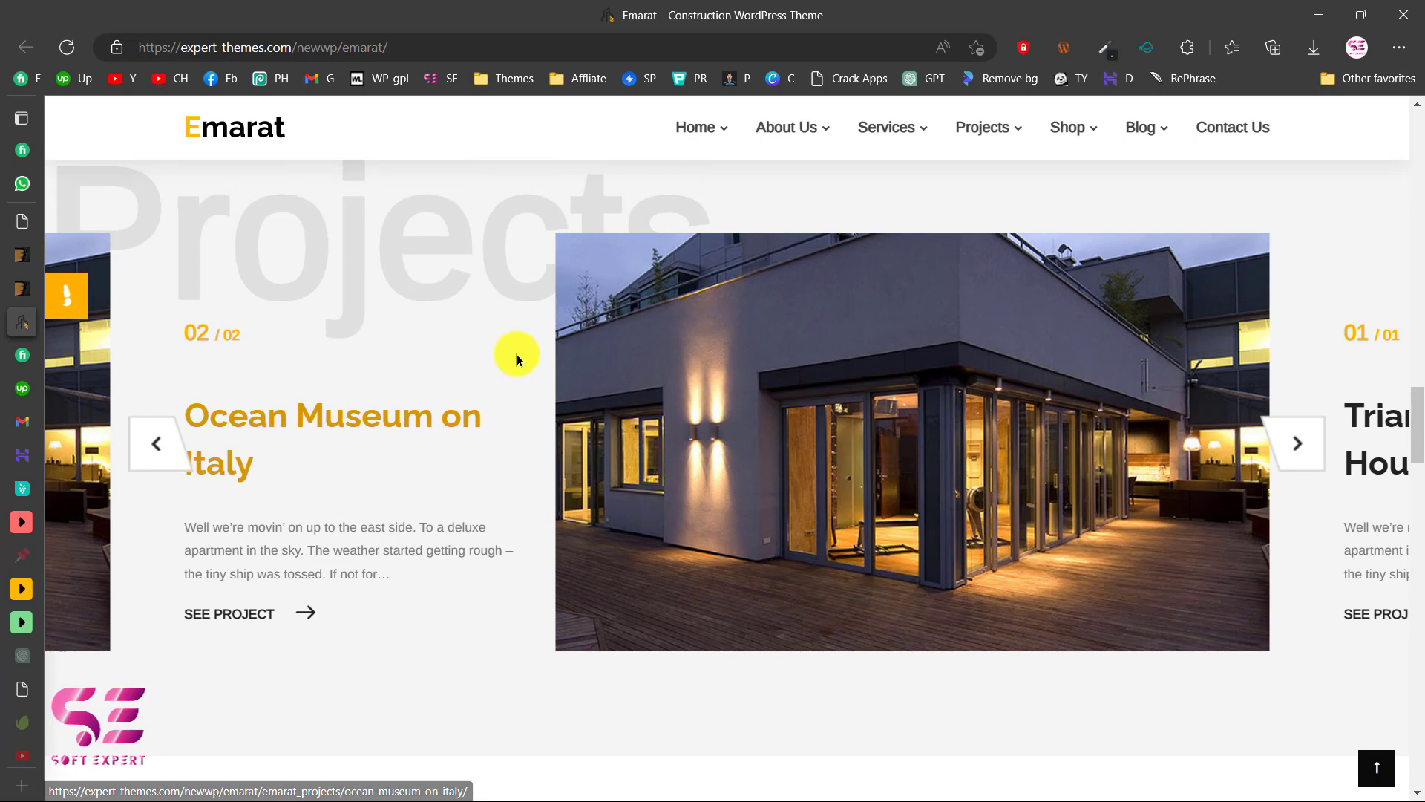
left_click(1300, 446)
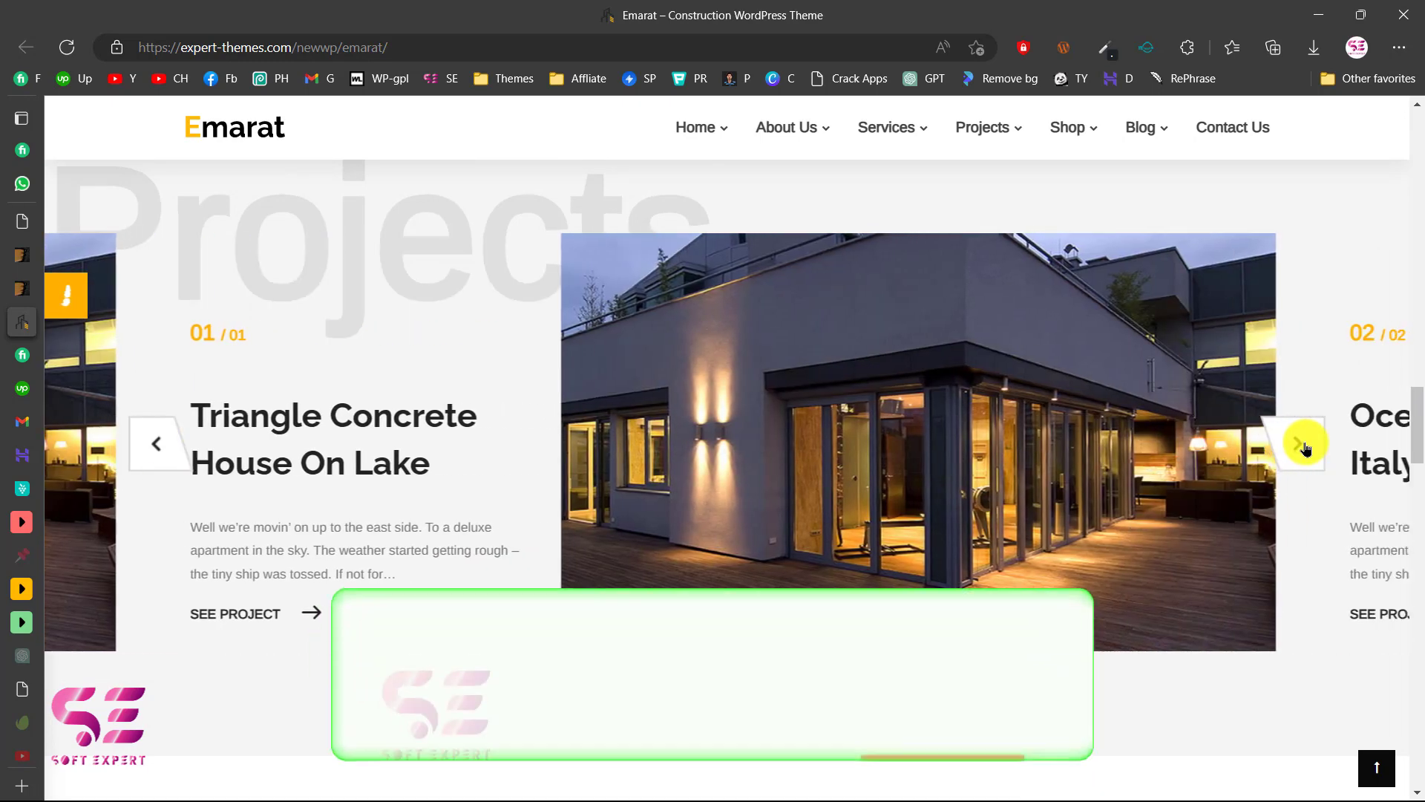
left_click(154, 451)
scroll(680, 465, "down", 4)
scroll(680, 465, "down", 4)
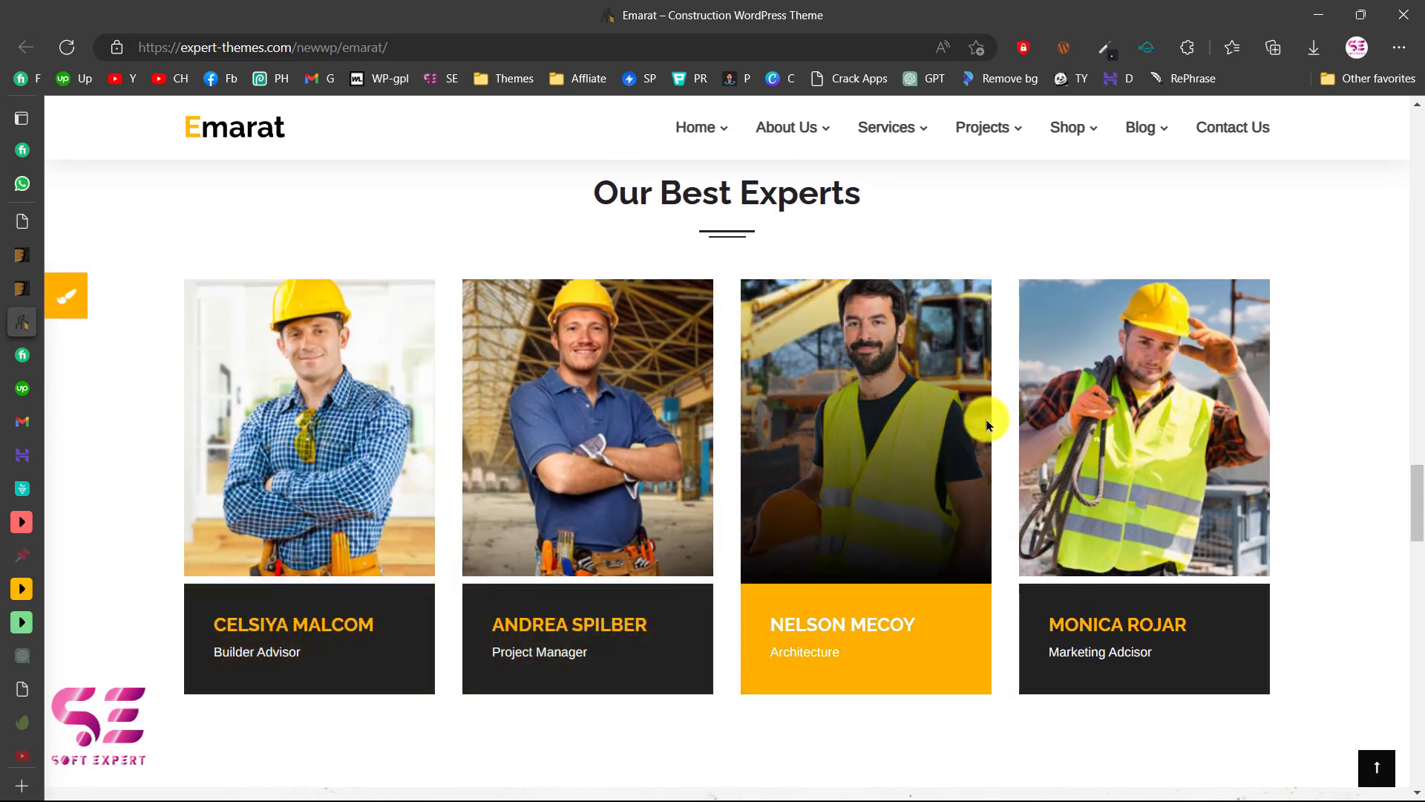
scroll(1066, 430, "down", 7)
scroll(1076, 357, "down", 5)
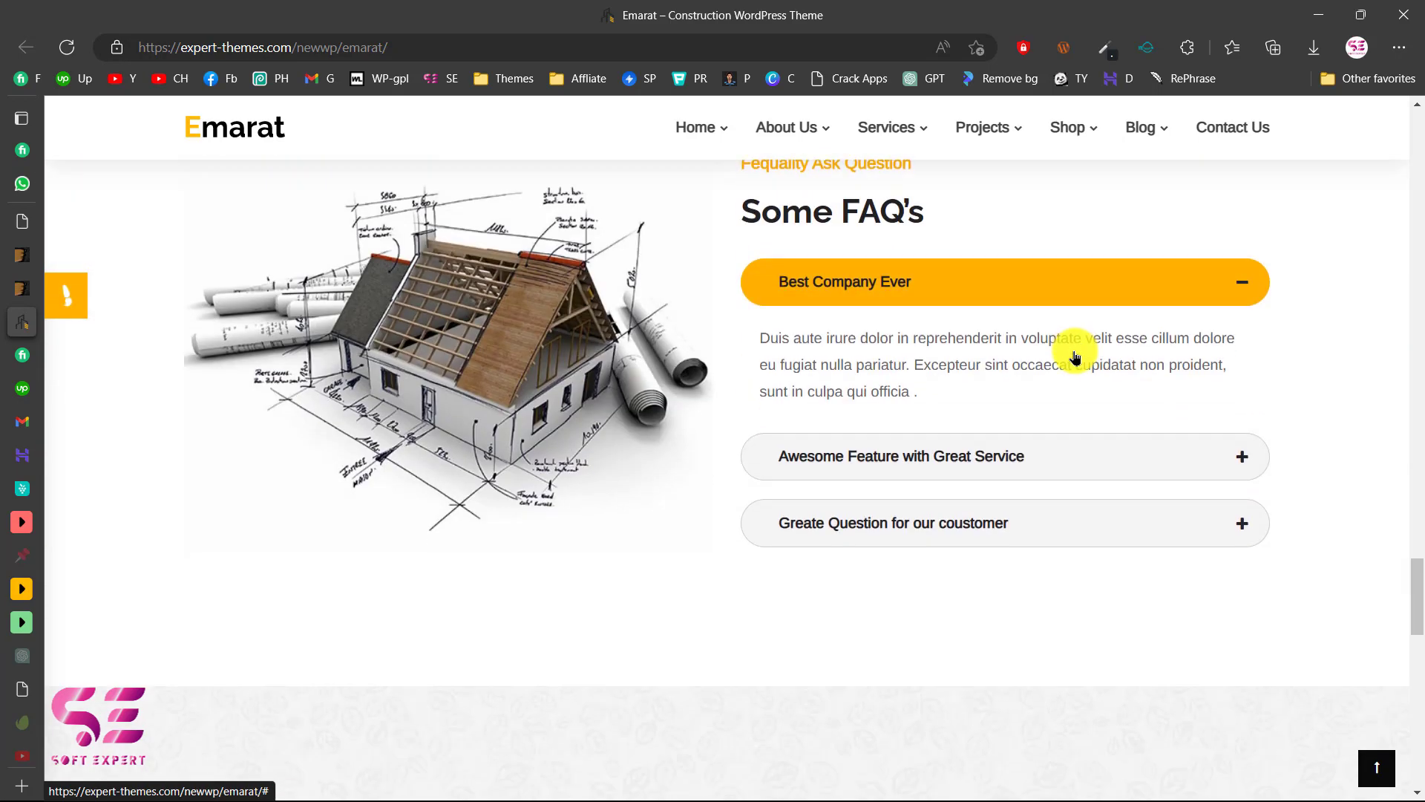
scroll(925, 297, "down", 8)
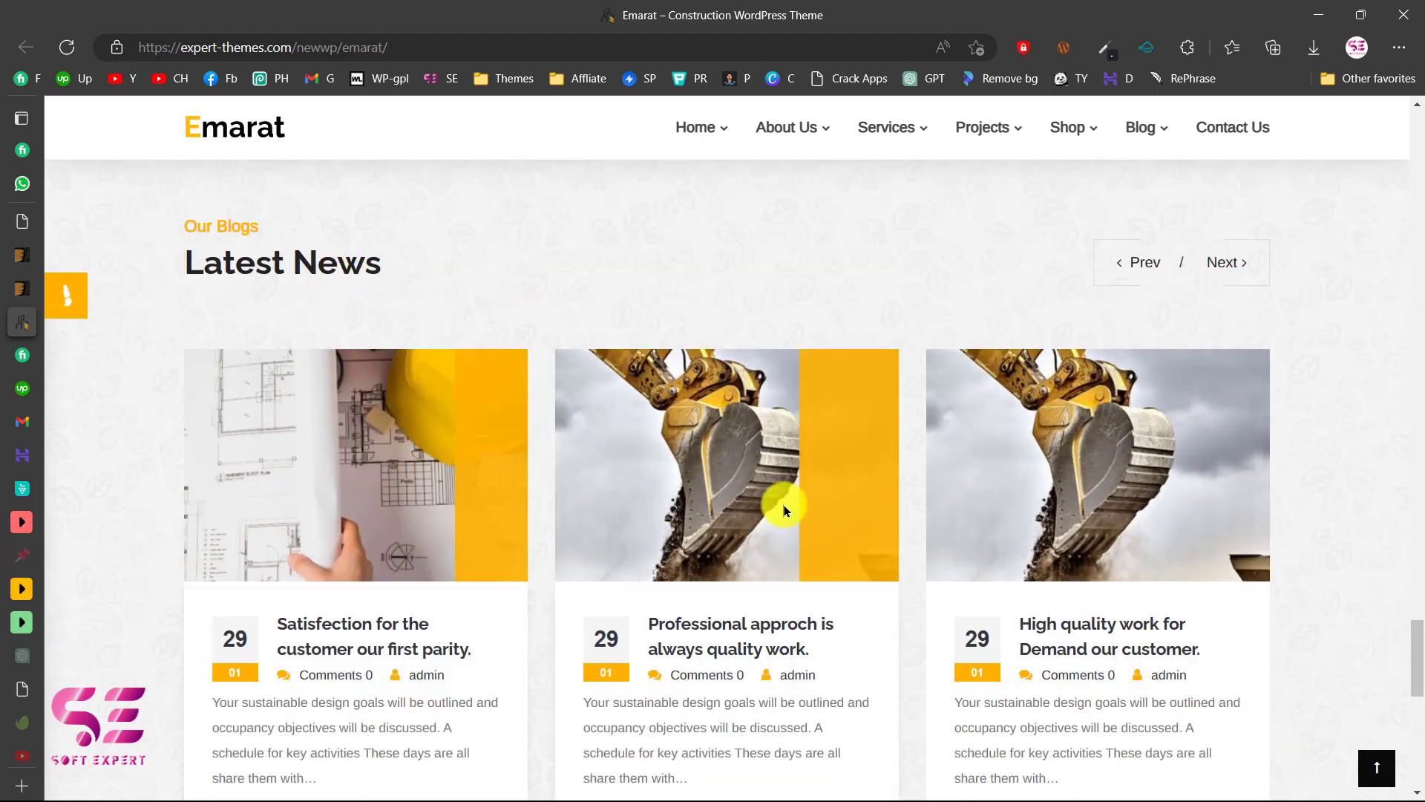
left_click(1237, 264)
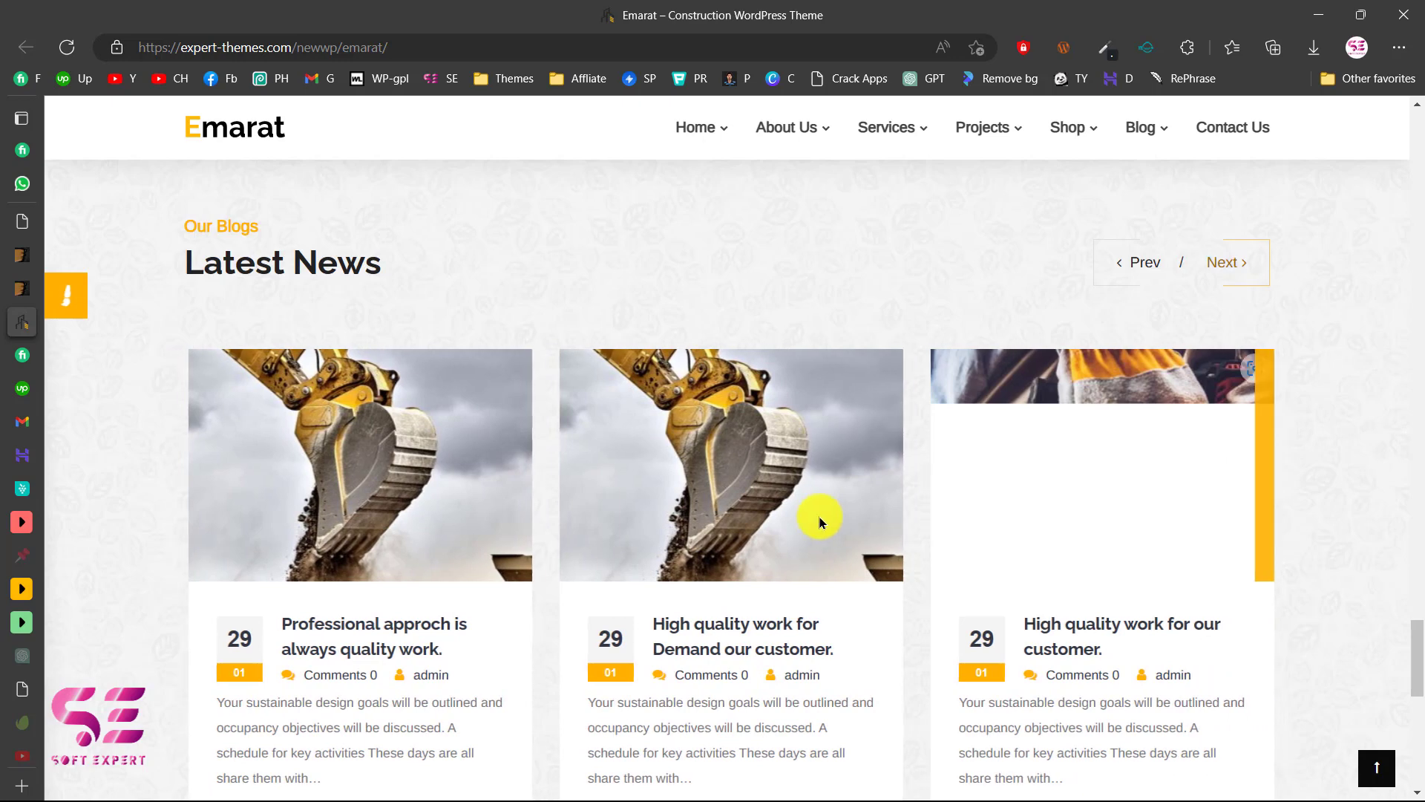
scroll(948, 499, "down", 11)
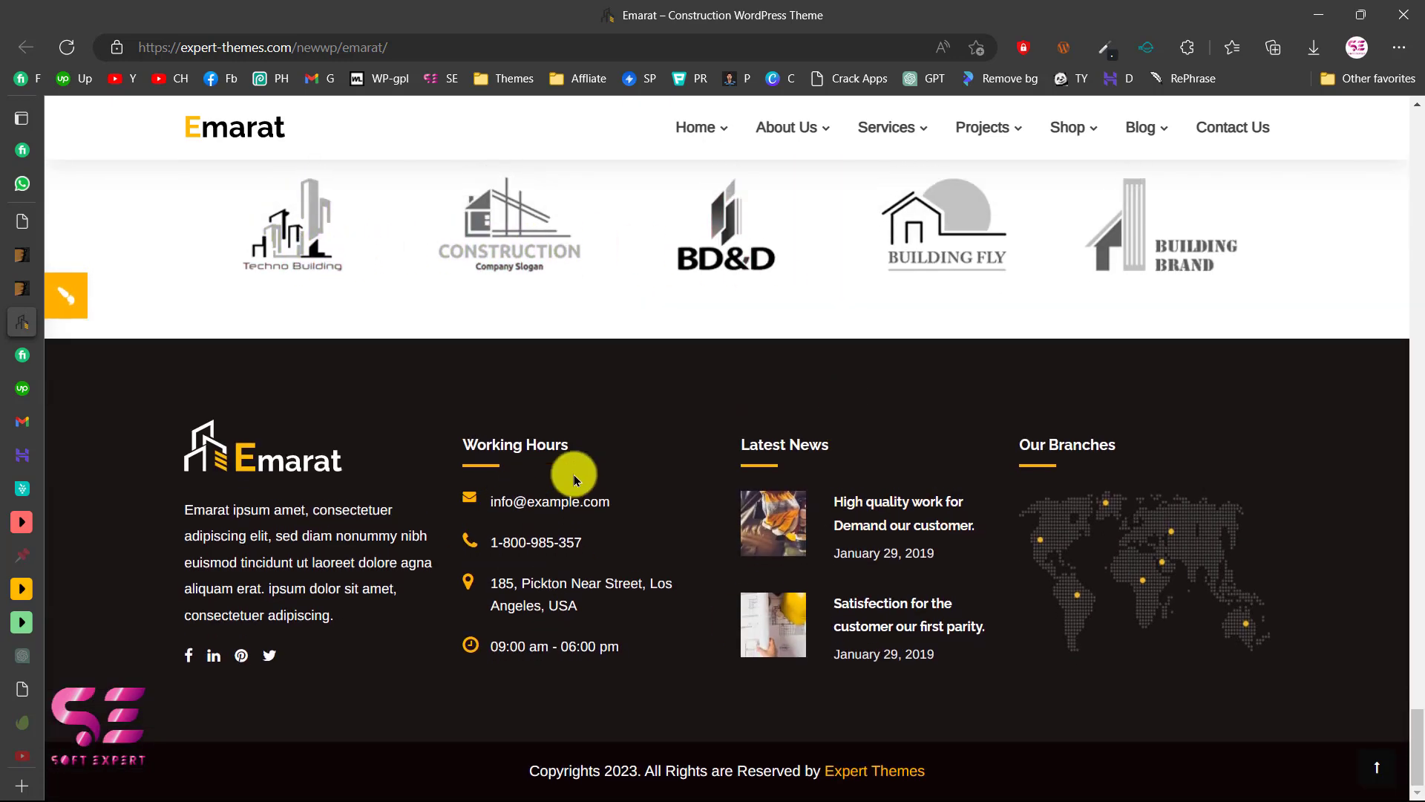
scroll(770, 650, "up", 15)
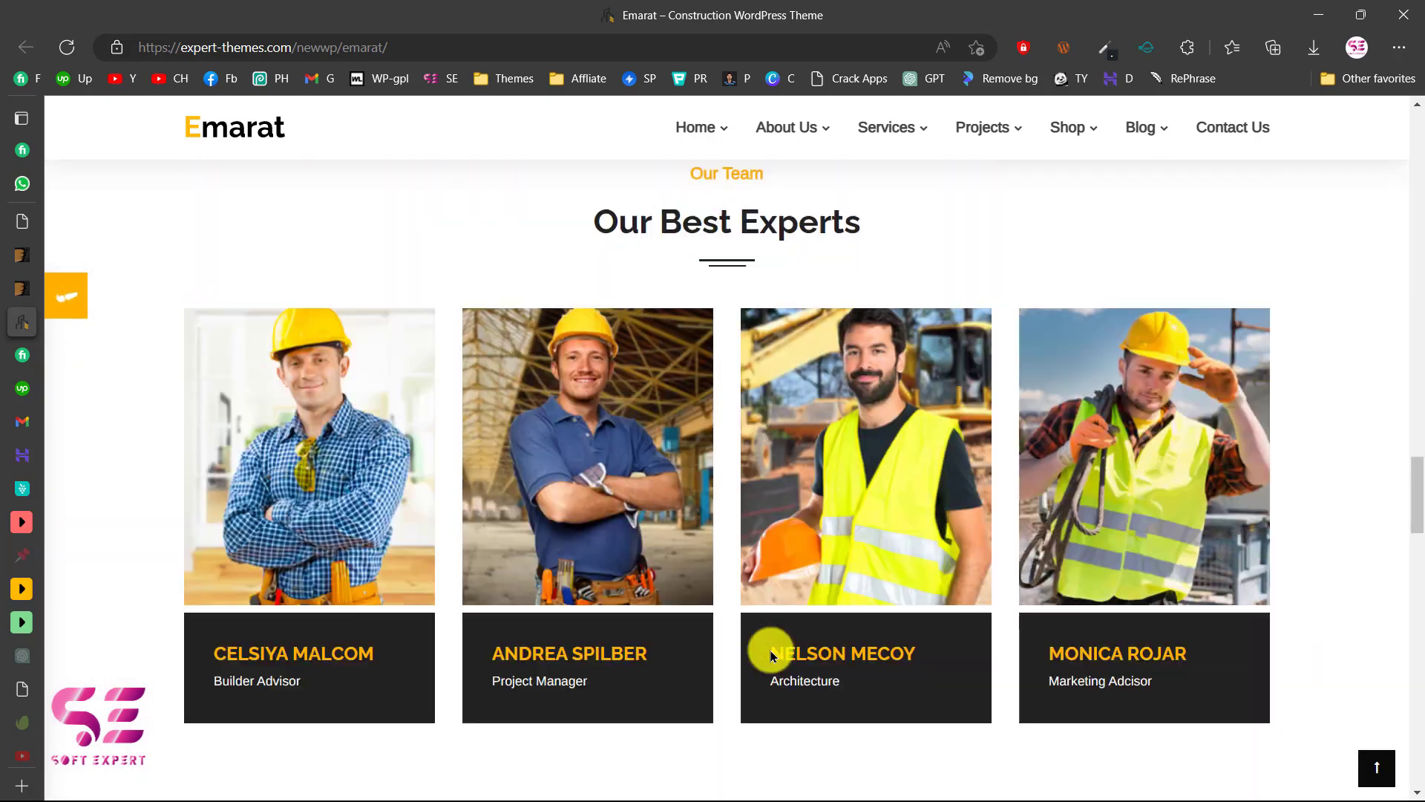
scroll(770, 650, "up", 10)
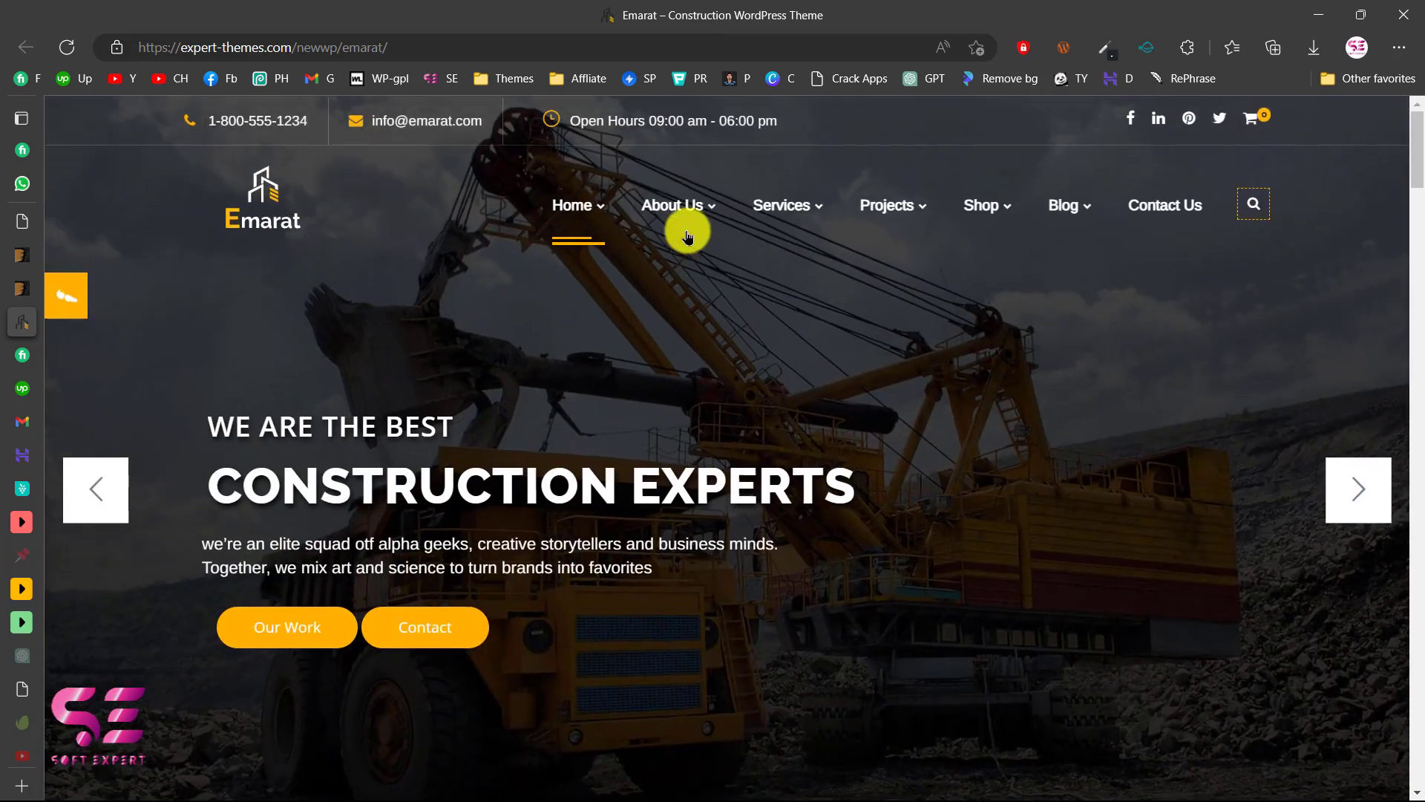
mouse_move(691, 215)
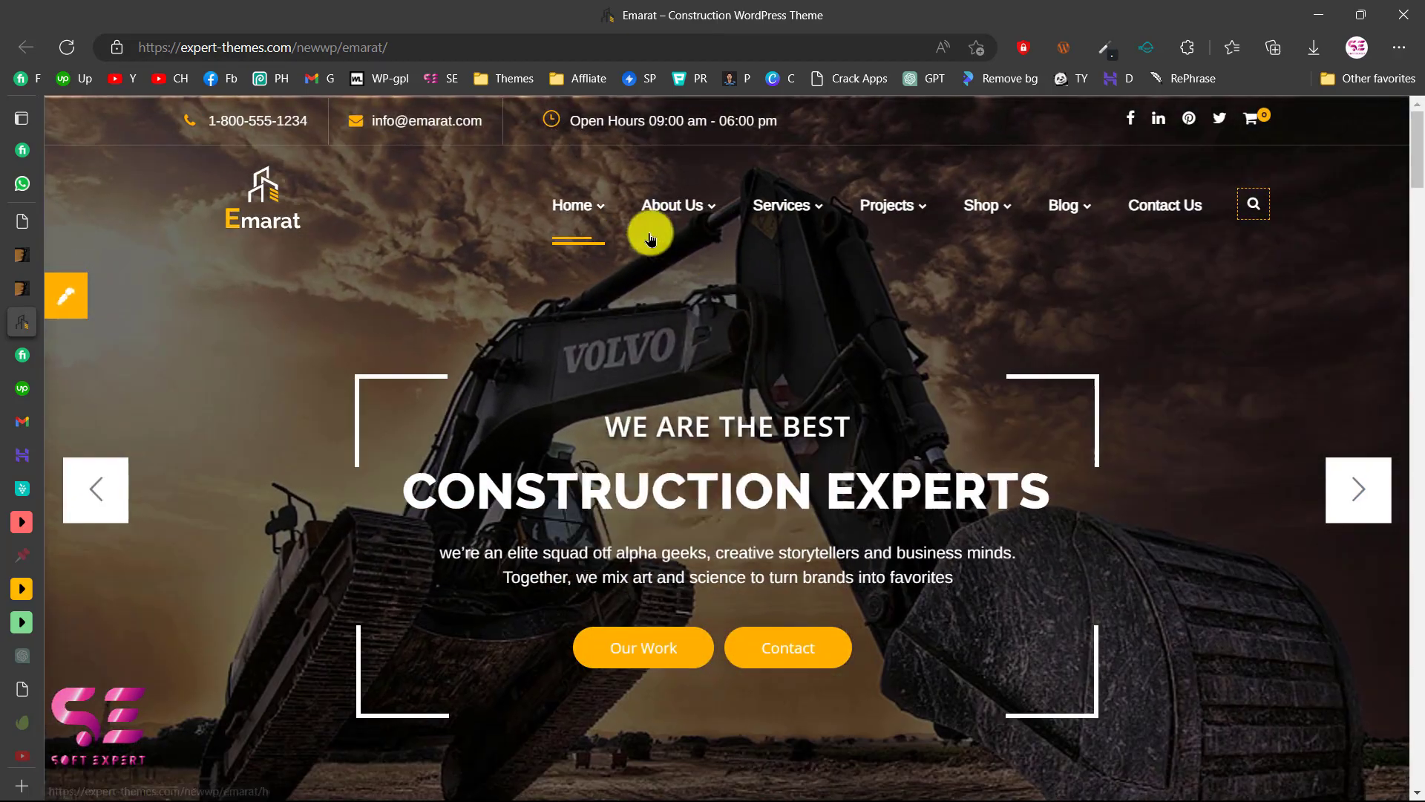
mouse_move(586, 215)
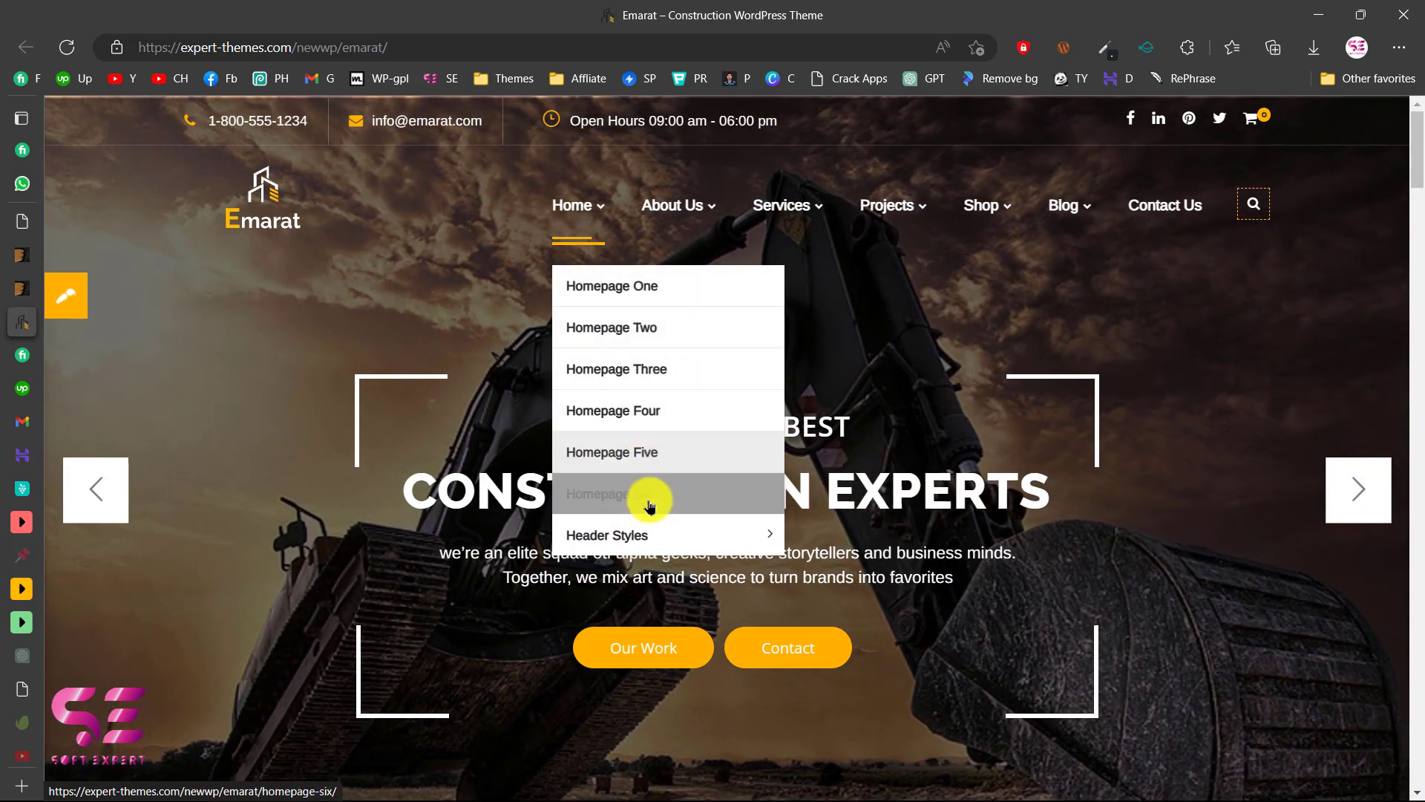
mouse_move(652, 540)
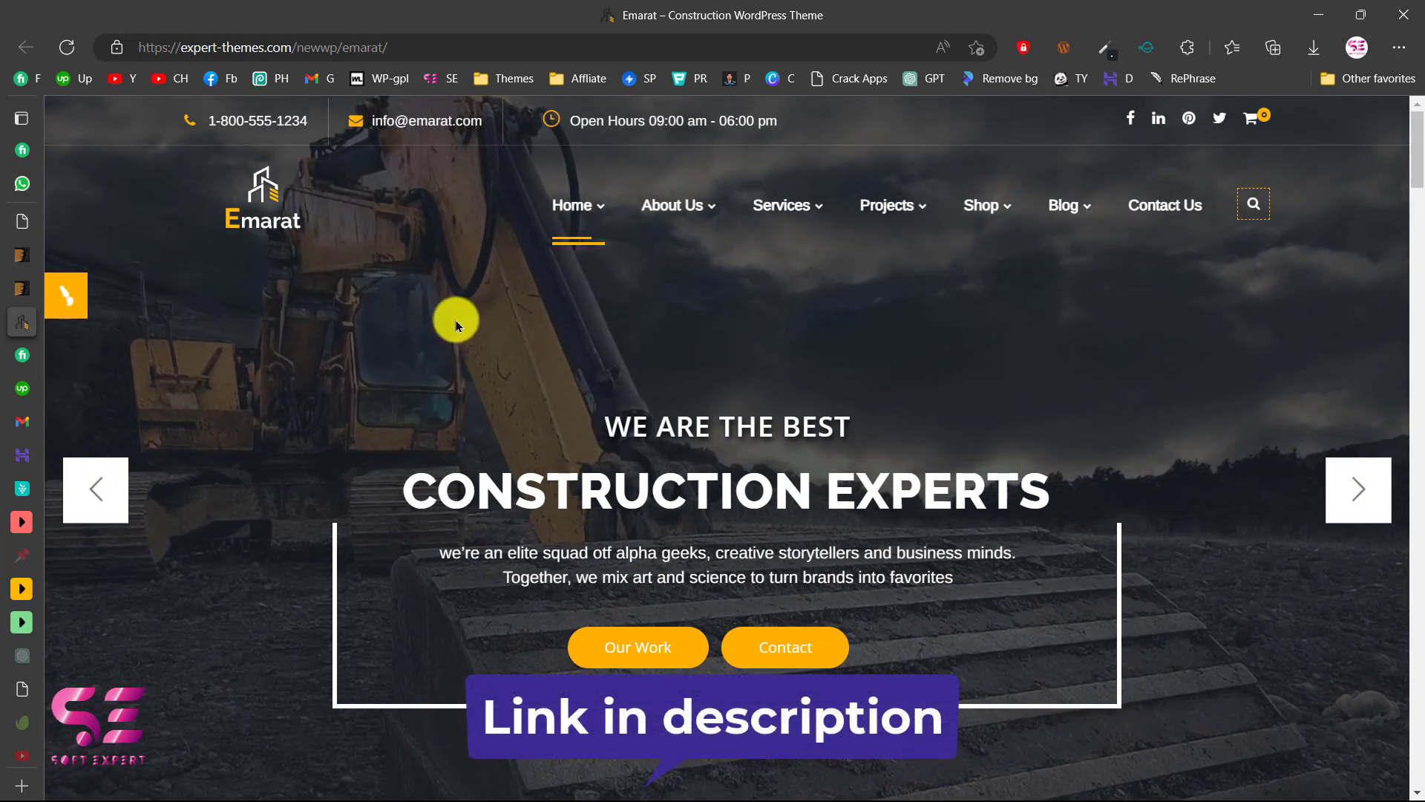
Return to the ThemeForest Emarat item page and bring its $29 Regular License panel into view
left_click(22, 291)
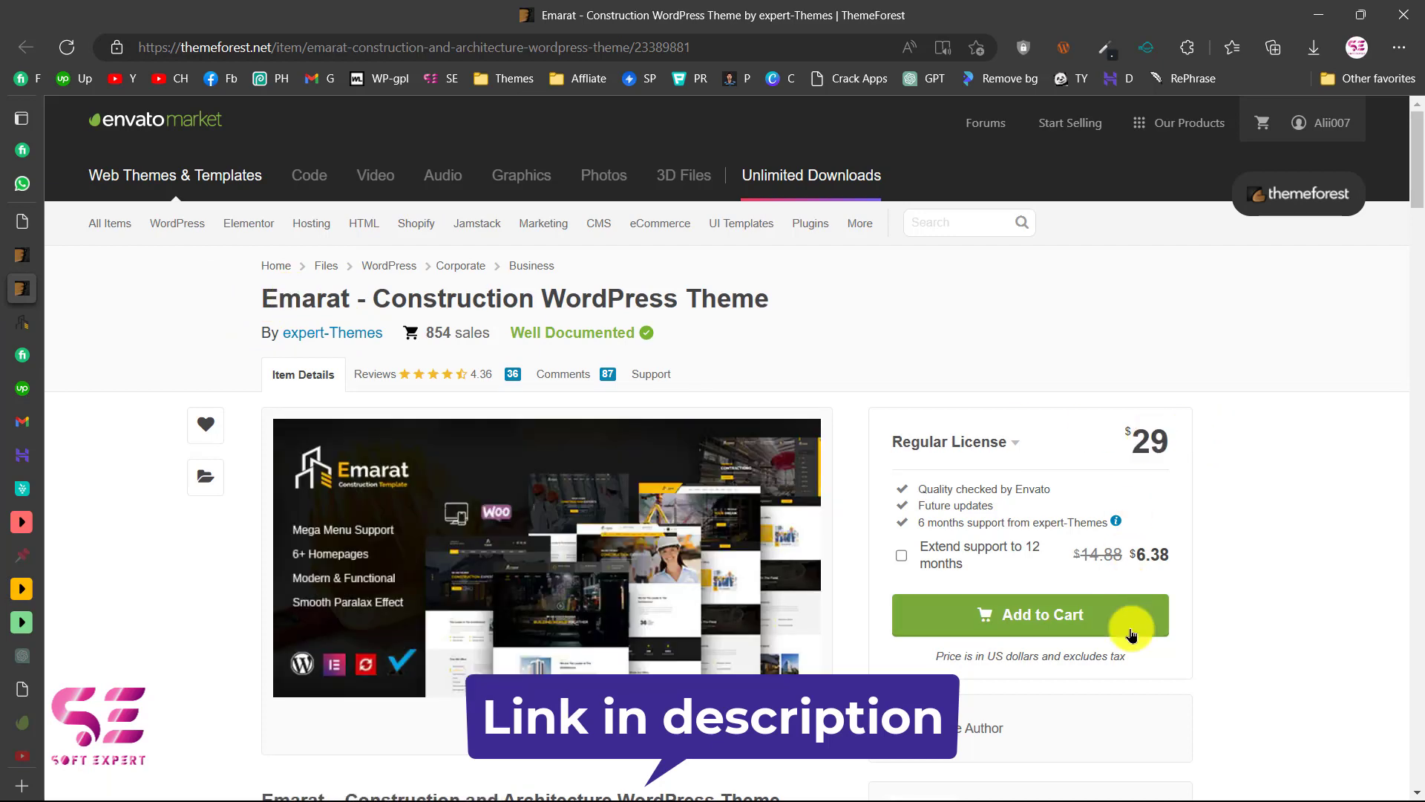
scroll(1129, 633, "down", 15)
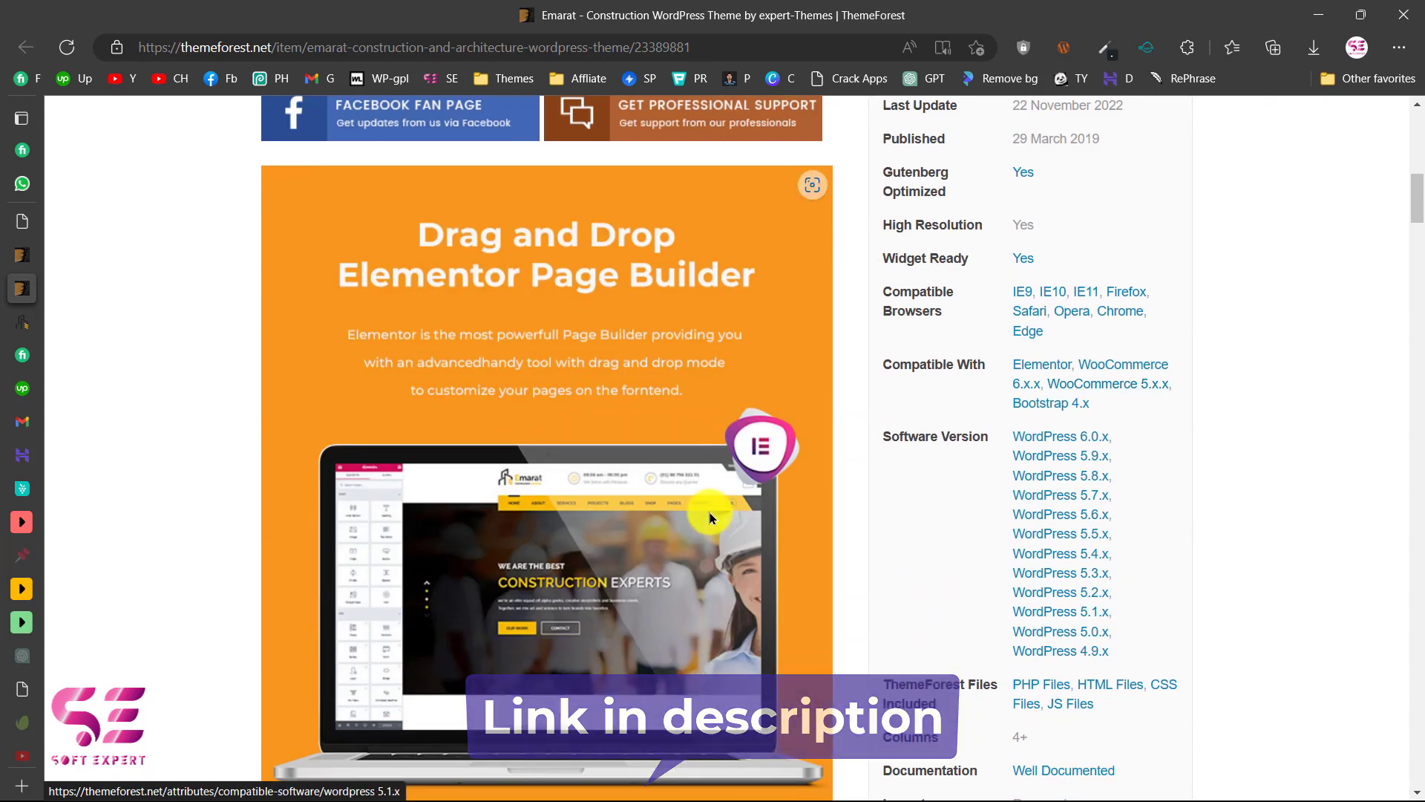
scroll(674, 549, "down", 2)
scroll(675, 555, "down", 8)
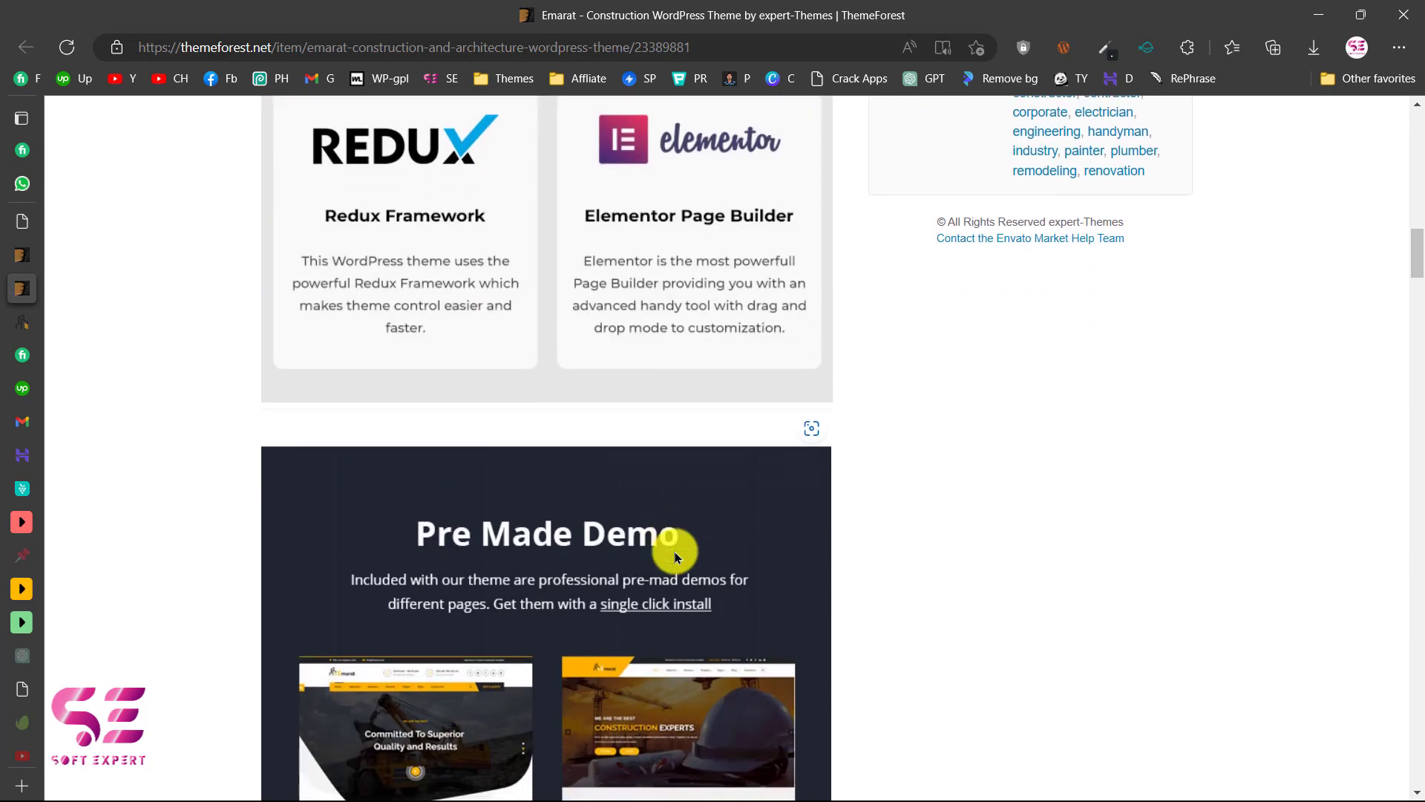
scroll(691, 449, "down", 5)
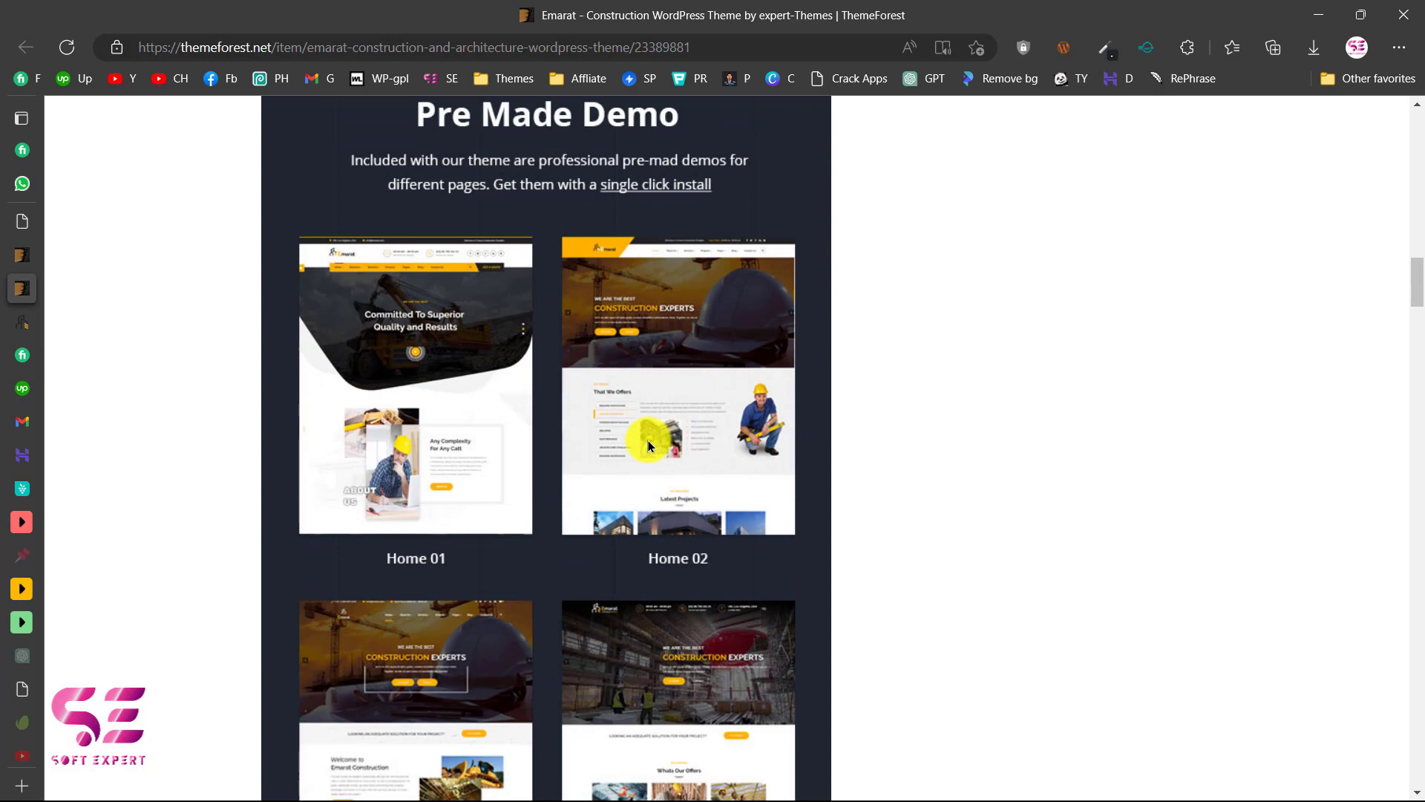
scroll(648, 444, "down", 16)
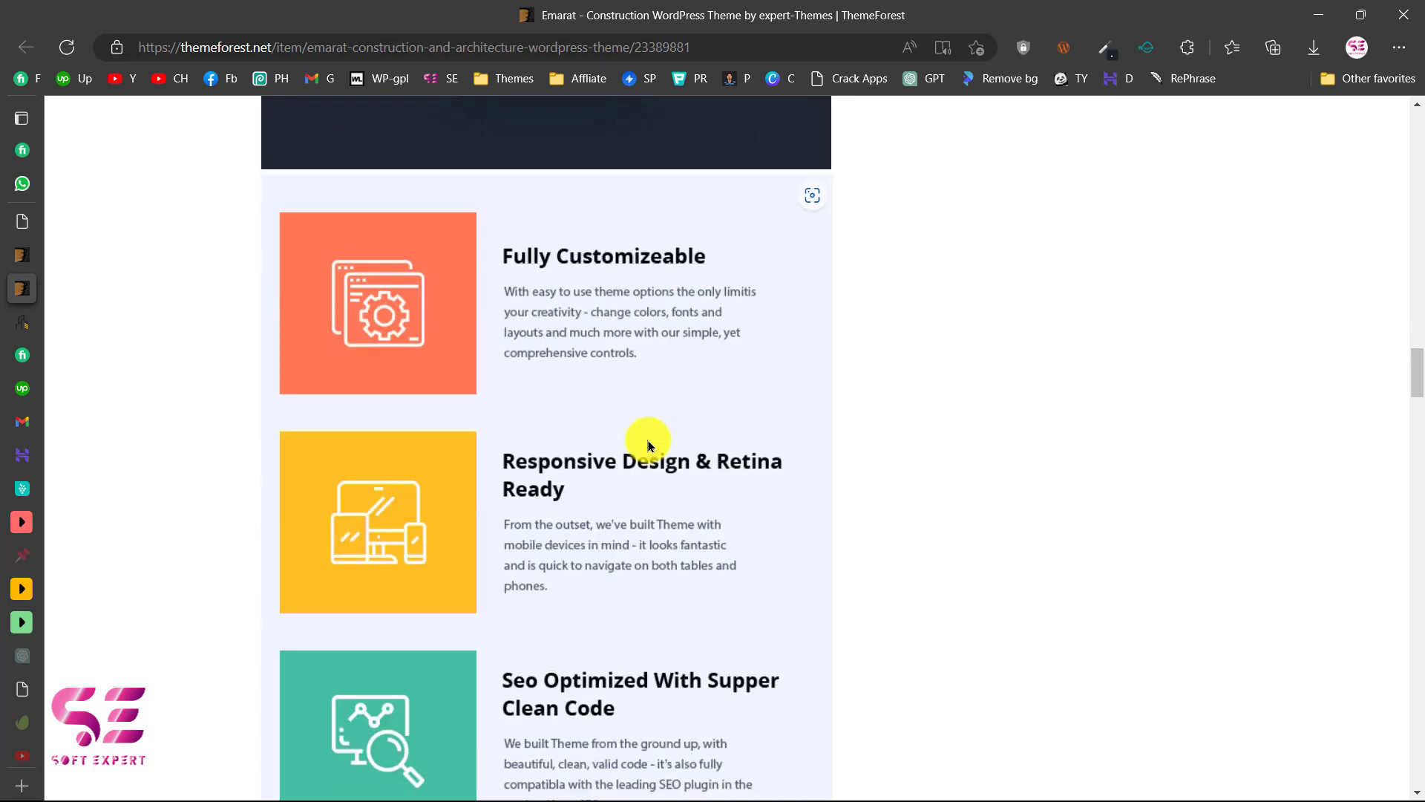
scroll(647, 444, "down", 18)
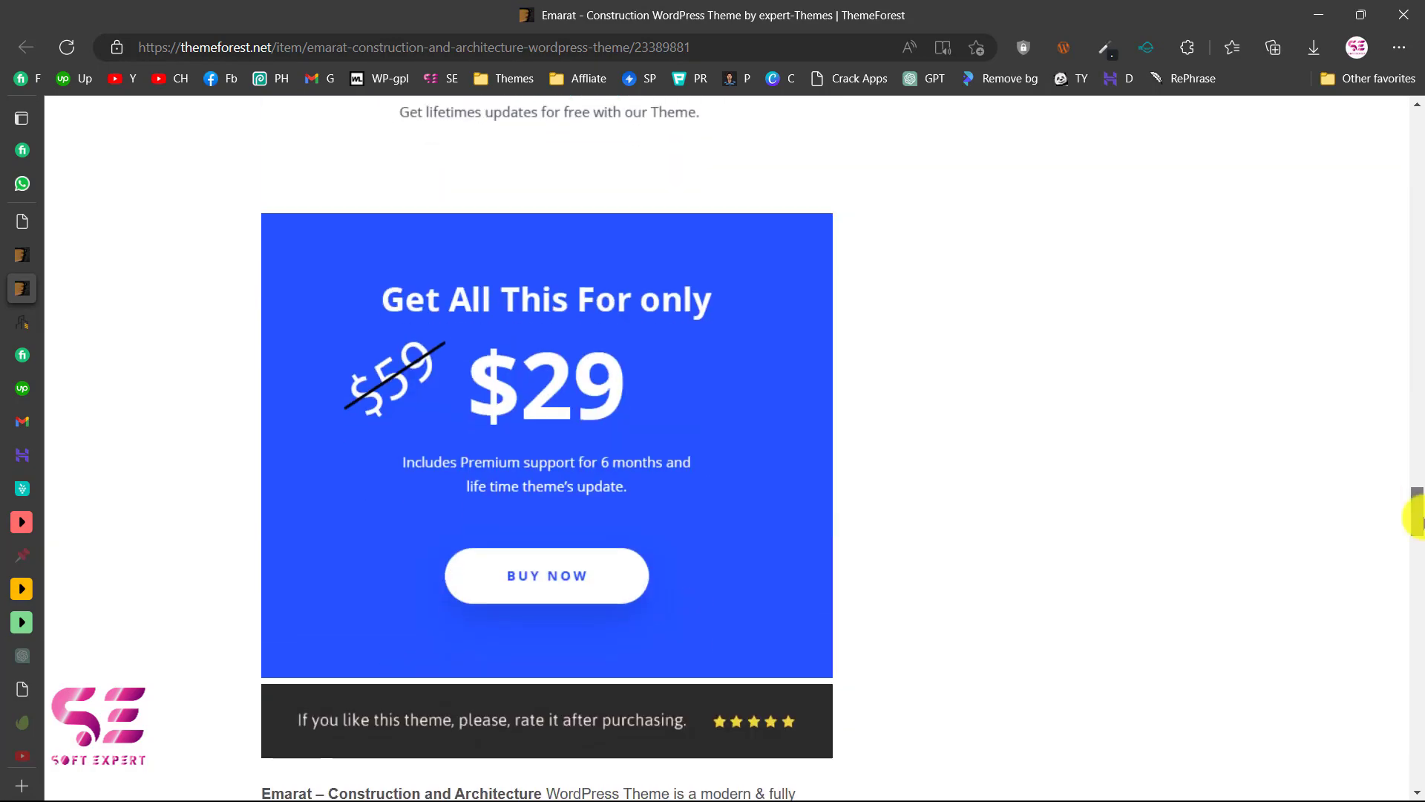
left_click_drag(1415, 509, 1415, 130)
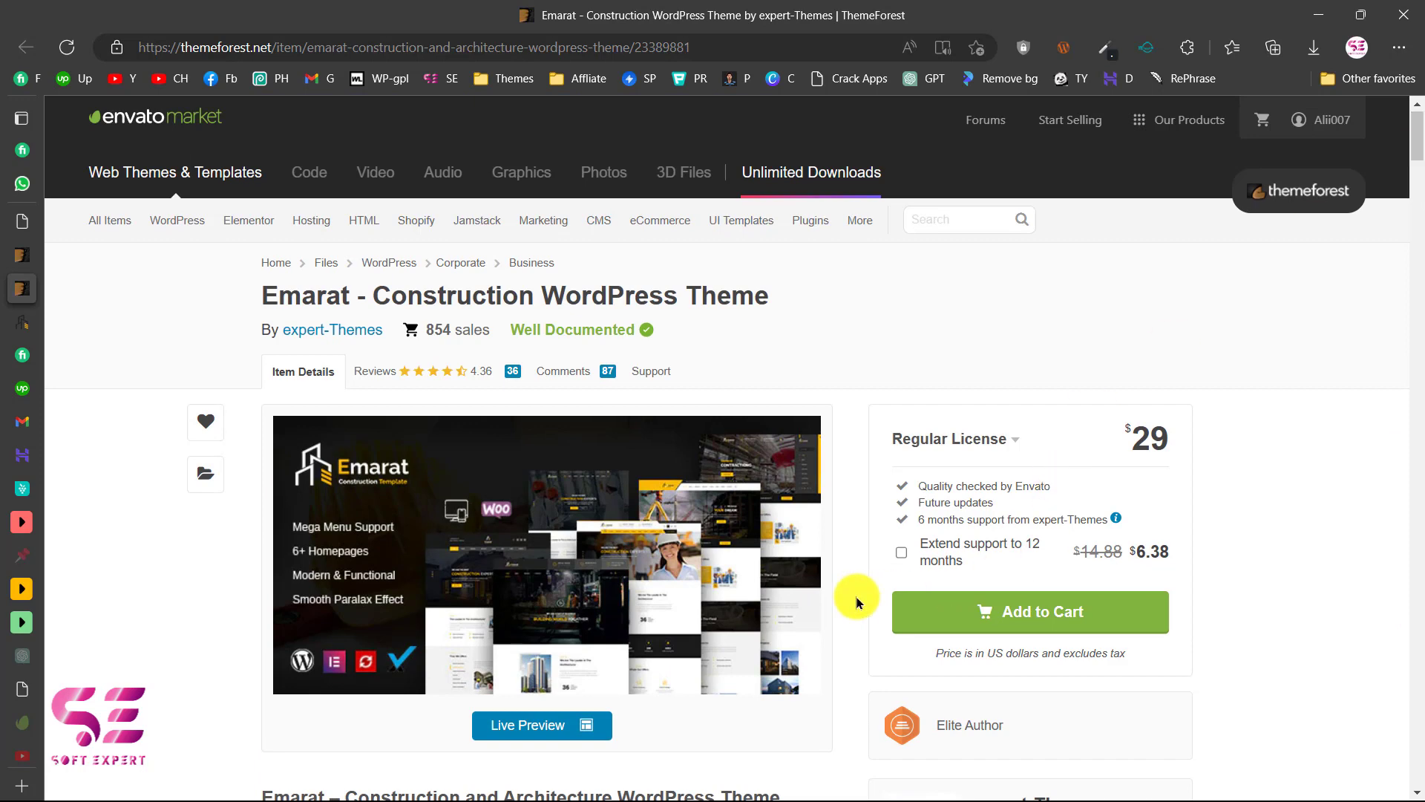
Add the $29 Emarat theme to the cart, check out, and pay with the saved card
left_click(1044, 613)
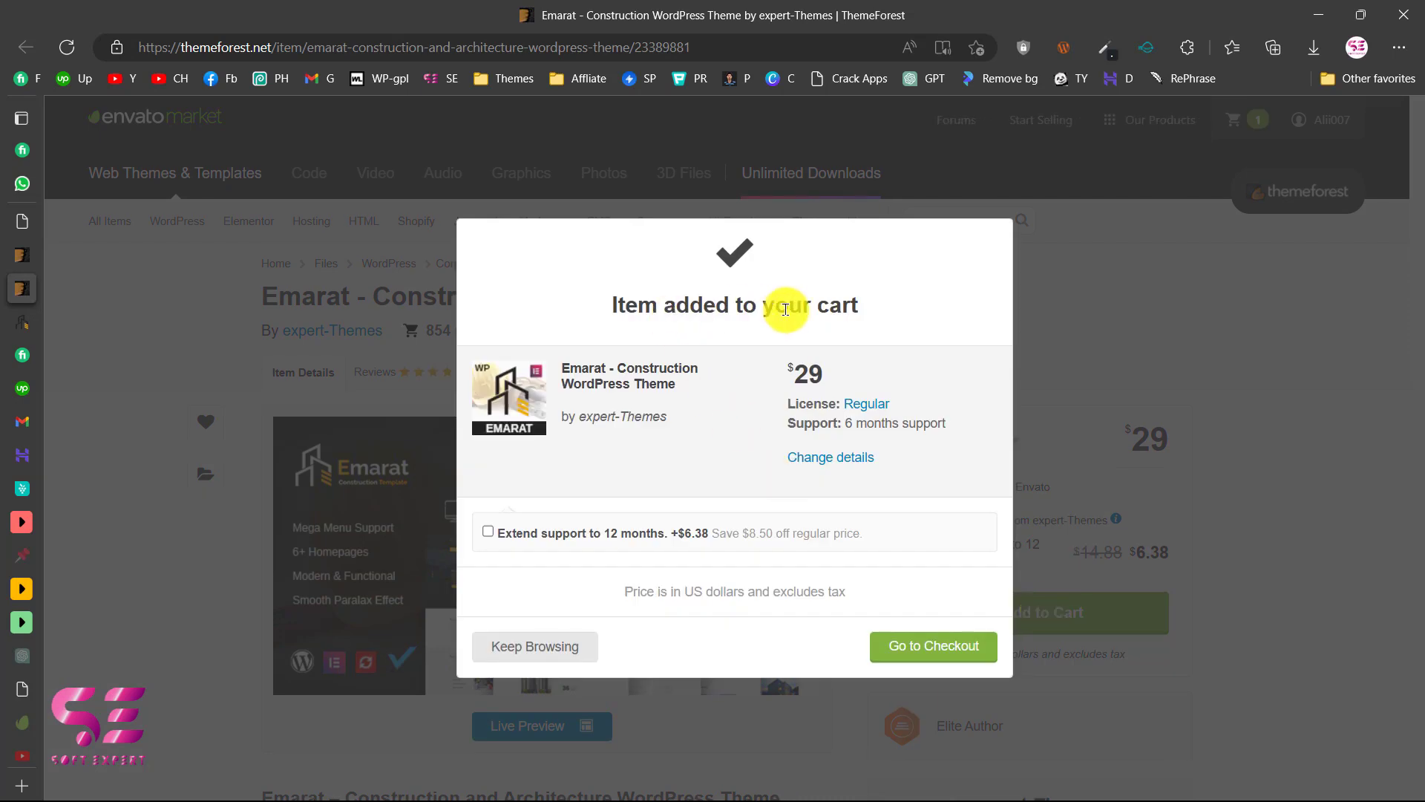
left_click(918, 650)
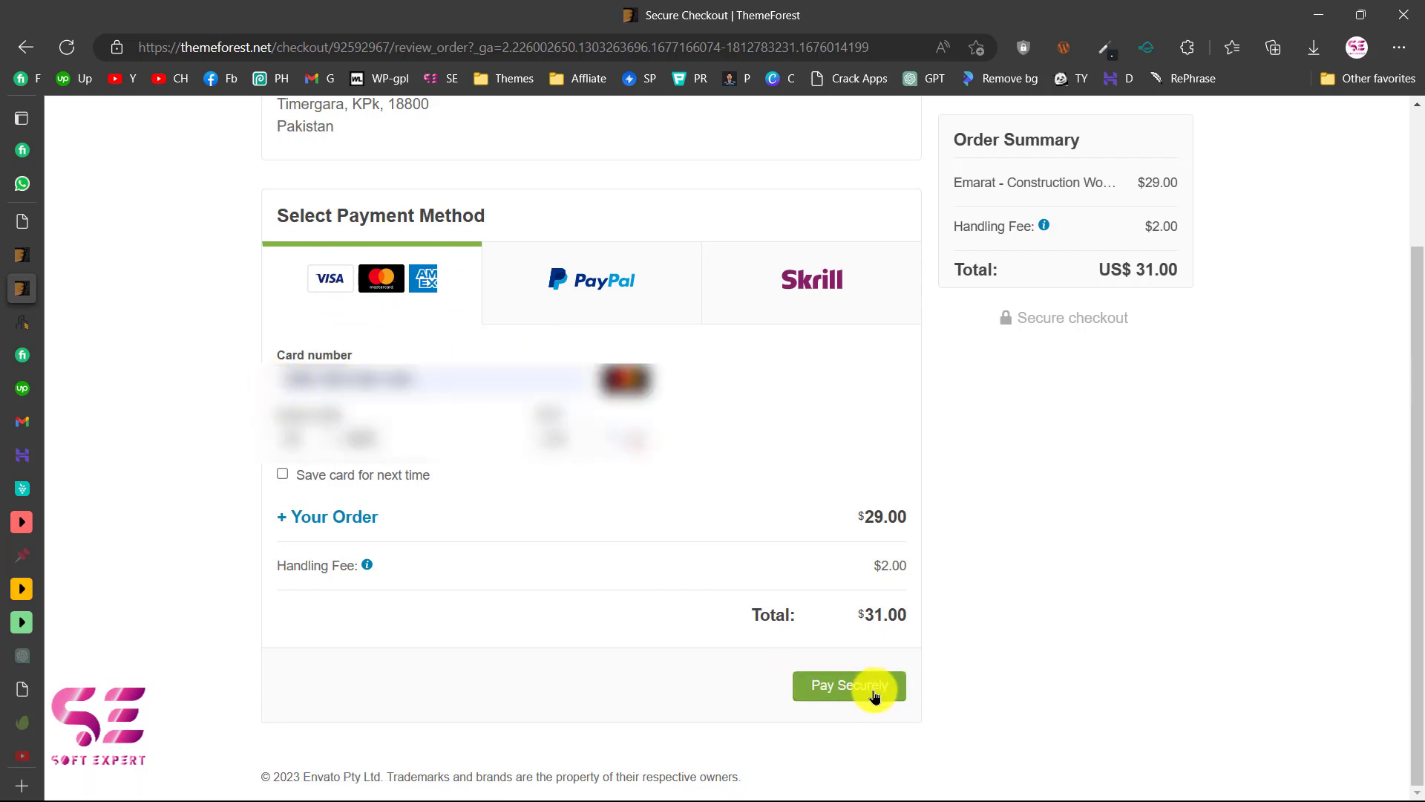
left_click(875, 696)
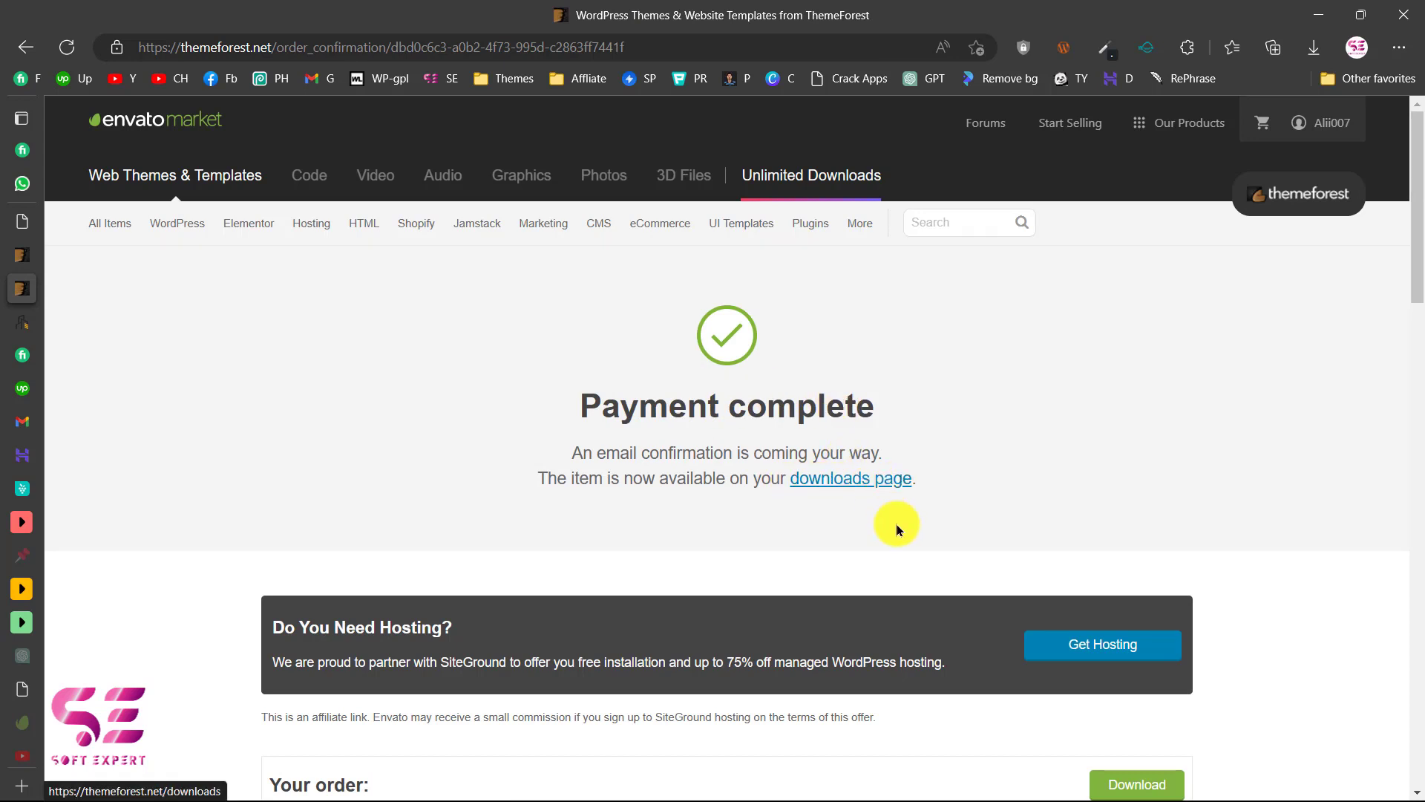
scroll(897, 559, "down", 3)
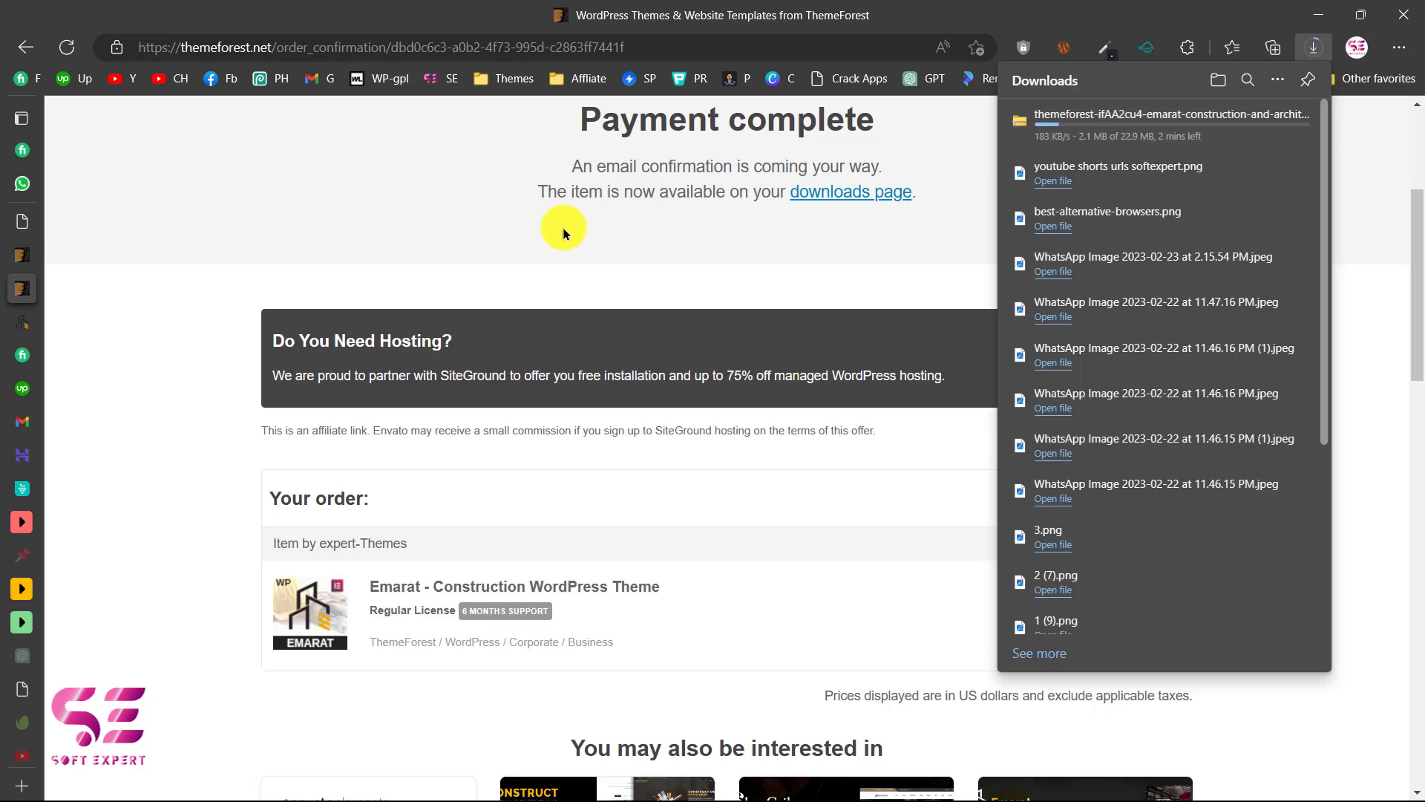
Go to the WordPress Appearance > Themes page and show the browser's recent downloads
left_click(37, 227)
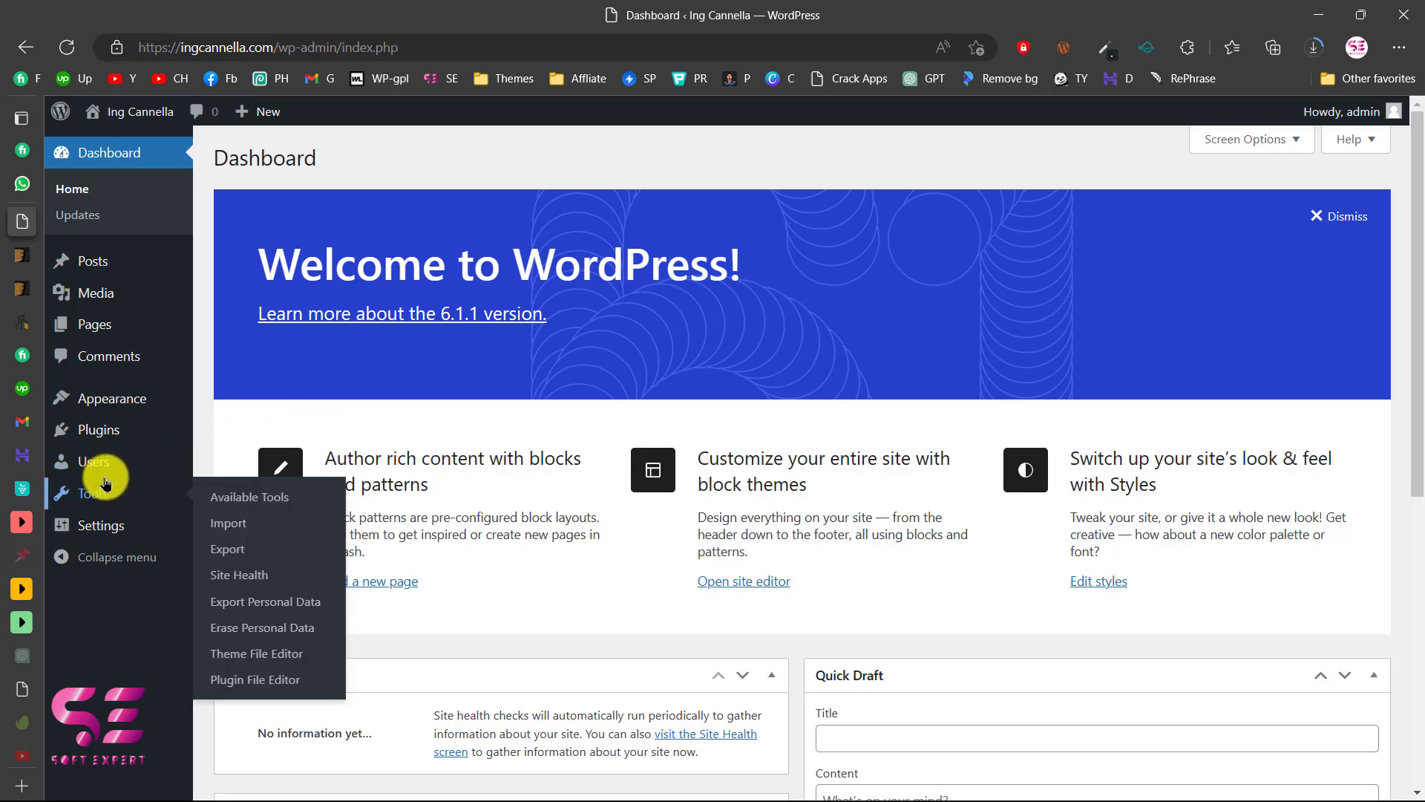
mouse_move(143, 416)
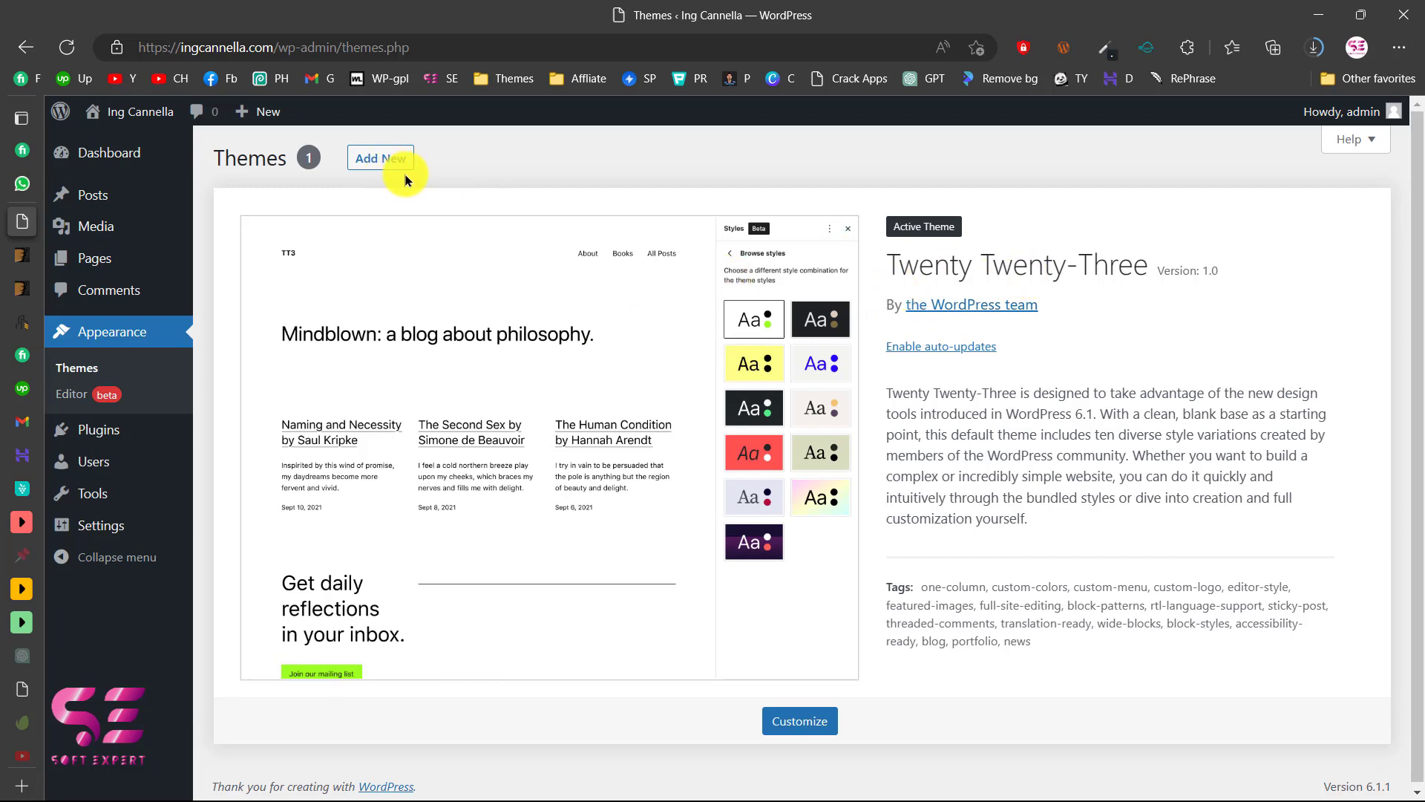
left_click(1316, 49)
Extract the downloaded Emarat theme zip to its suggested folder and open emarat-wp-full
left_click(1250, 122)
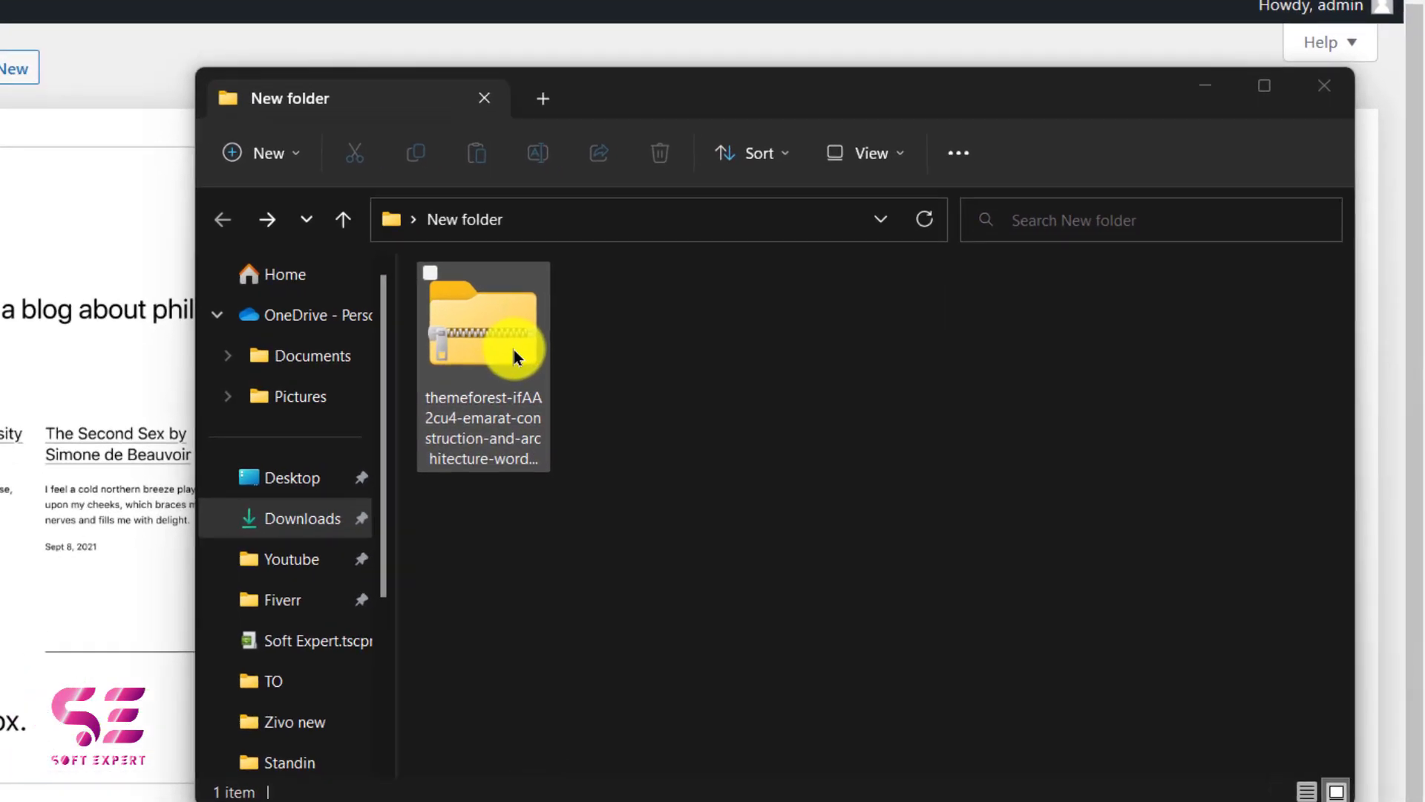
right_click(454, 335)
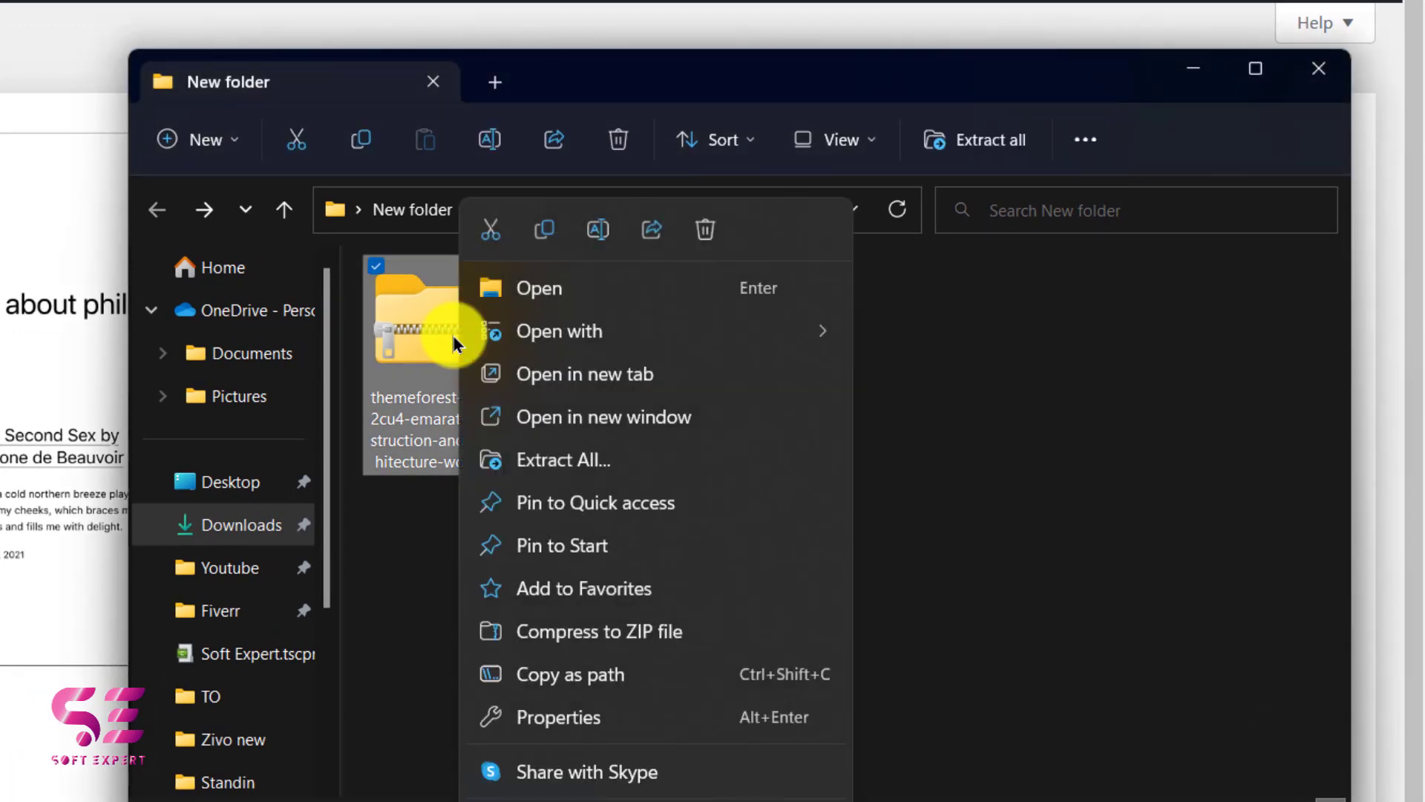
left_click(566, 459)
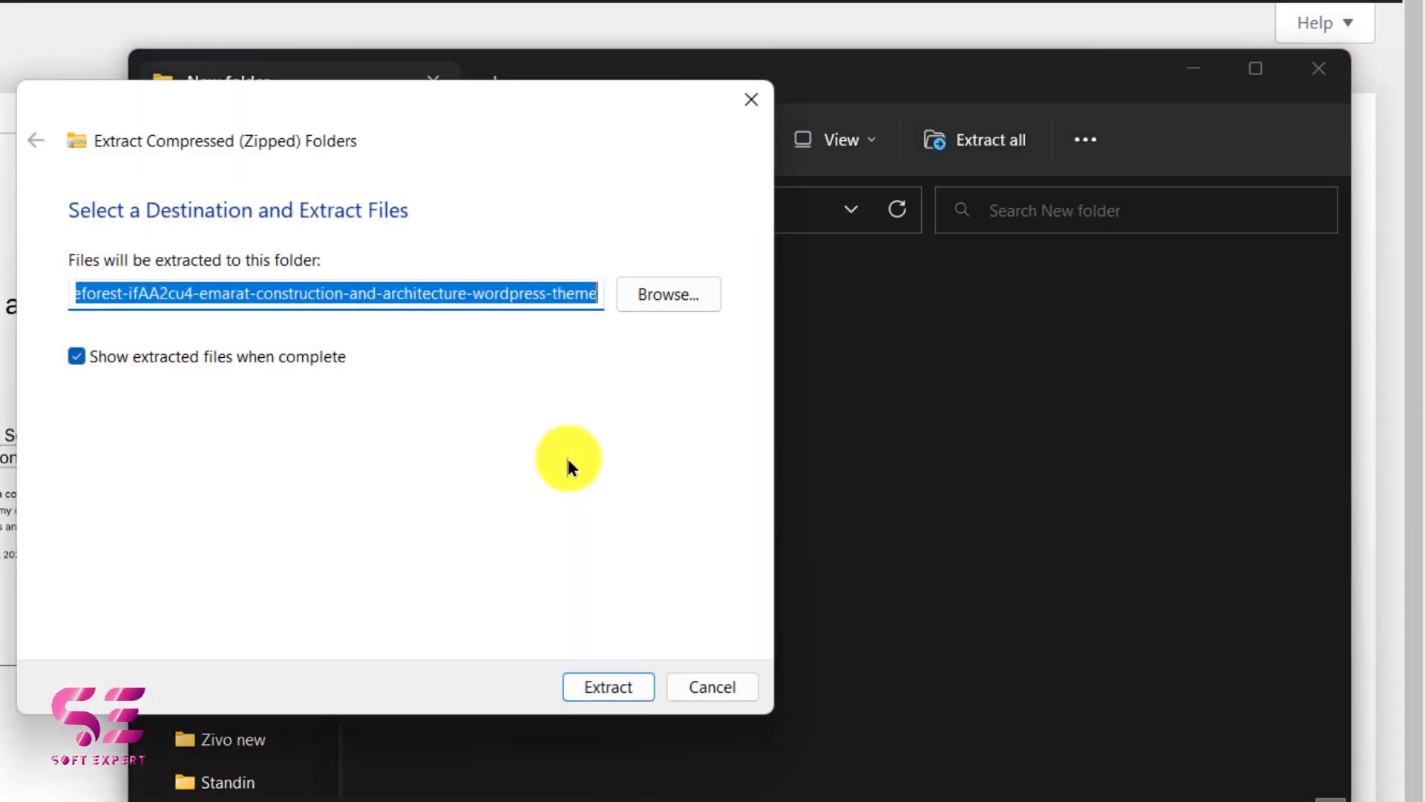
left_click(609, 682)
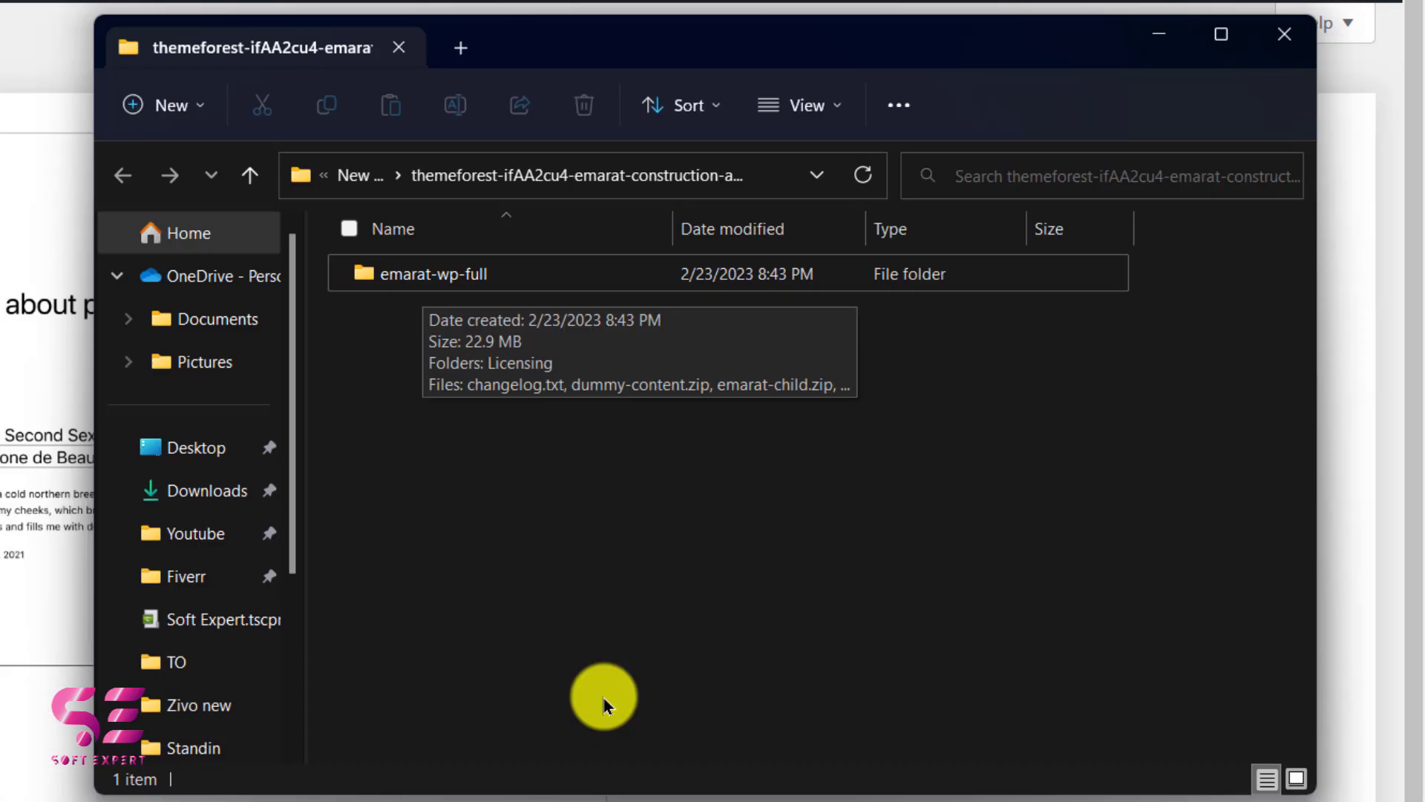
double_click(429, 280)
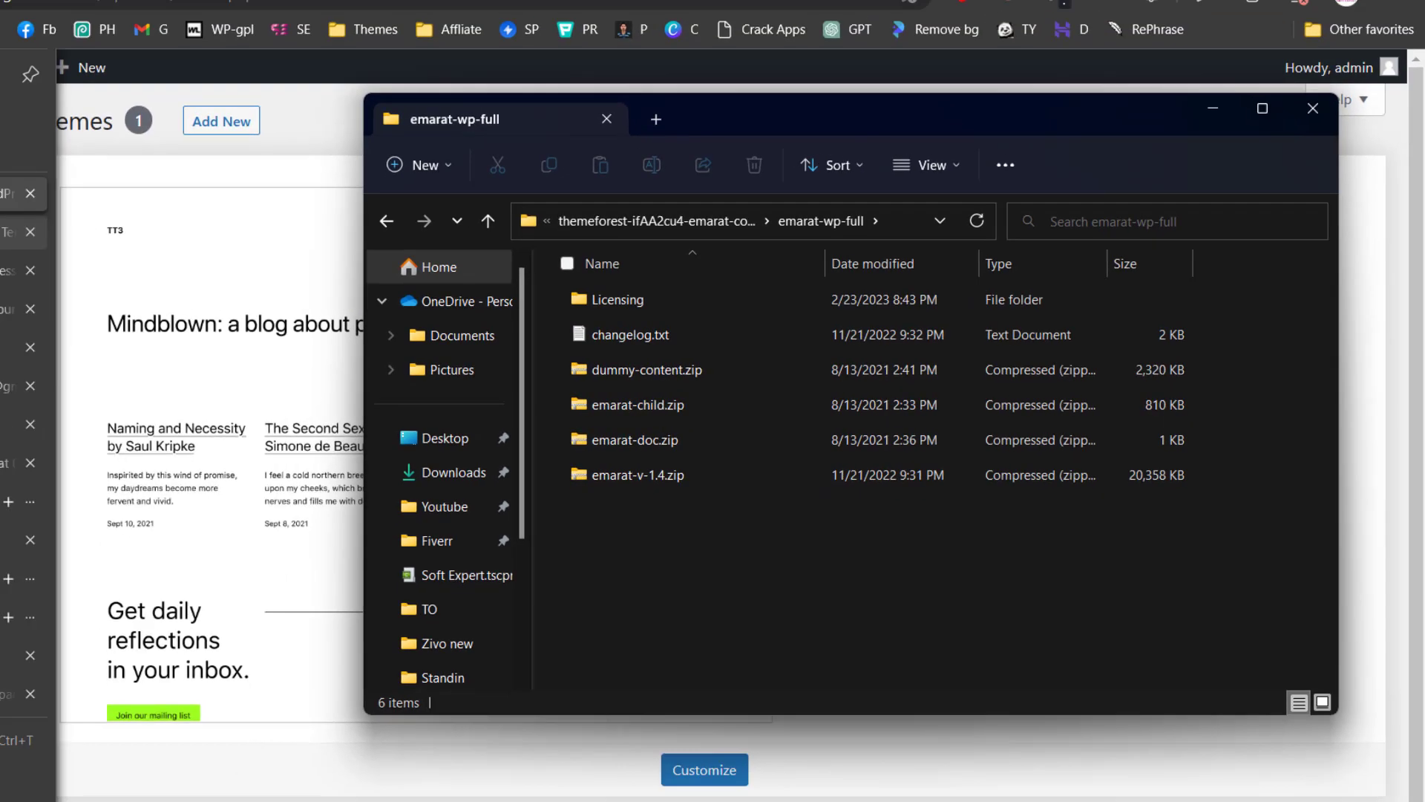
Download the Emarat license certificate and purchase code PDF from ThemeForest, then return to WordPress
mouse_move(63, 256)
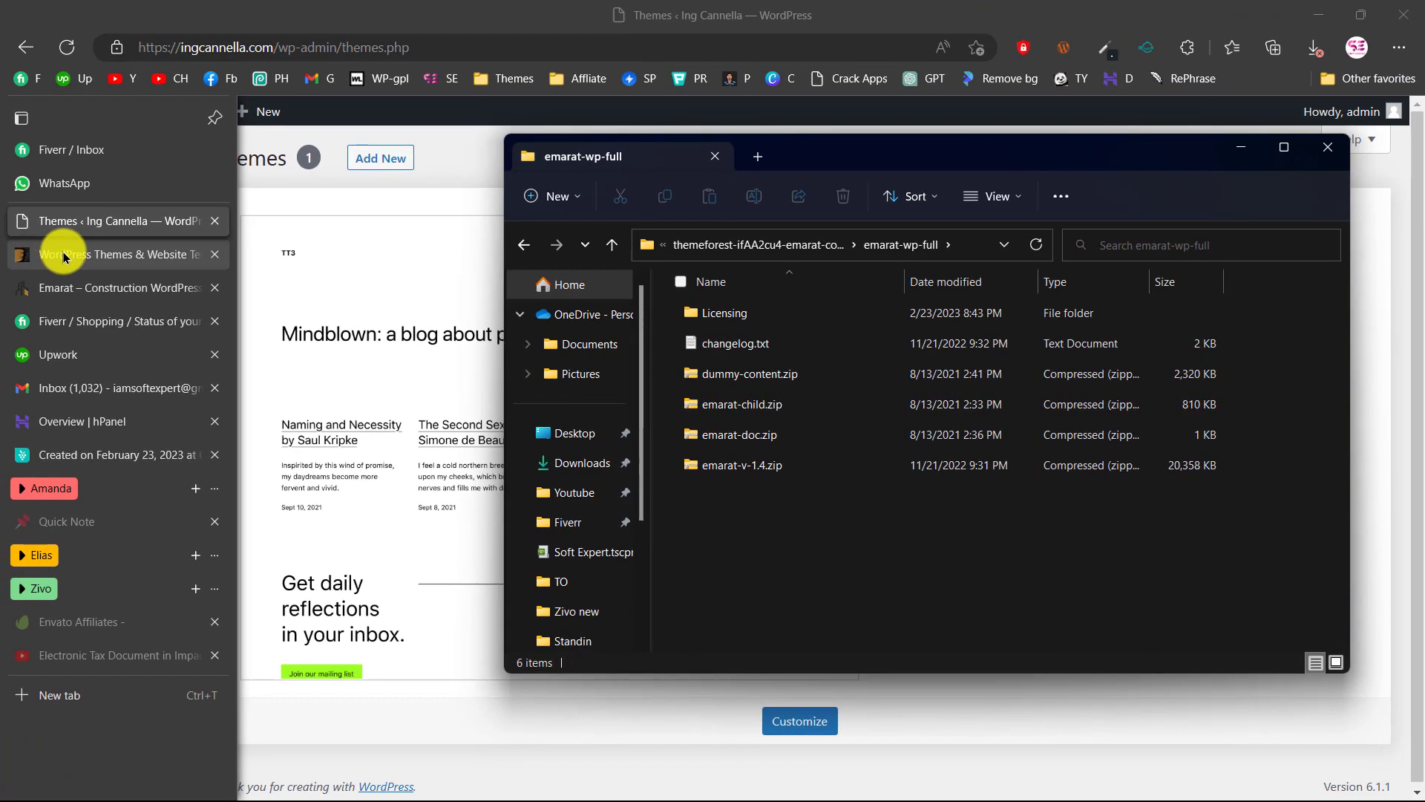
left_click(63, 256)
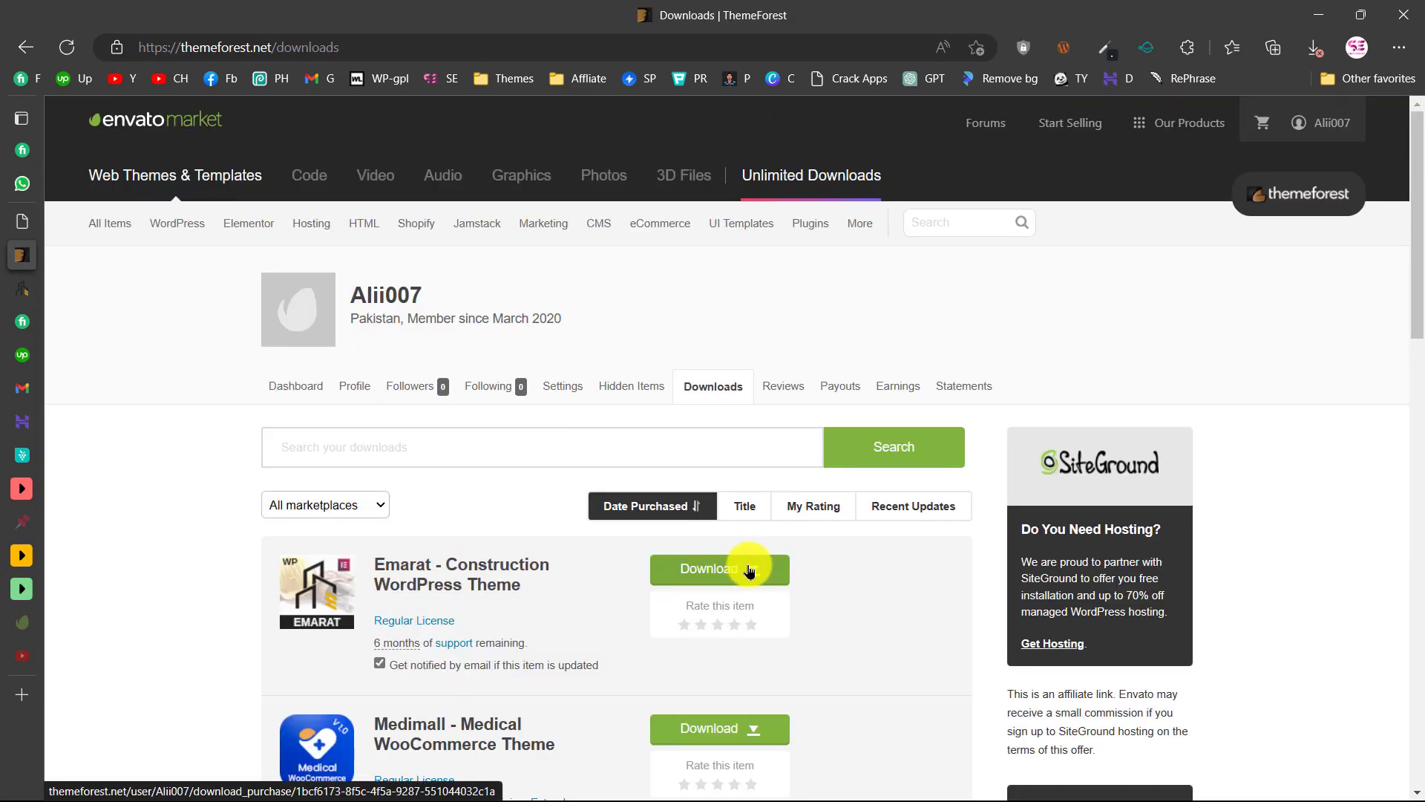
left_click(752, 570)
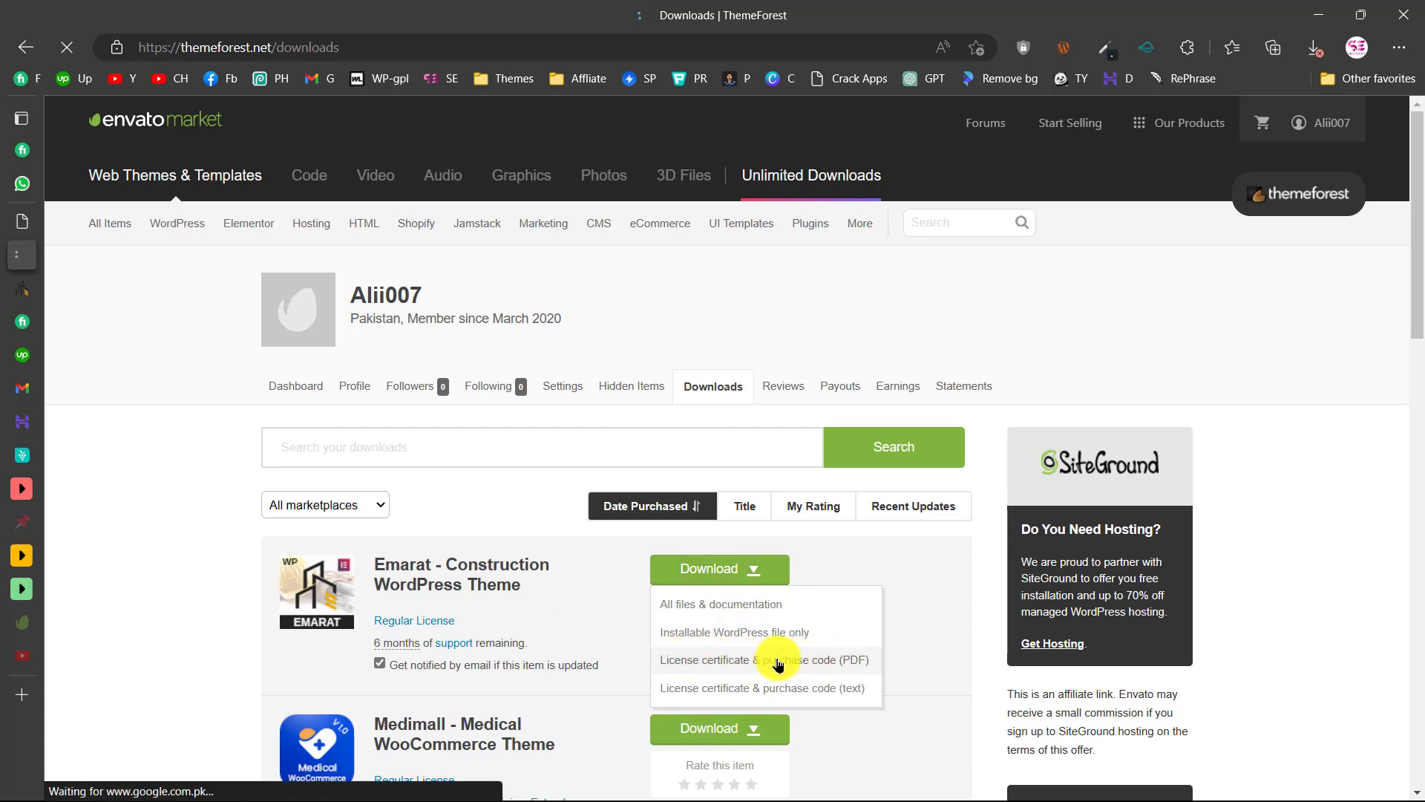
left_click(826, 664)
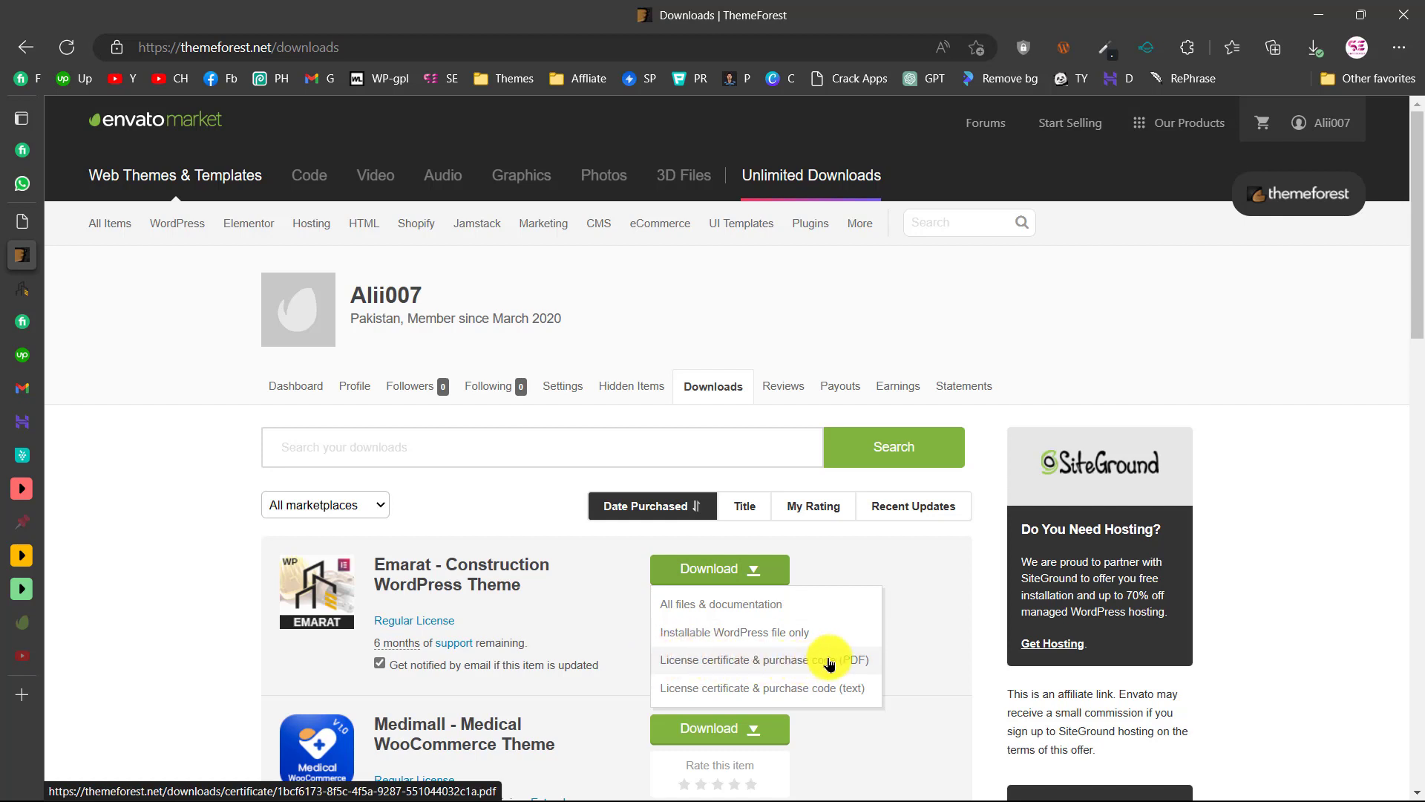
left_click(219, 479)
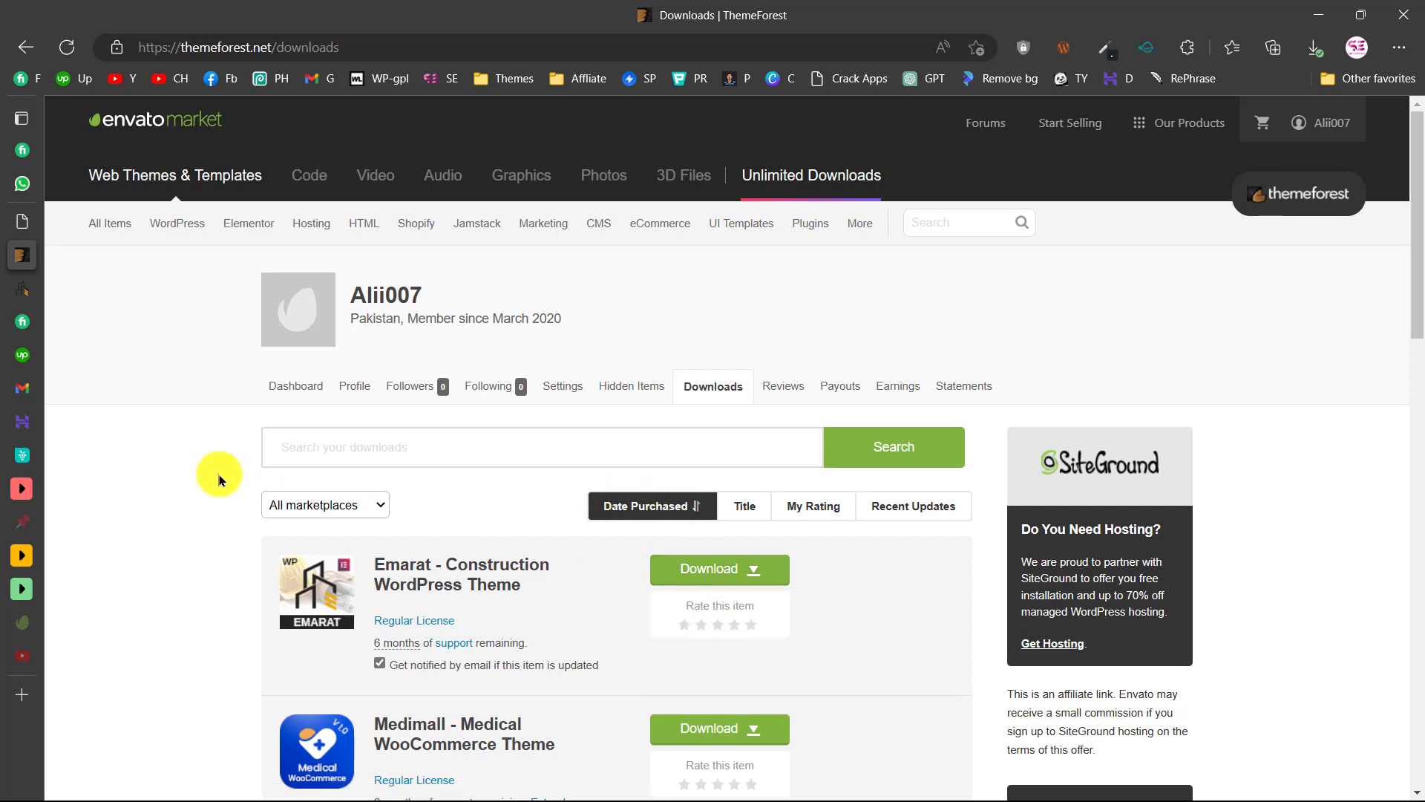
left_click(22, 221)
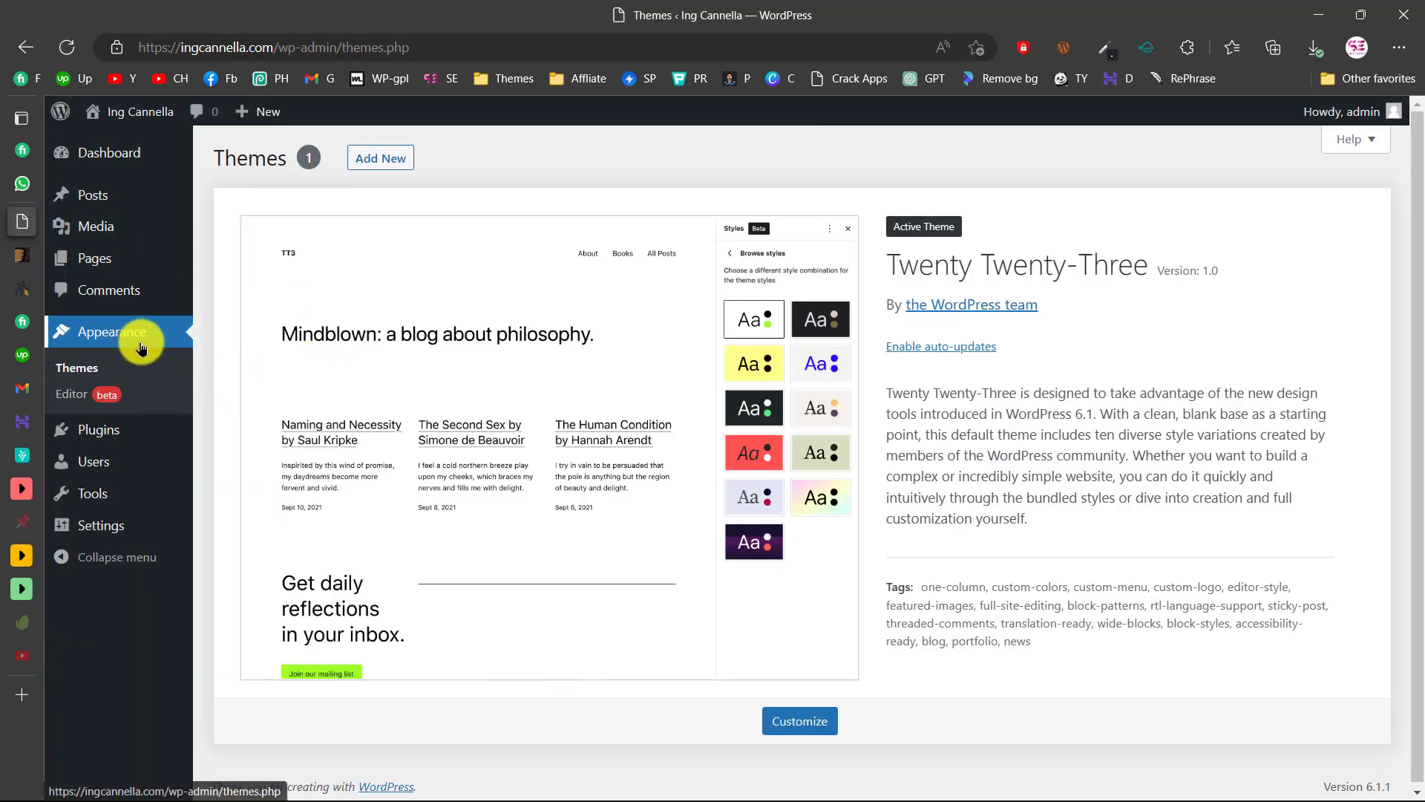
Upload and install the Emarat theme from emarat-v-1.4.zip, then return to the Themes list
left_click(373, 163)
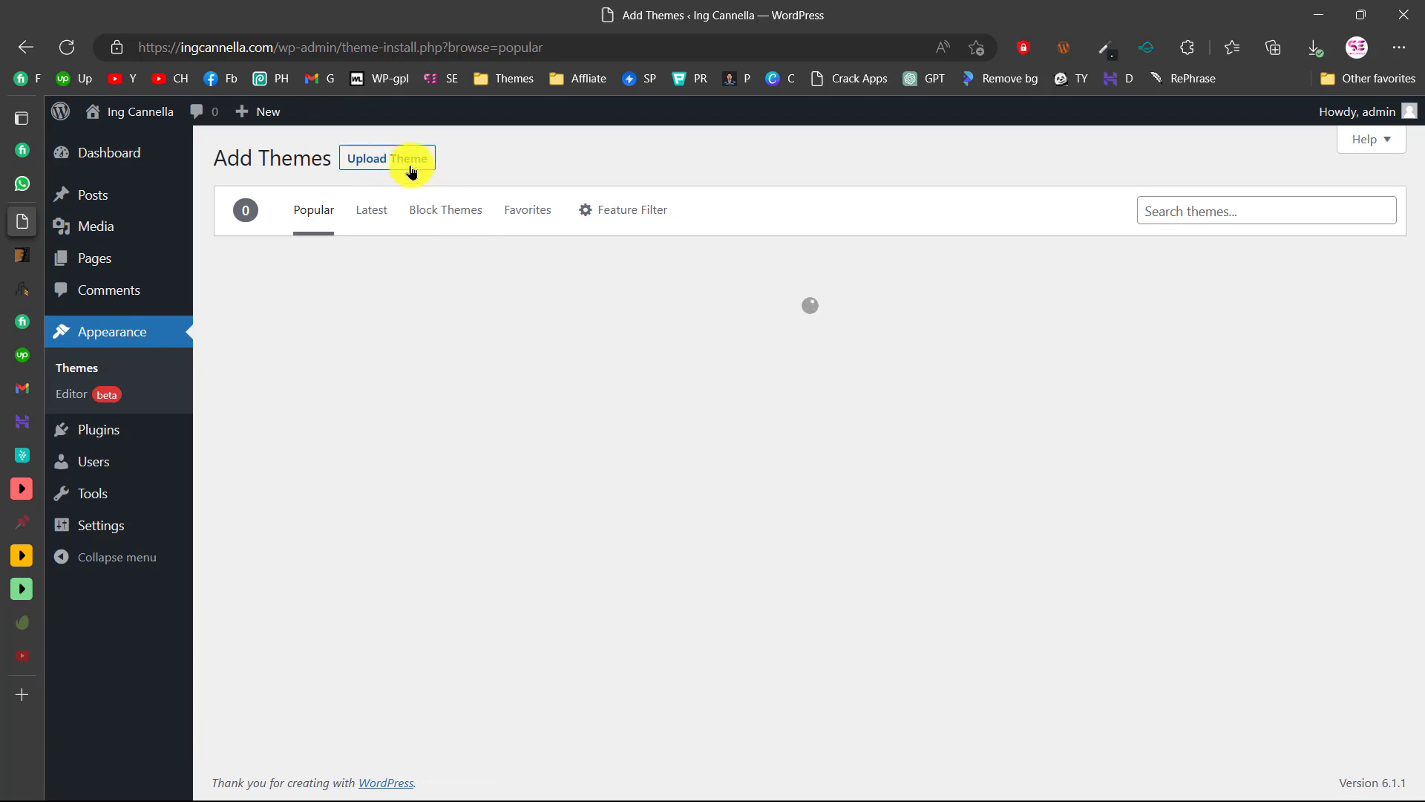
left_click(406, 159)
left_click(673, 327)
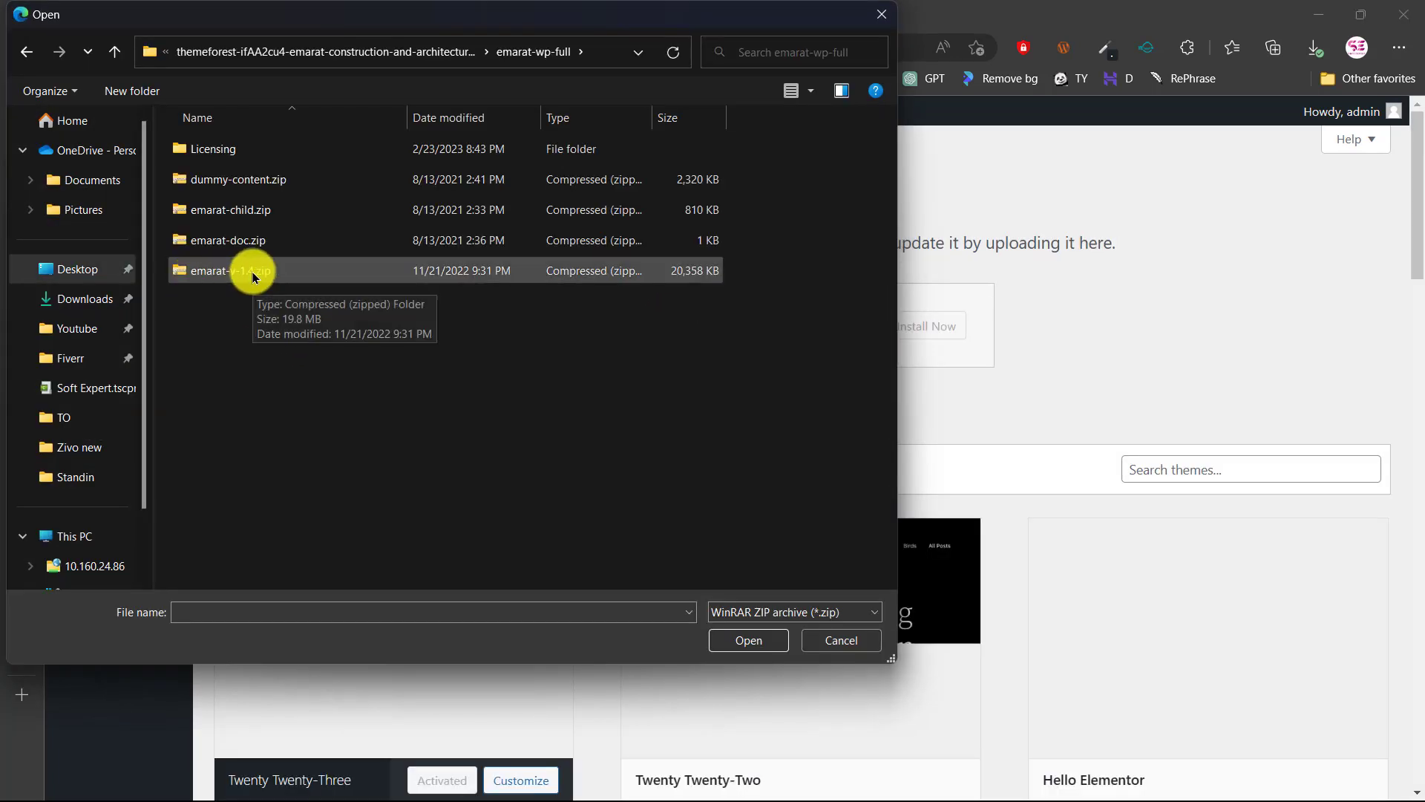
left_click(207, 269)
left_click(740, 643)
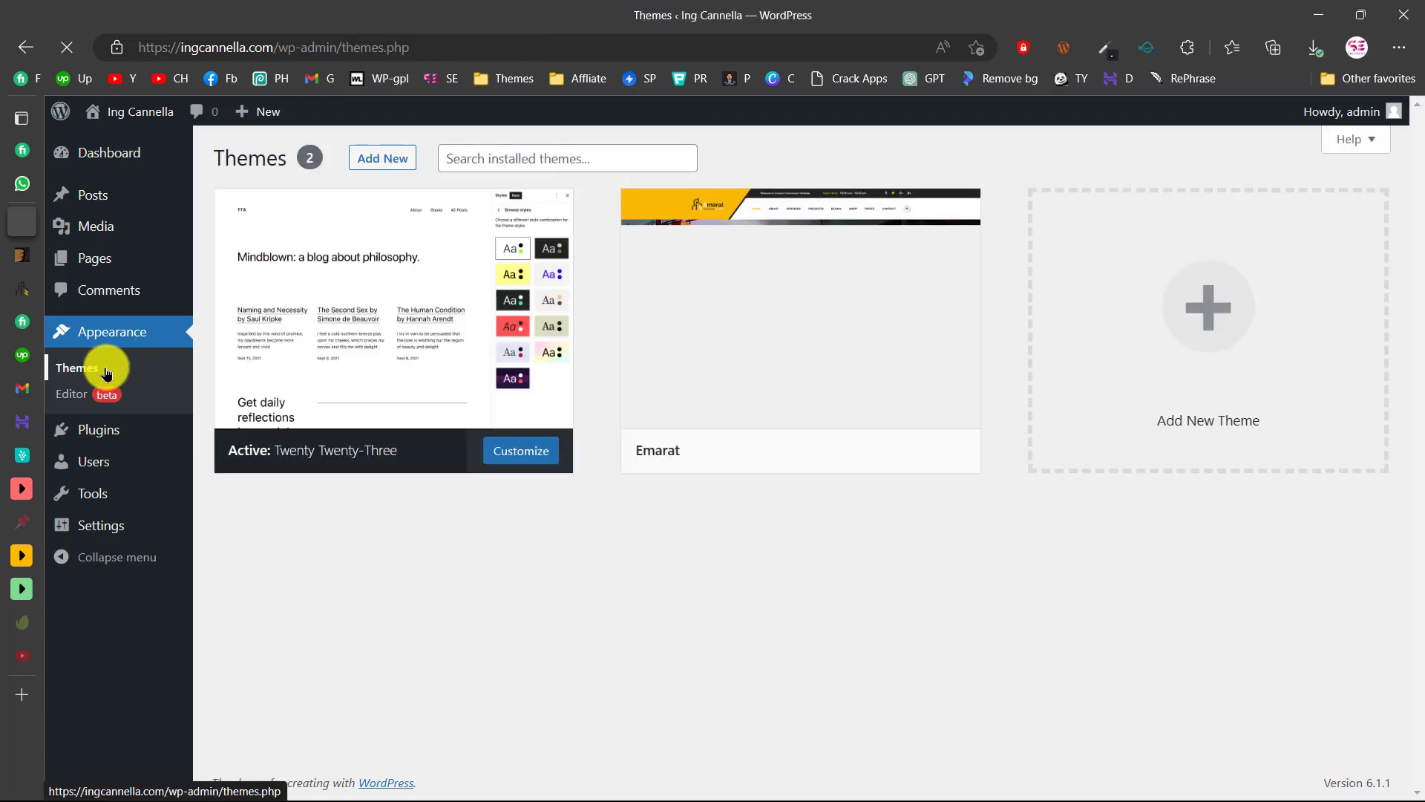
left_click(105, 372)
left_click(367, 167)
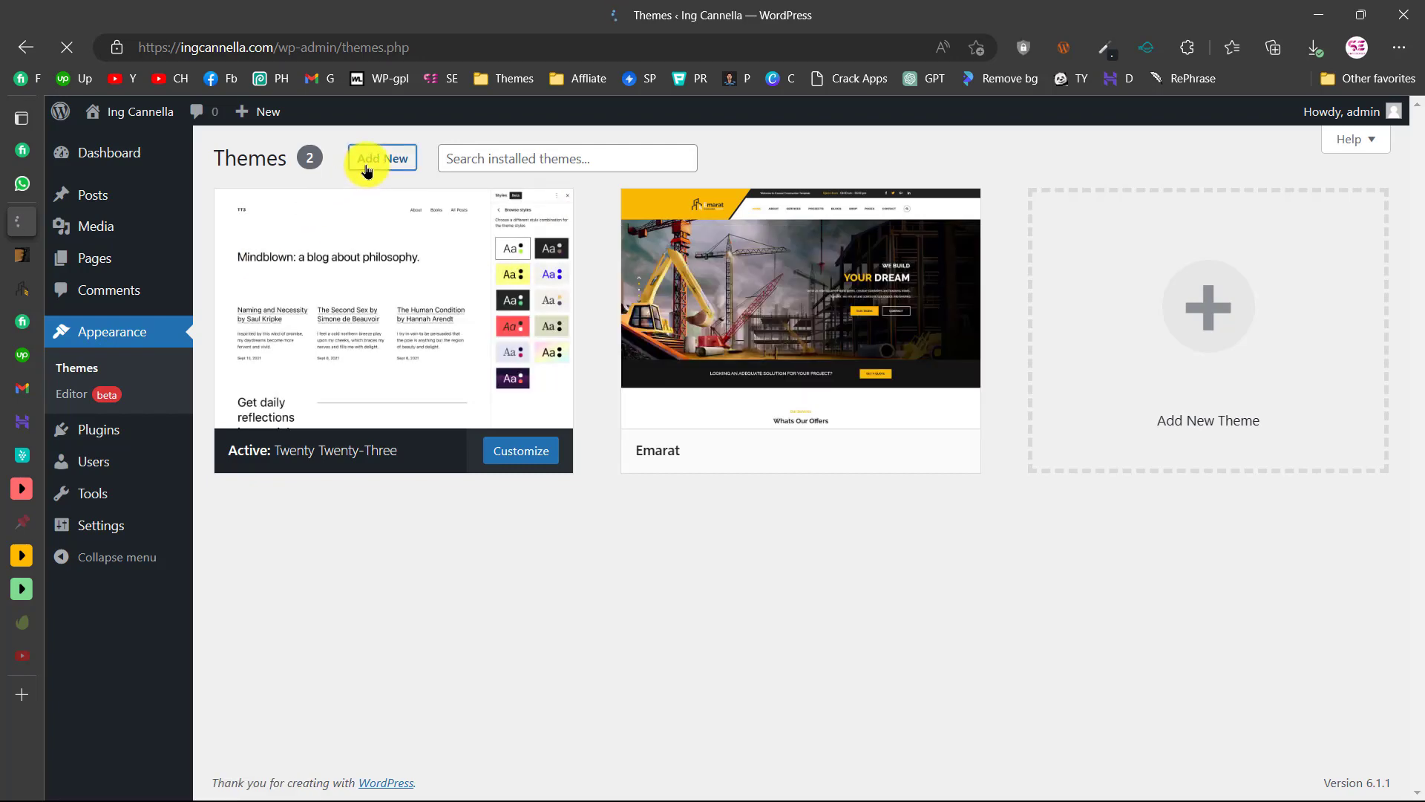
Upload and install emarat-child.zip, then activate the Emarat Child theme
left_click(398, 162)
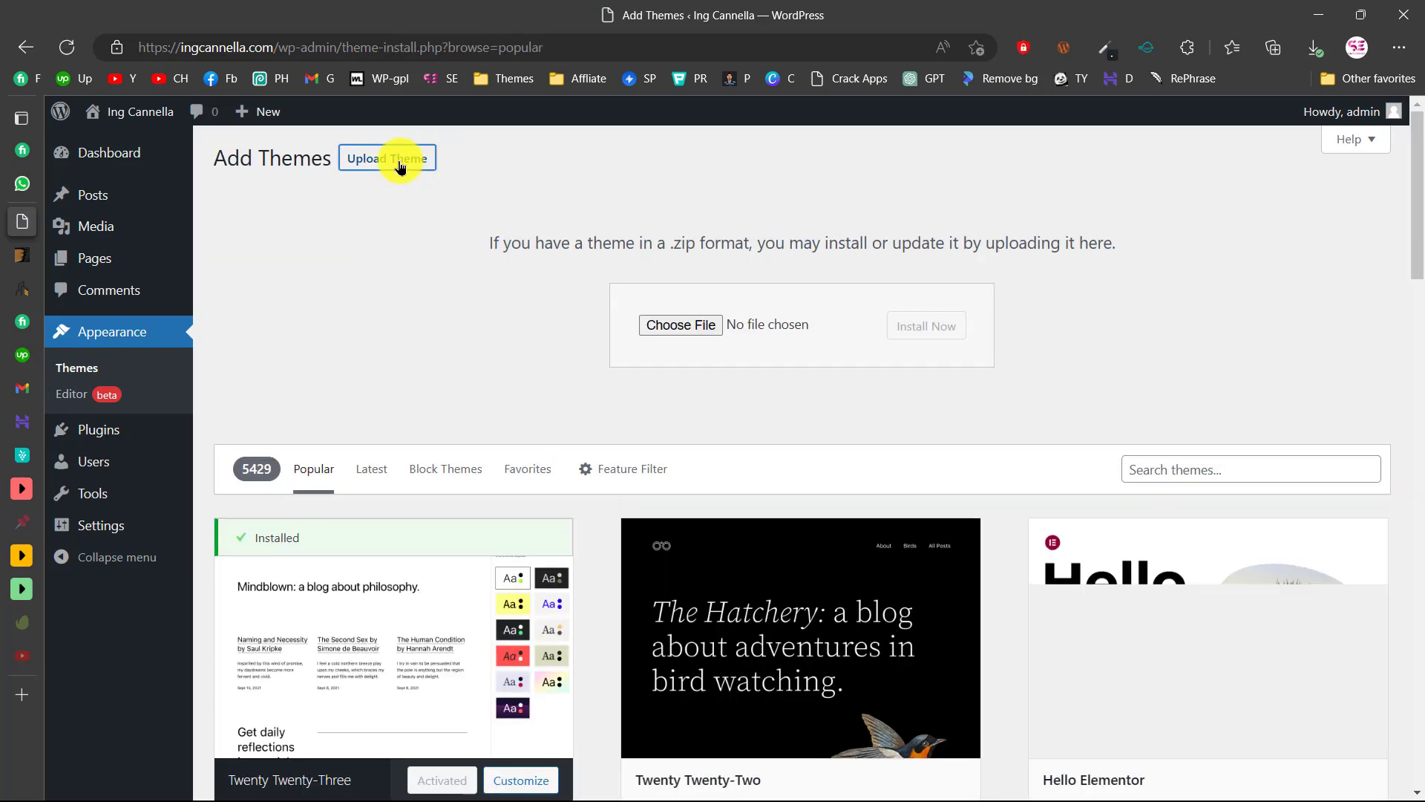
left_click(680, 325)
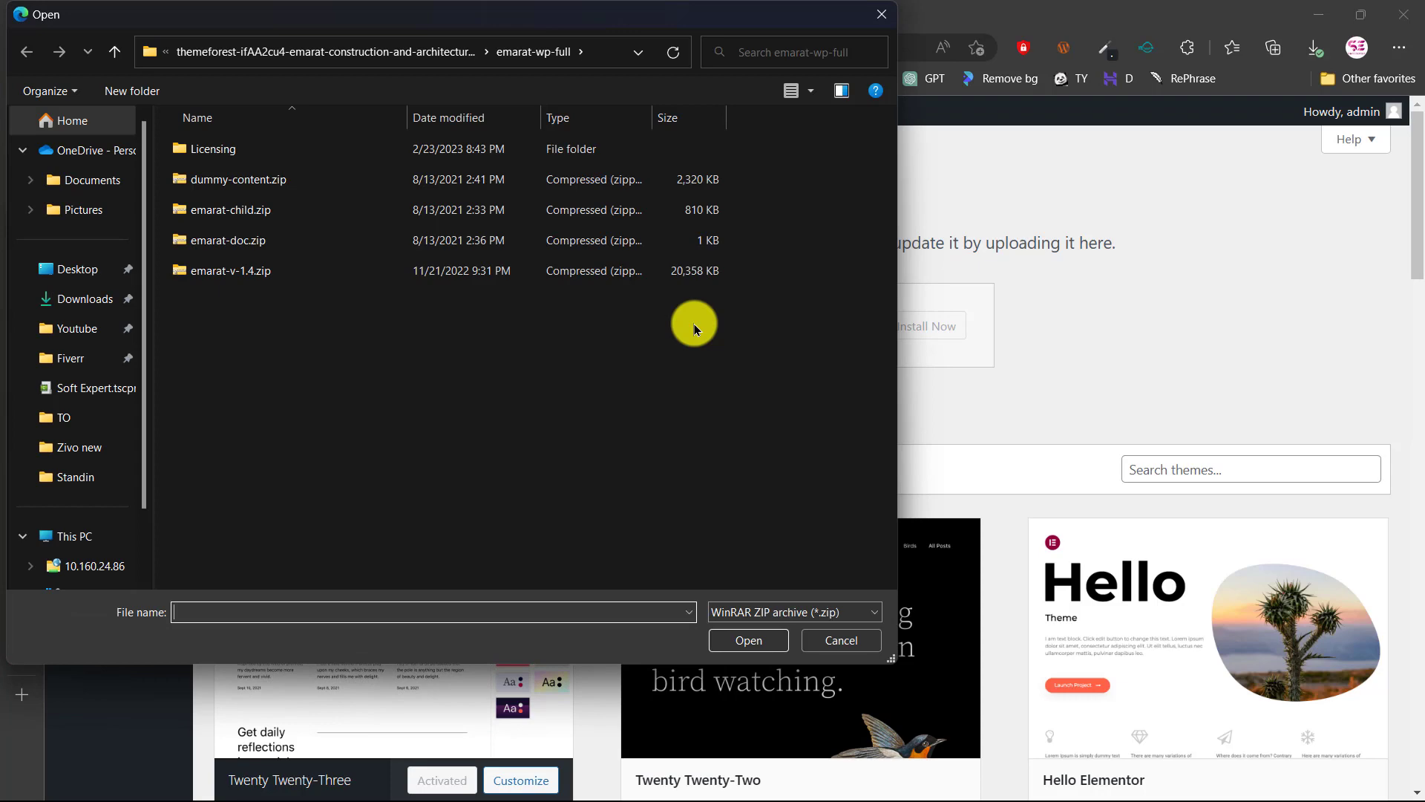
left_click(245, 212)
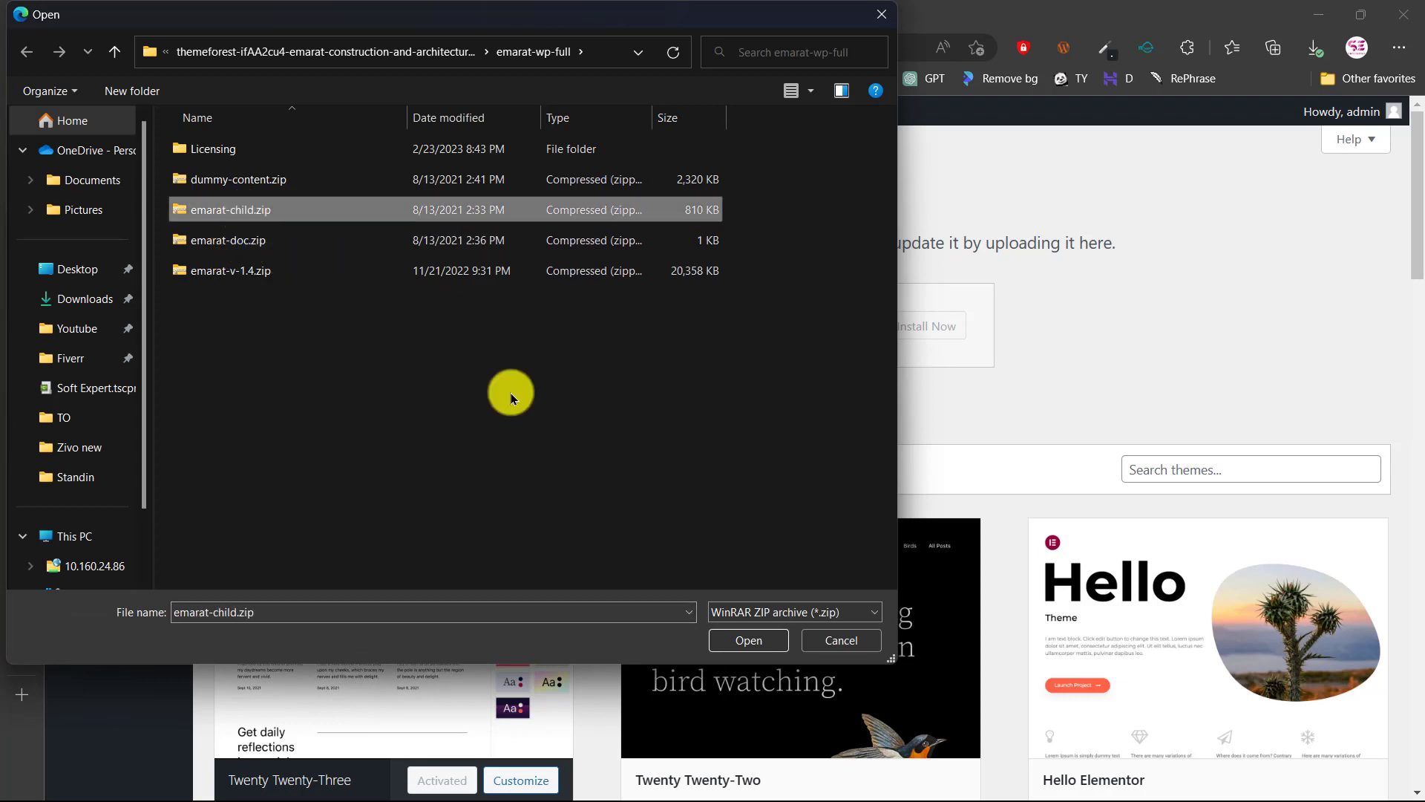
left_click(762, 642)
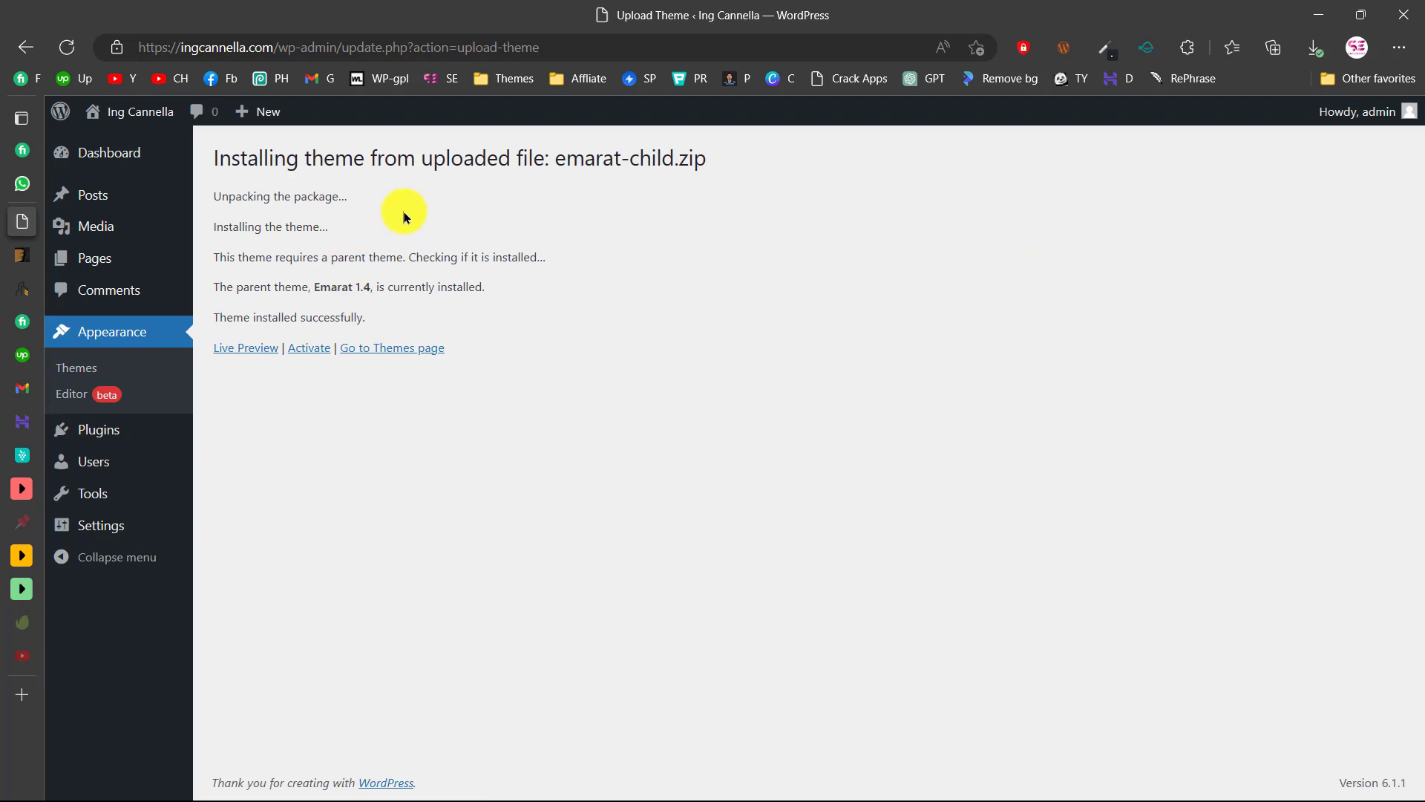
left_click(309, 348)
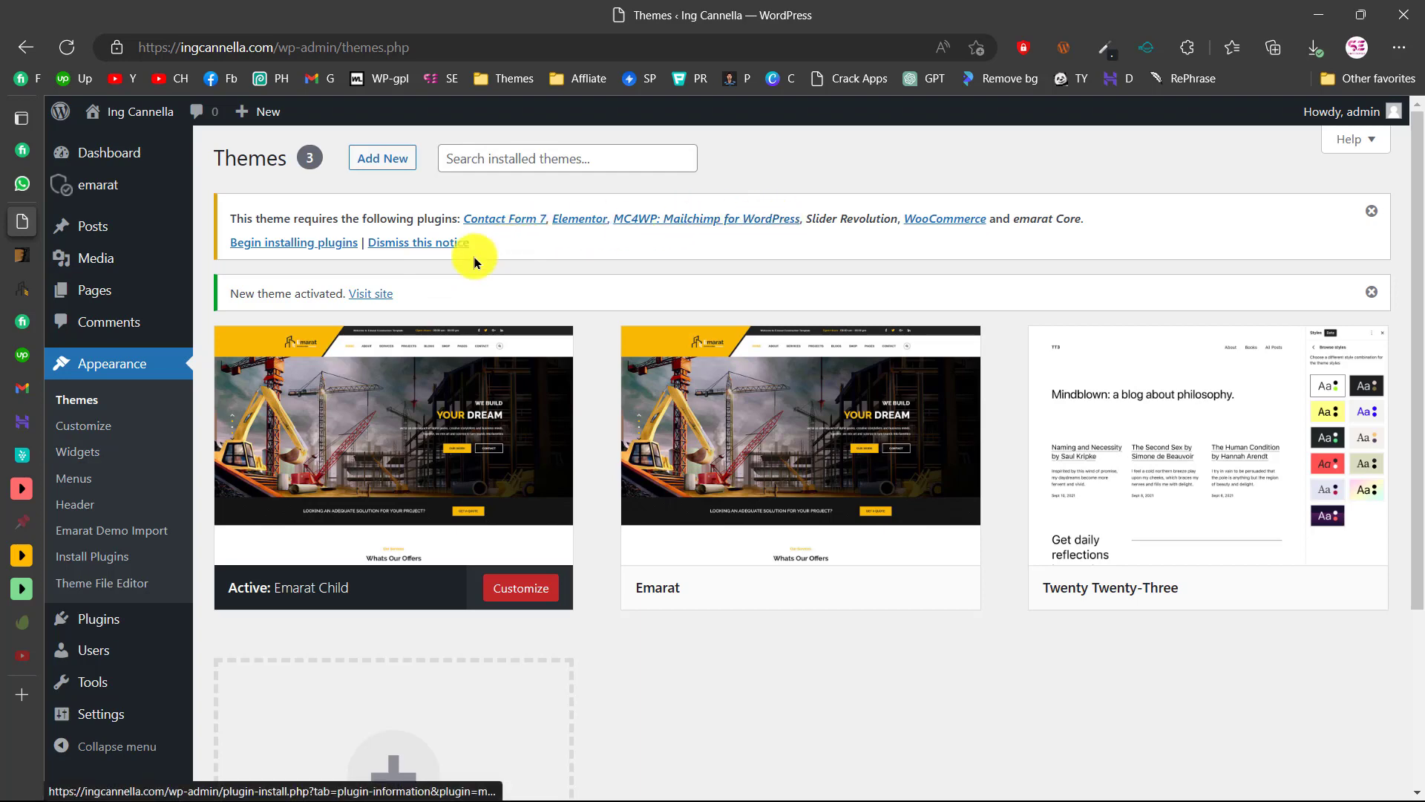
Bulk-install all six required plugins, including Elementor and Slider Revolution, then select them all
left_click(300, 245)
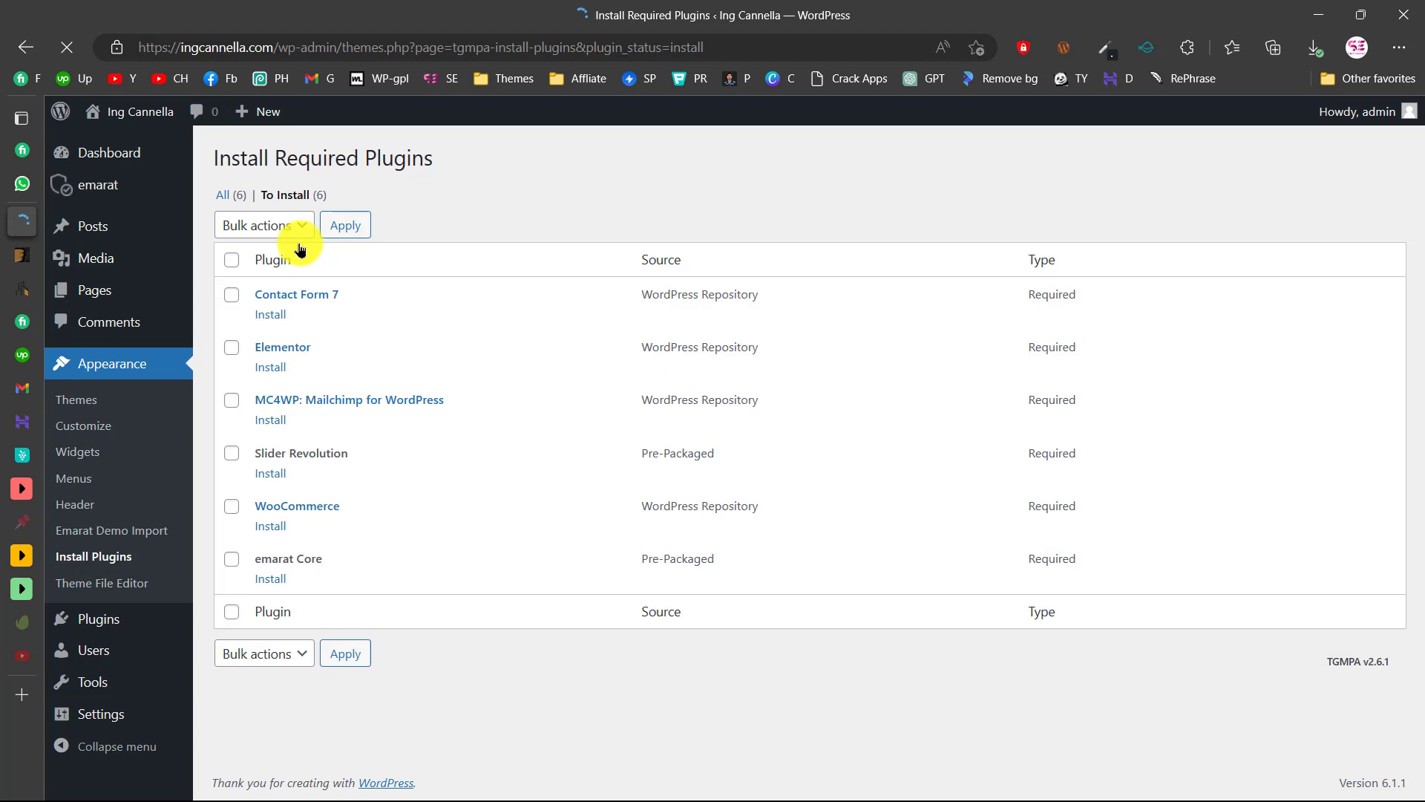
left_click(249, 224)
left_click(251, 270)
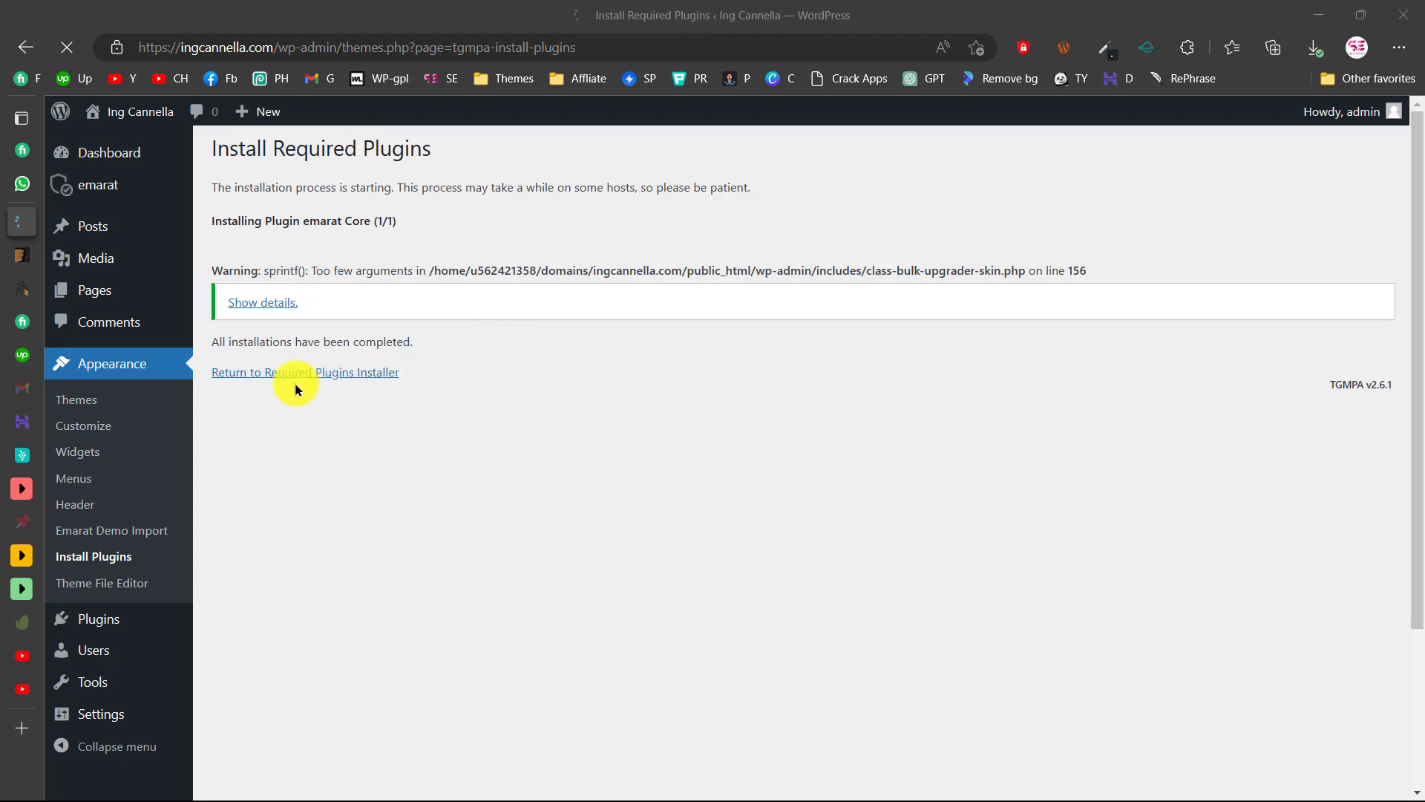
left_click(335, 378)
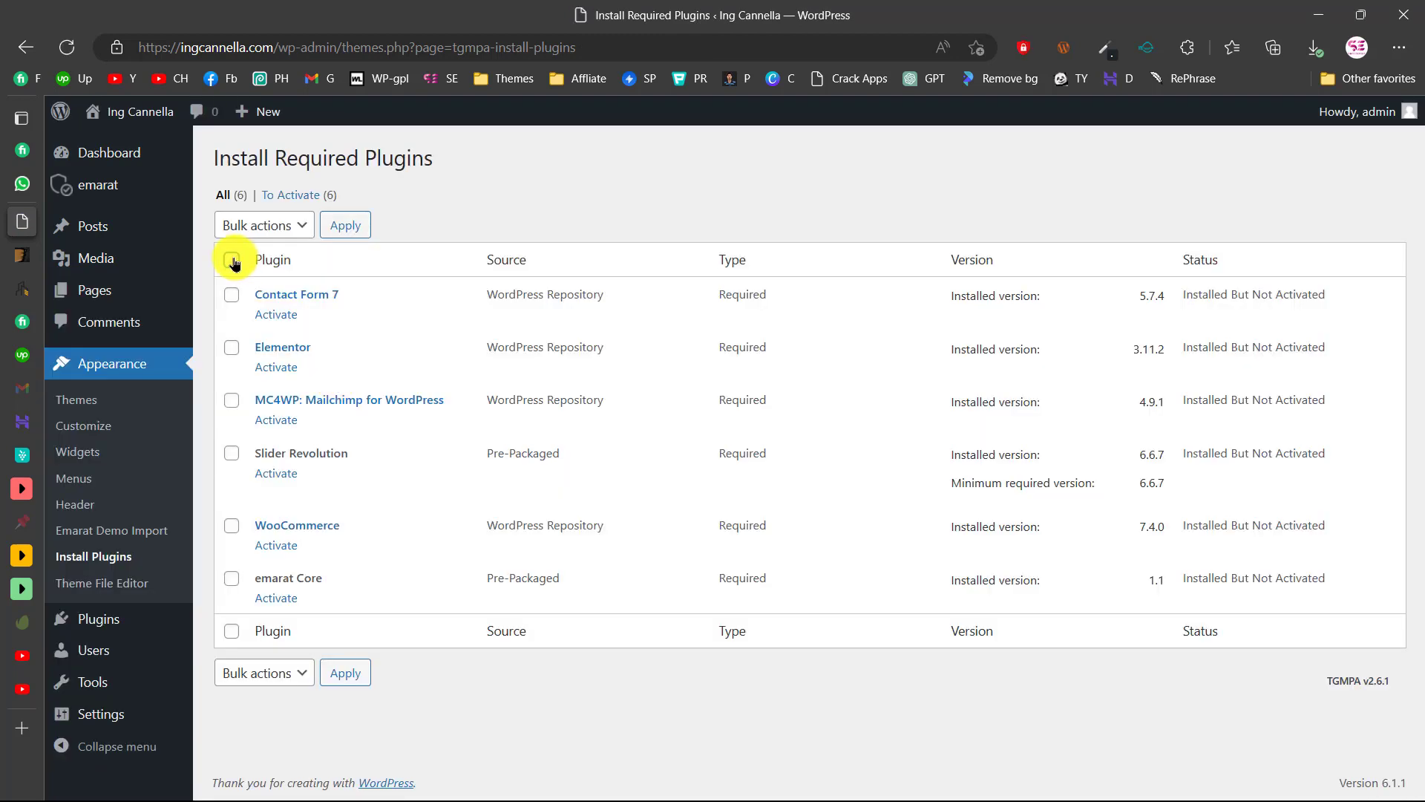
left_click(232, 261)
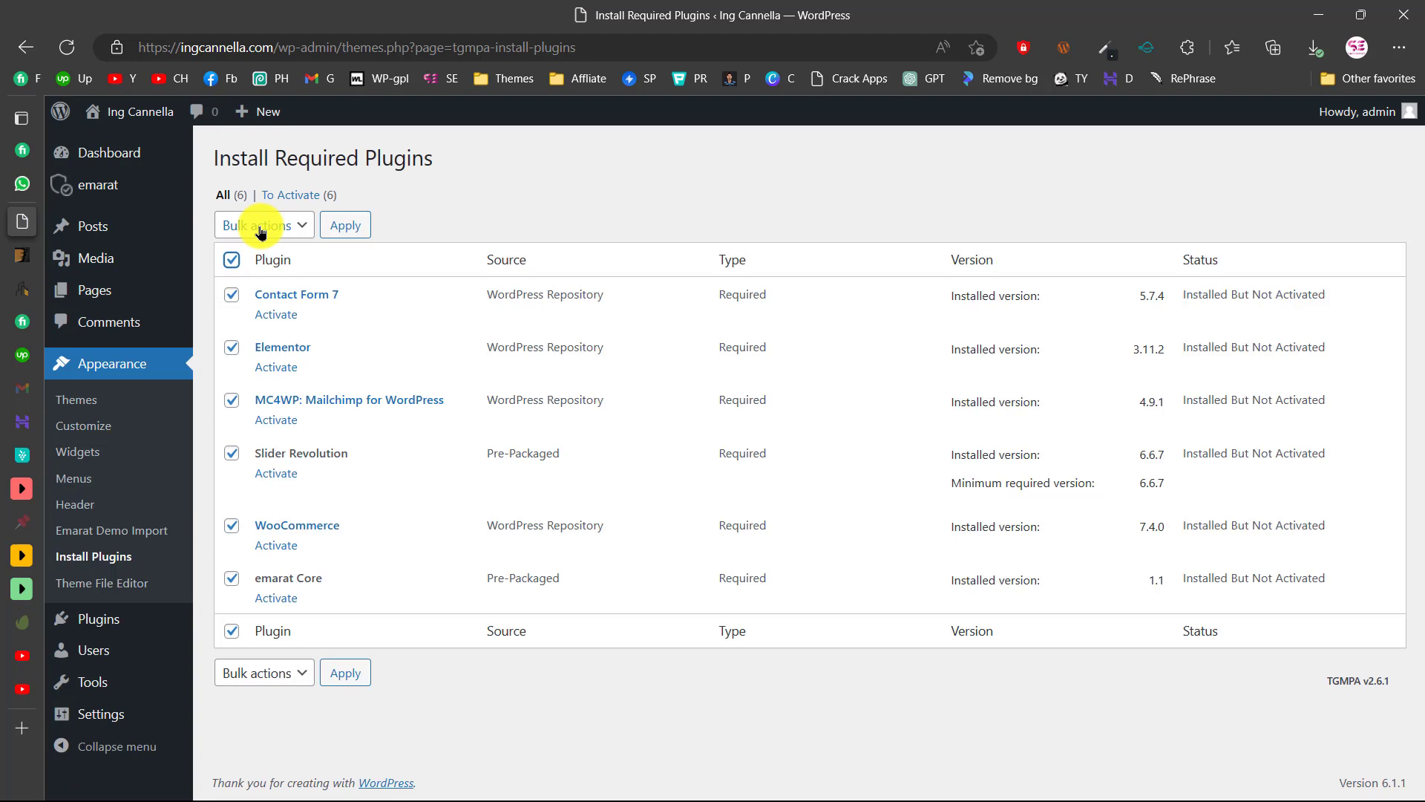
left_click(260, 225)
Reload Install Required Plugins and bulk-activate all listed required plugins
left_click(249, 312)
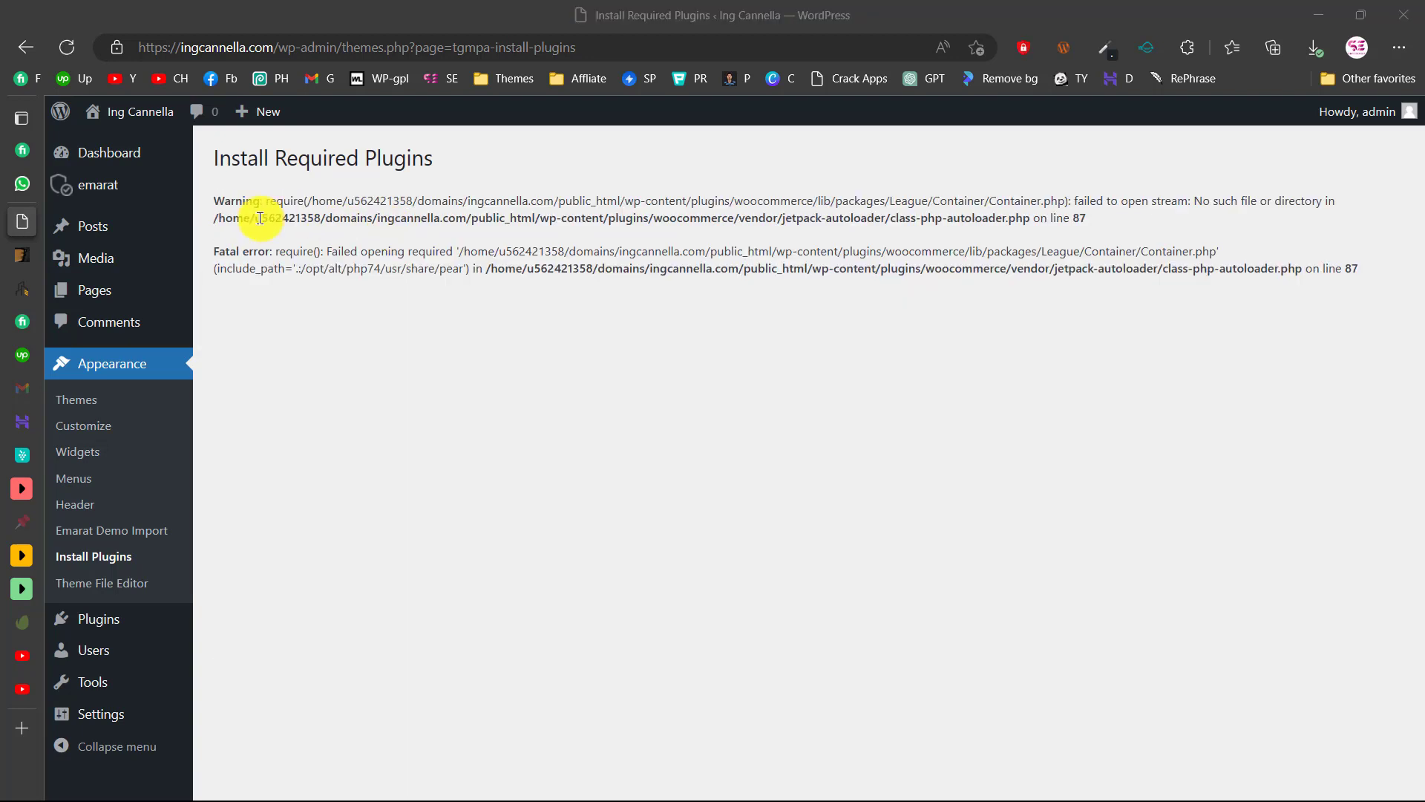
left_click(126, 558)
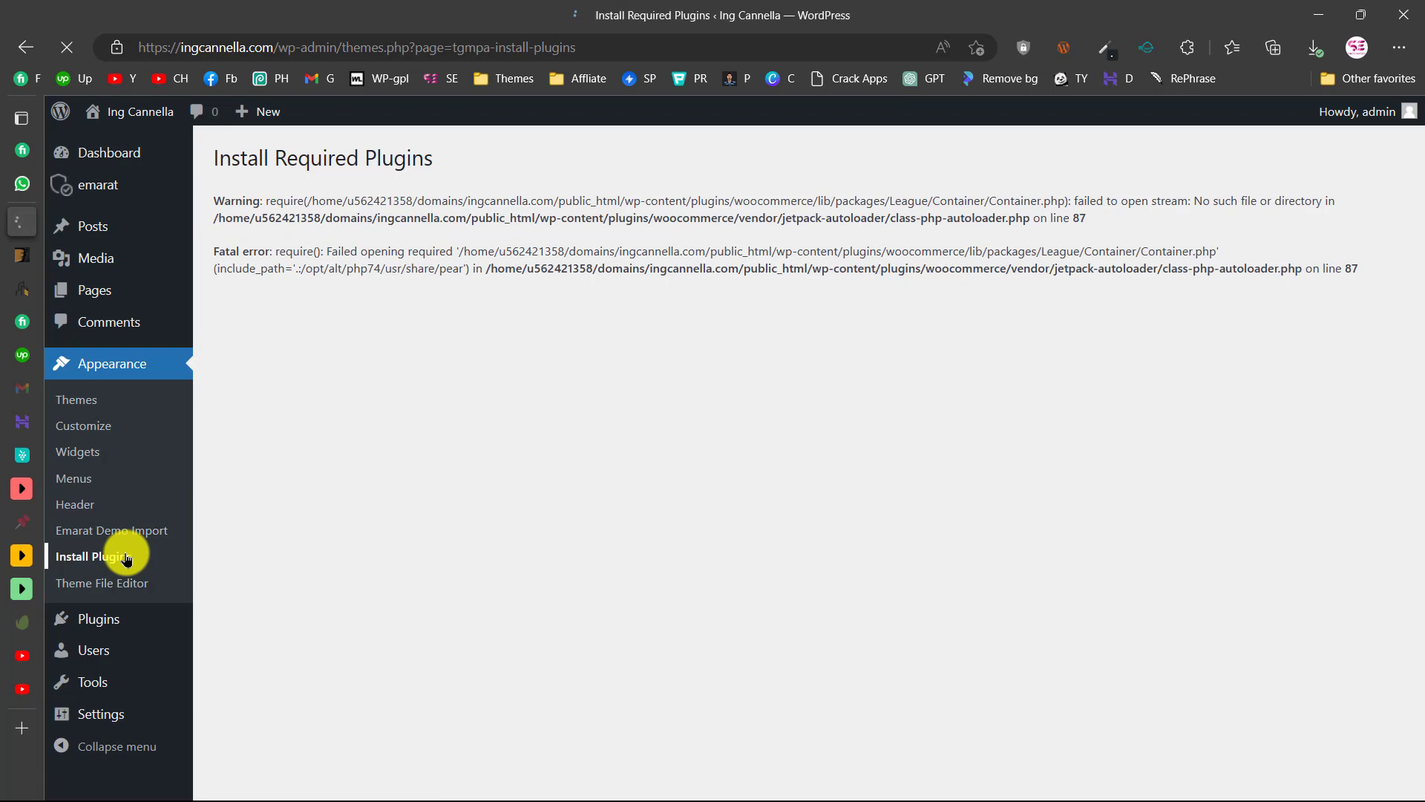
left_click(230, 278)
left_click(265, 281)
left_click(252, 355)
left_click(348, 280)
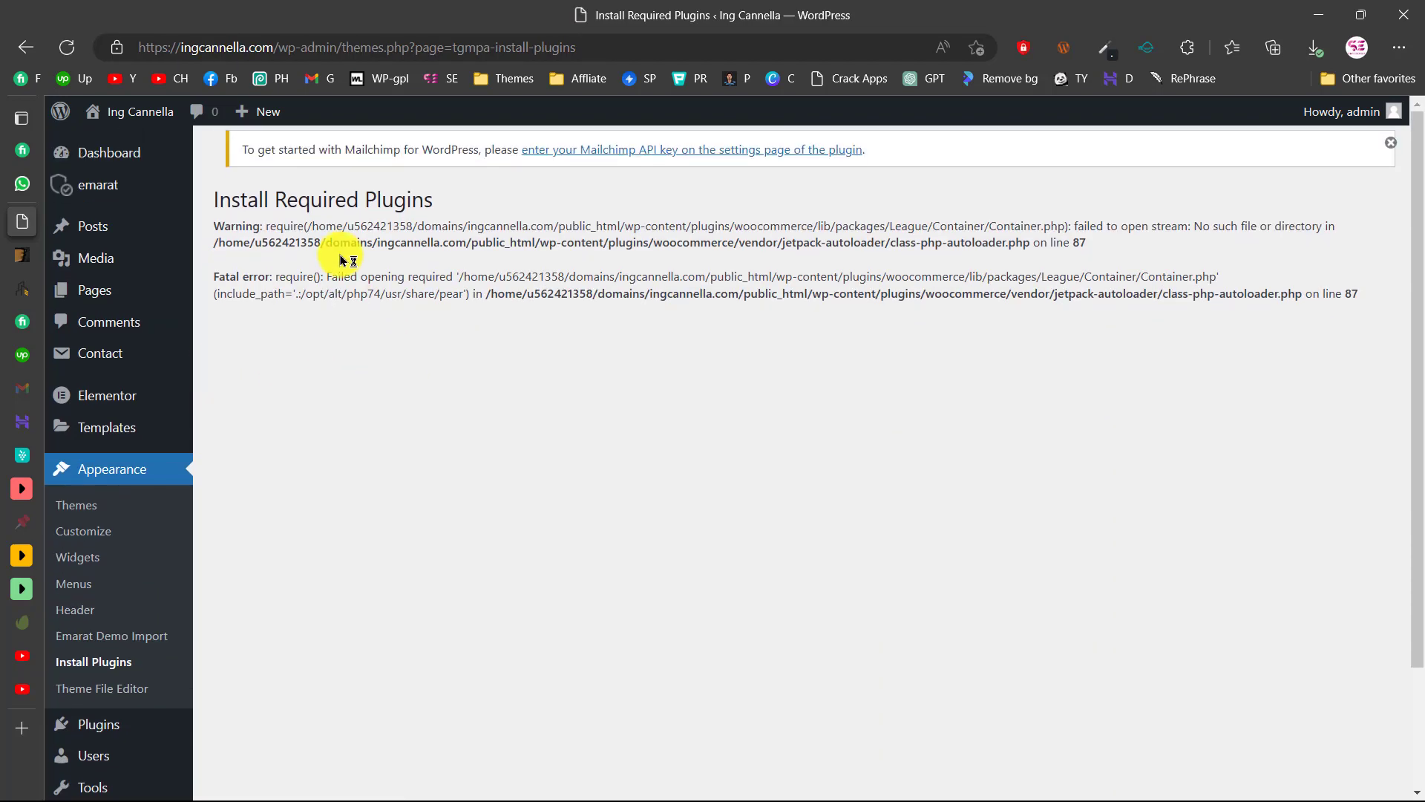
Delete WooCommerce from the installed plugins list
left_click(123, 731)
scroll(636, 461, "down", 5)
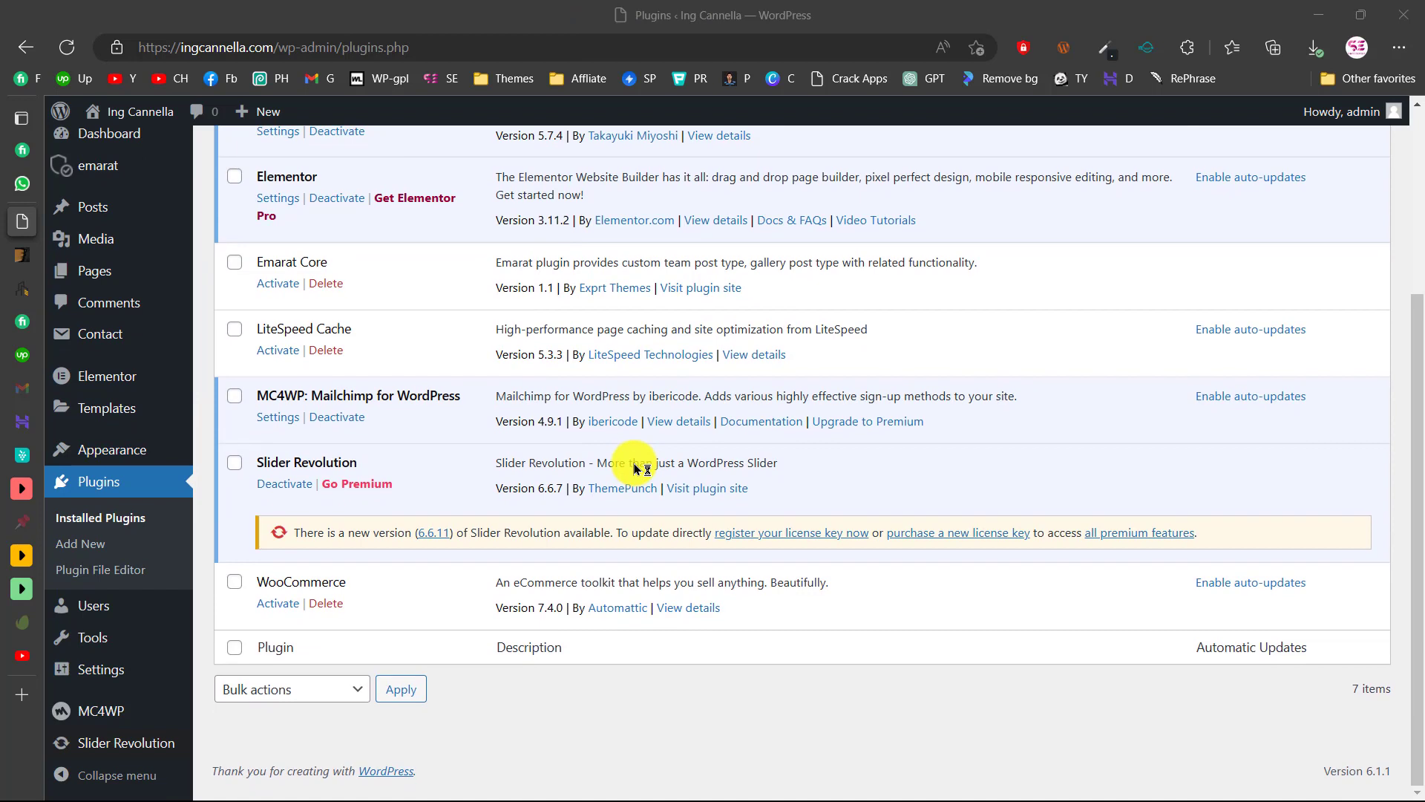
left_click(327, 616)
left_click(822, 149)
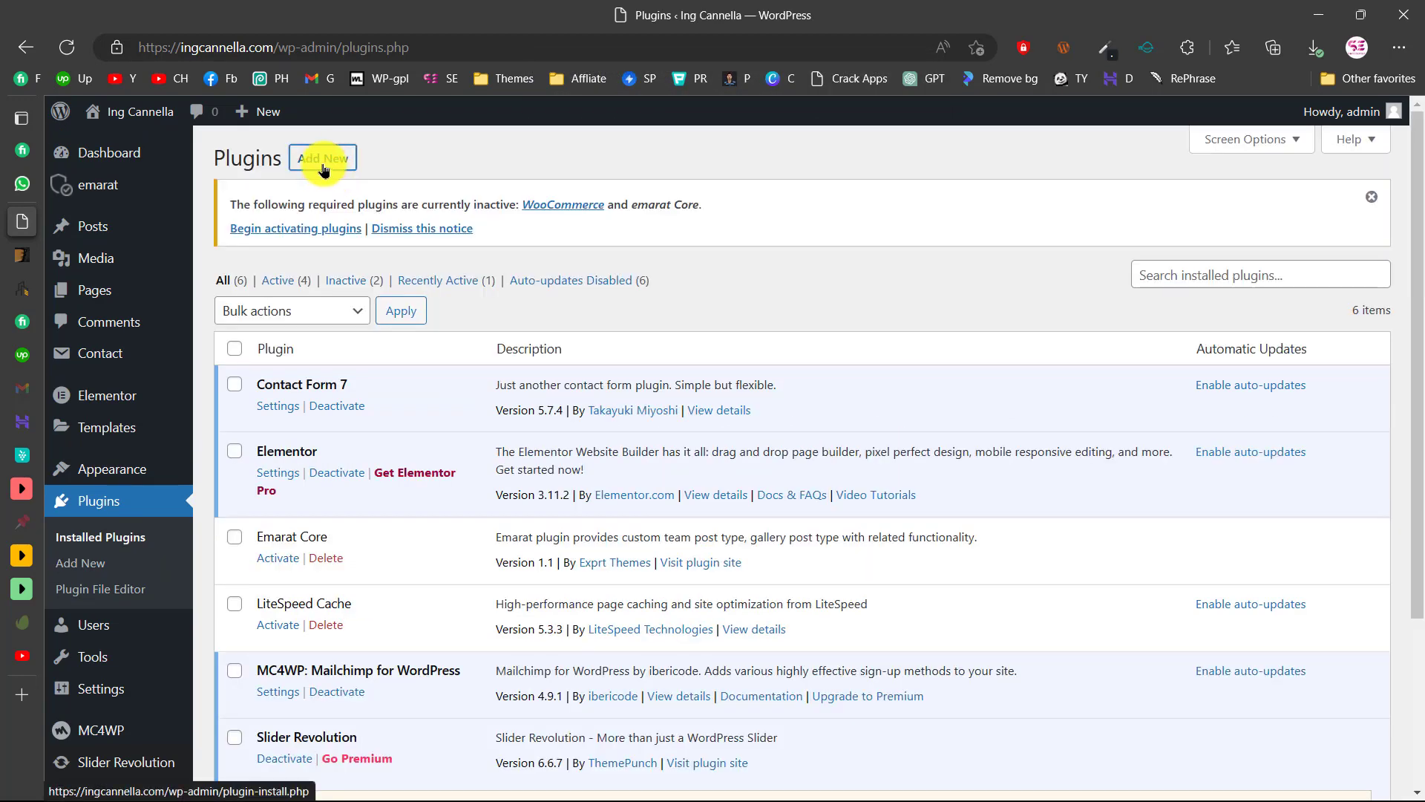
Search Add New for WooCommerce, then install and activate it
left_click(323, 168)
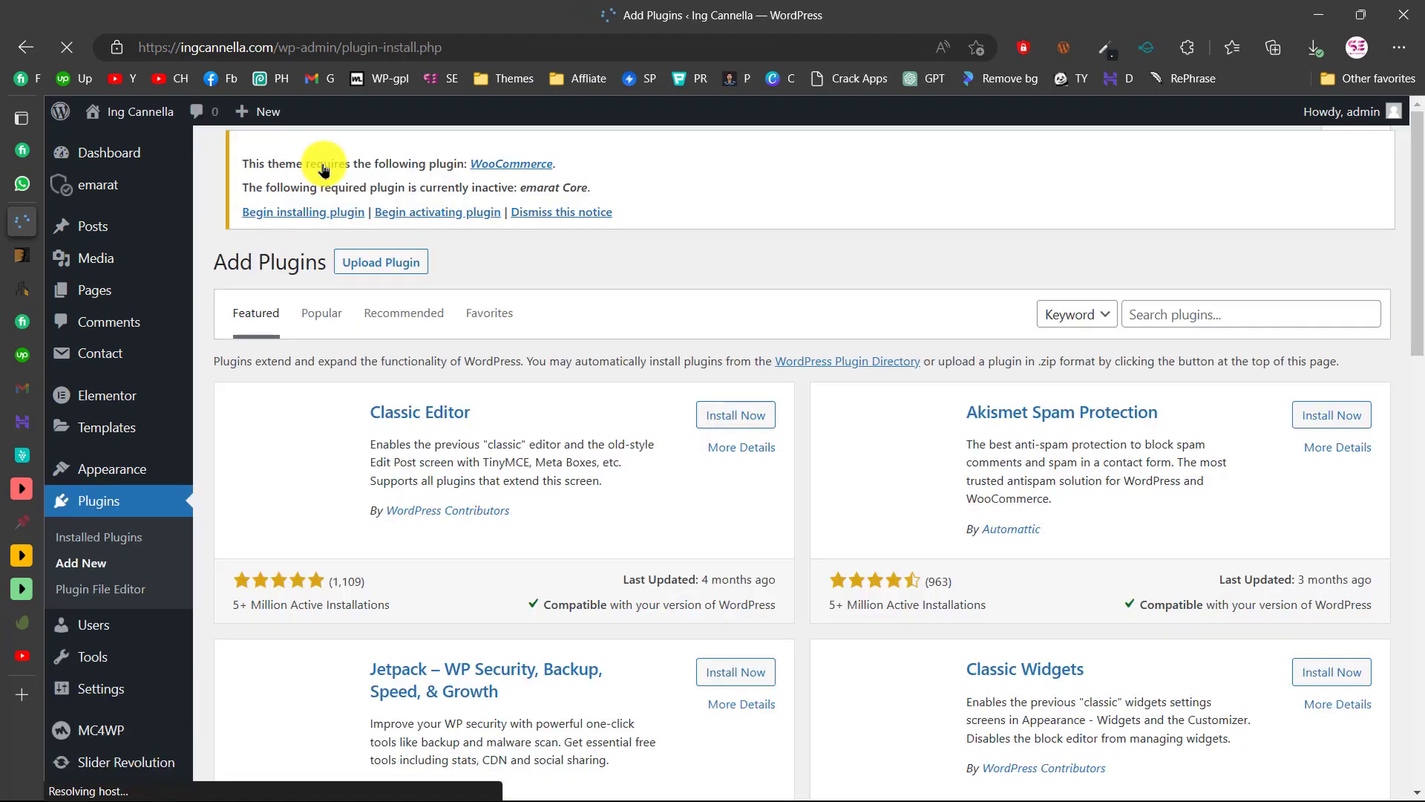
left_click(1151, 301)
type("wpp")
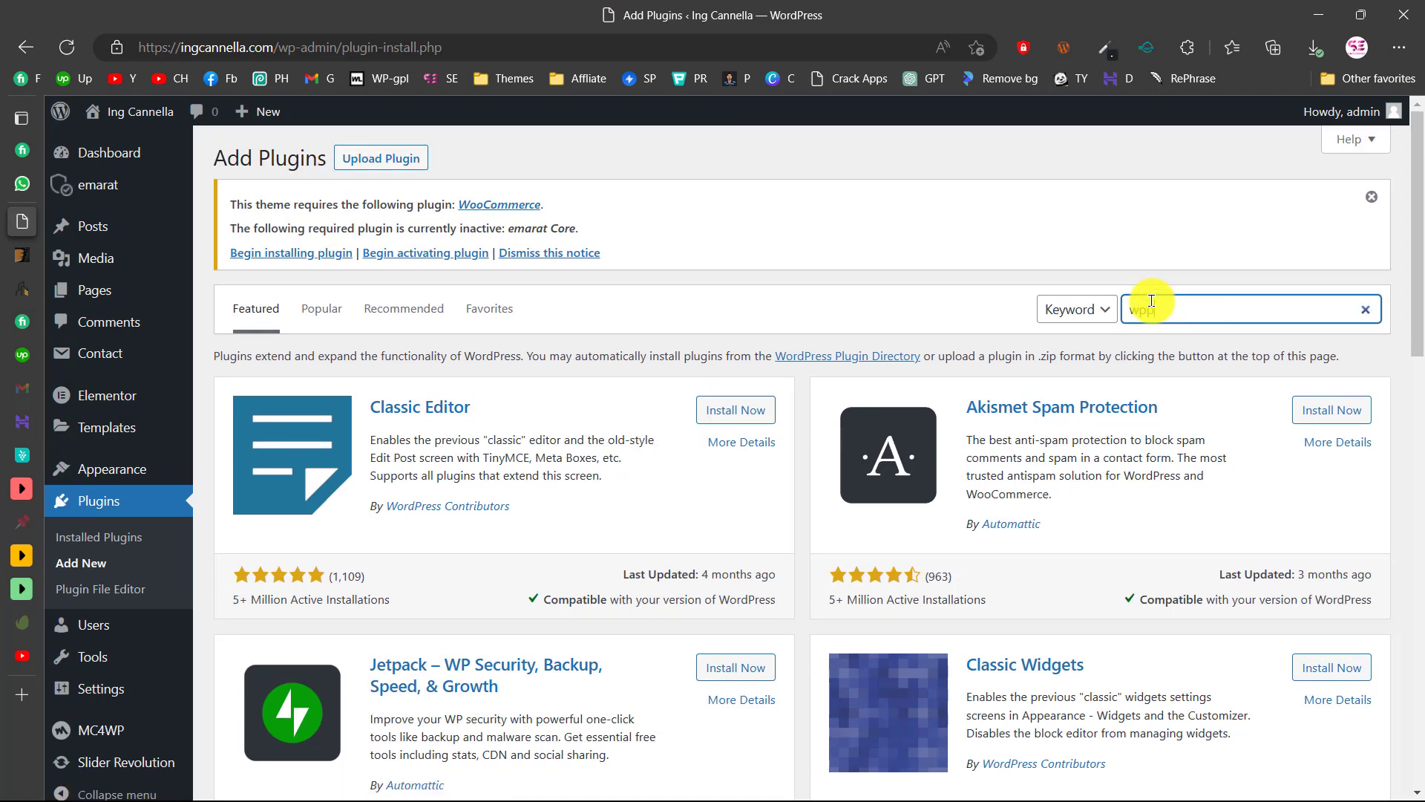
type("ocommerce")
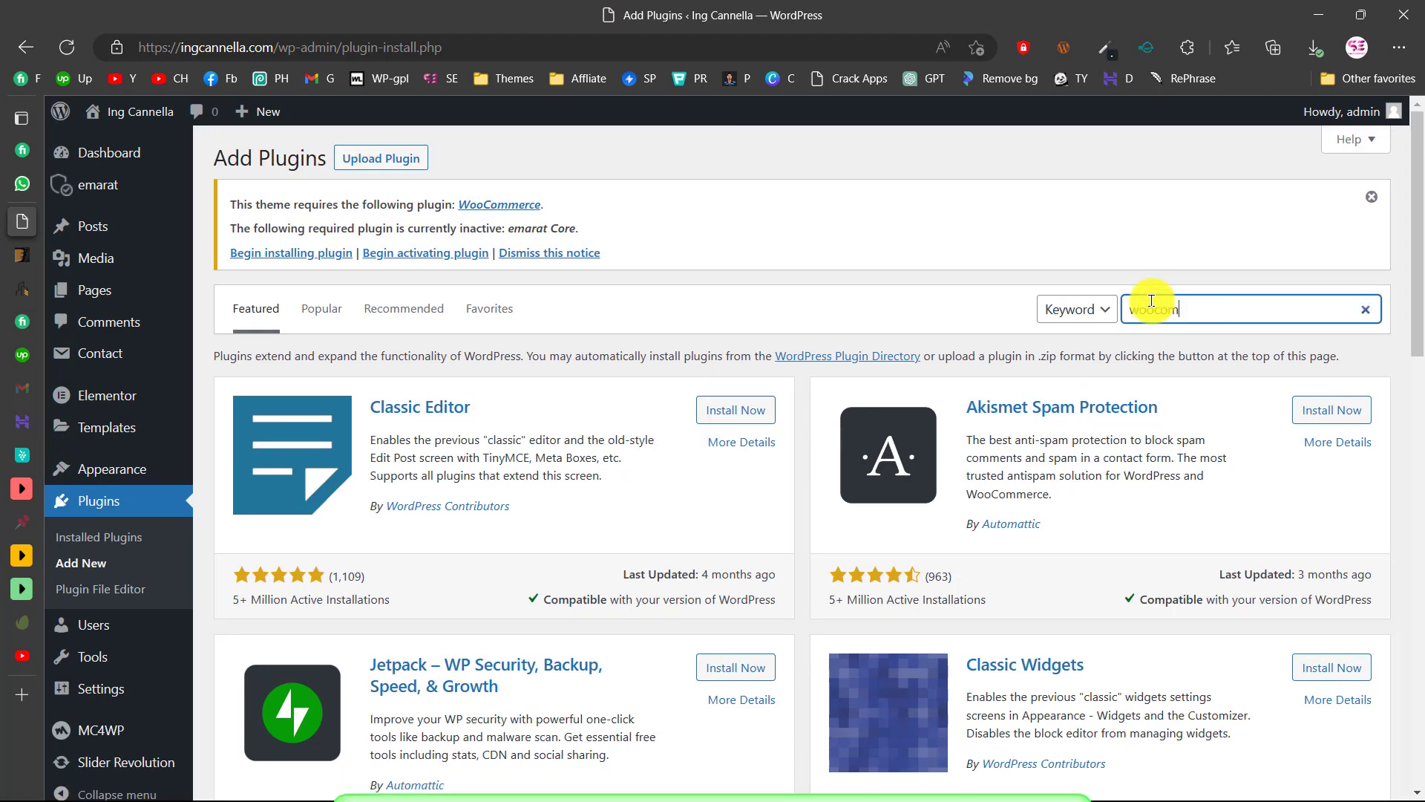
left_click(757, 420)
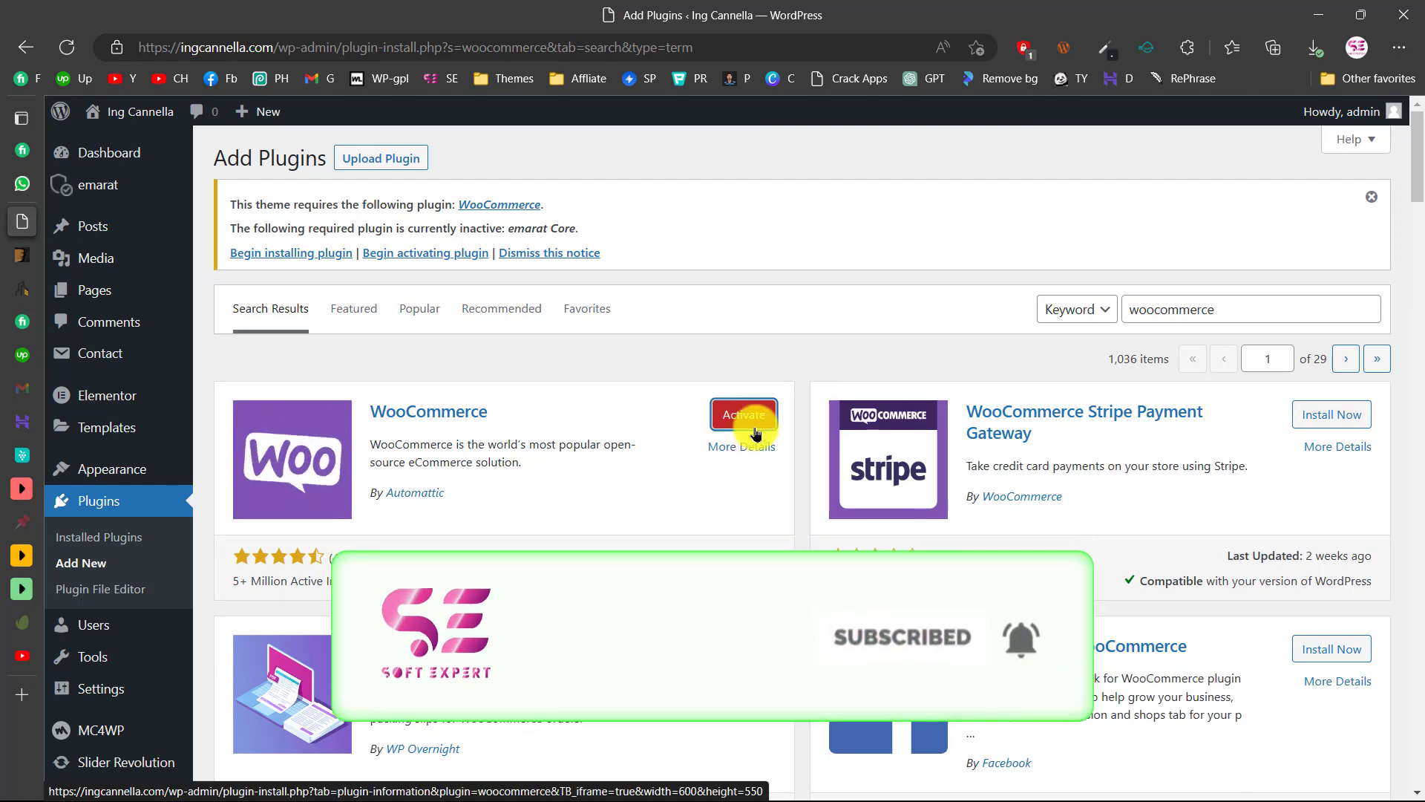
left_click(757, 417)
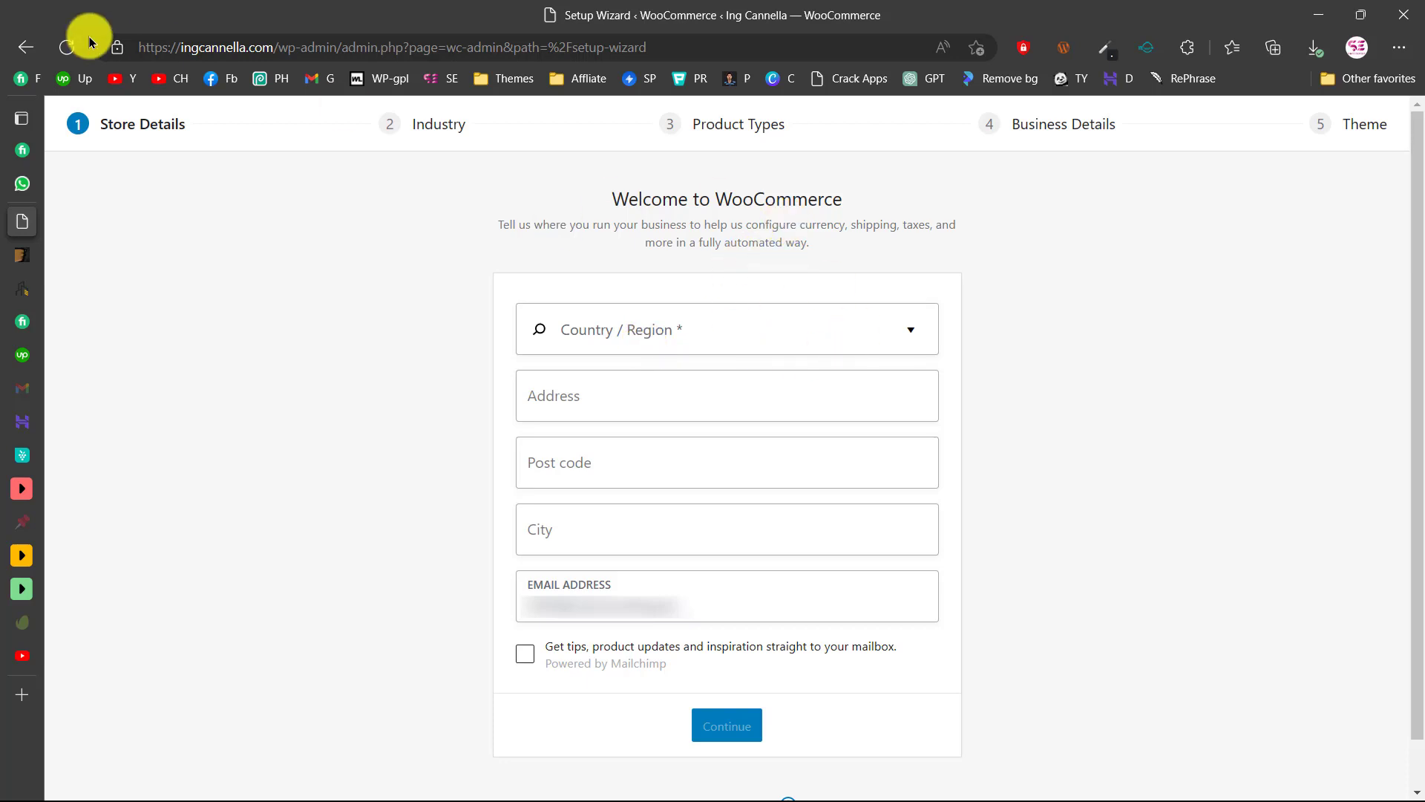
Activate the remaining required plugin, emarat Core
left_click(34, 46)
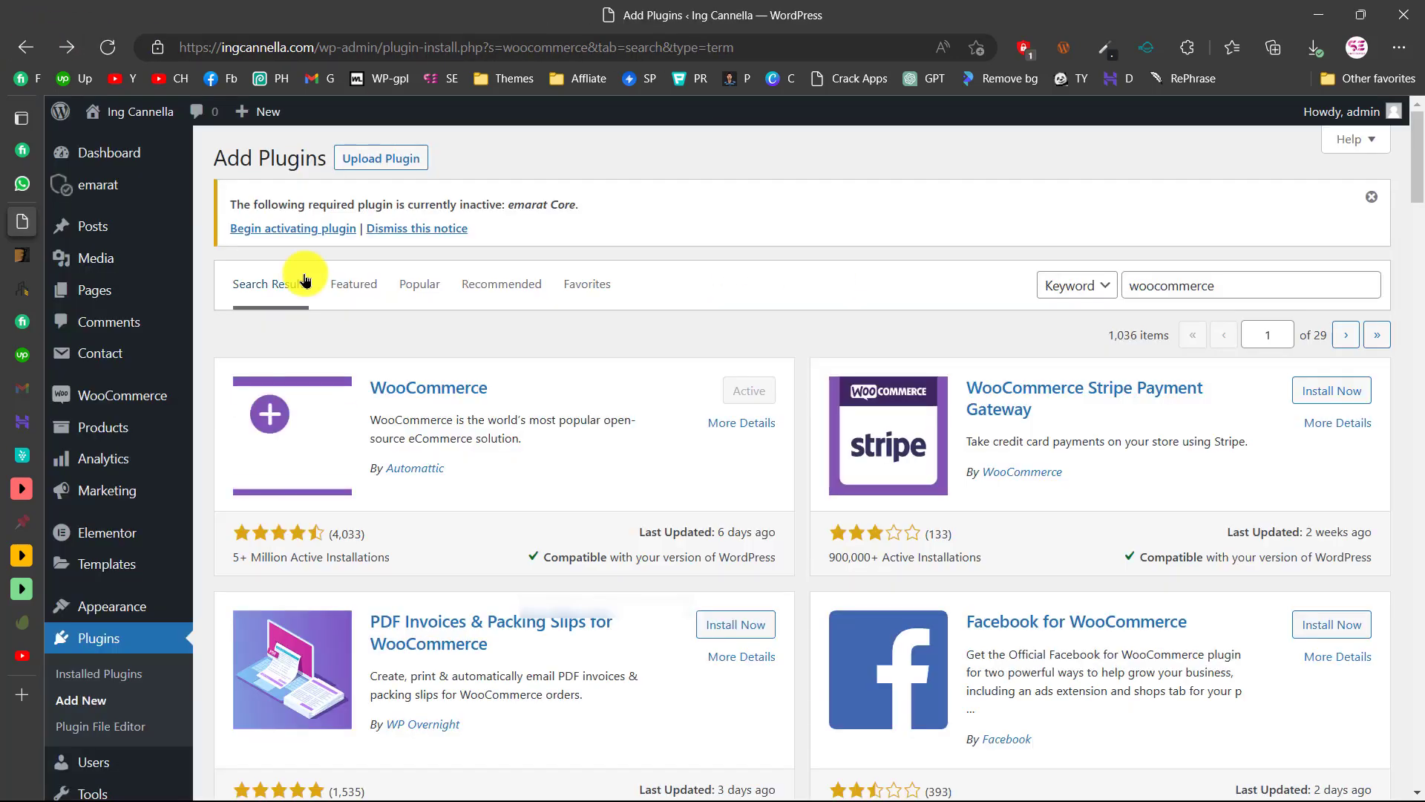
left_click(302, 234)
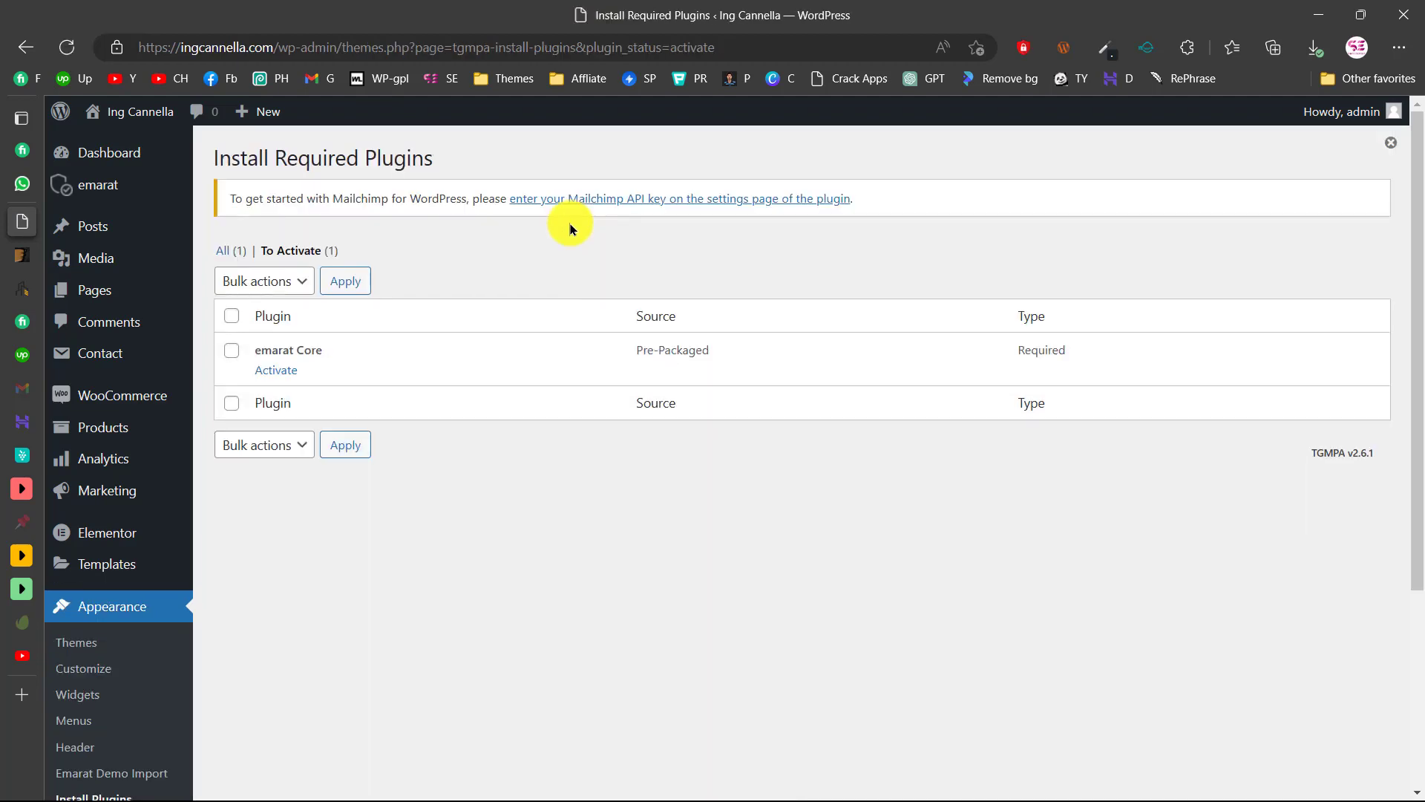
left_click(276, 370)
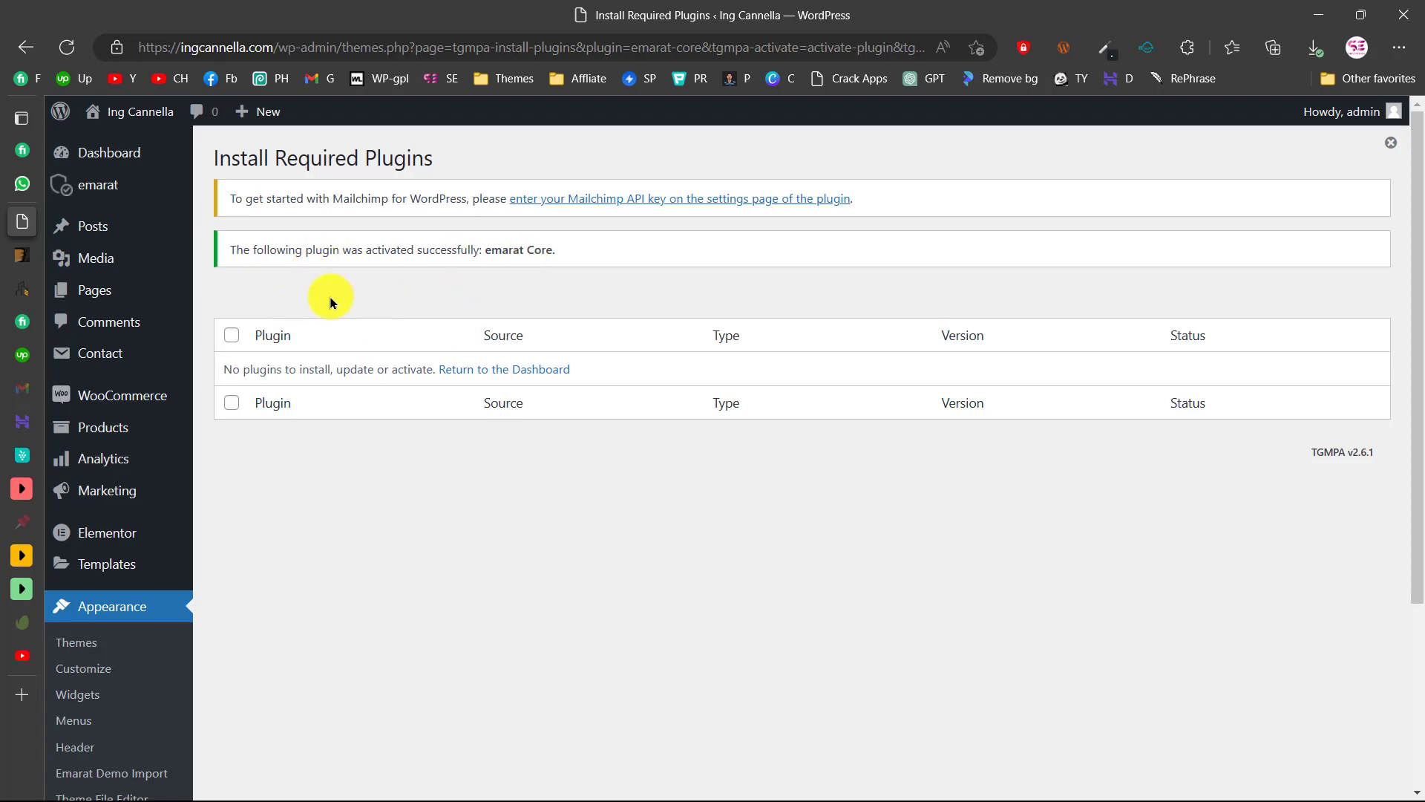
Open the live site in a new tab to check its 'Mindblown' front page, then return to admin
right_click(144, 111)
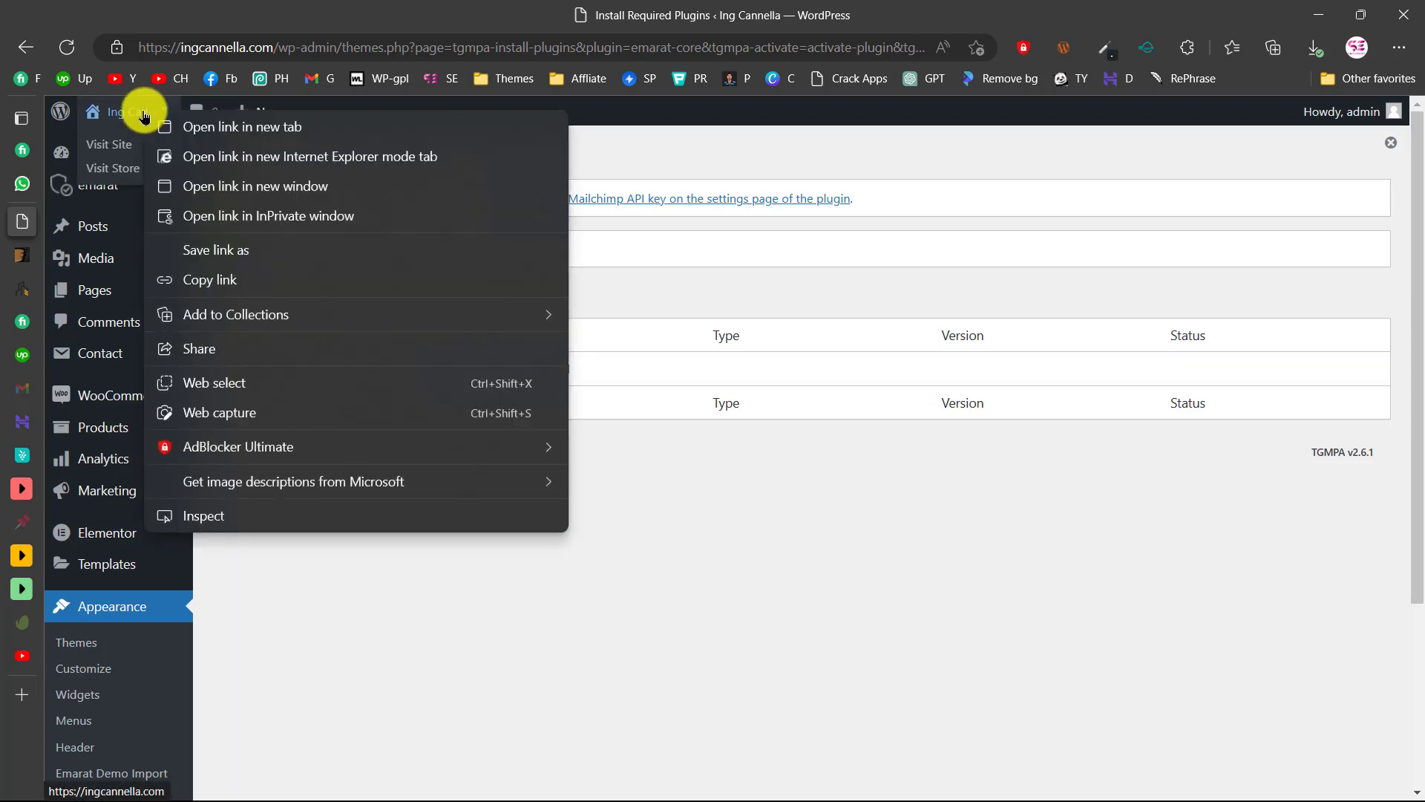
left_click(185, 127)
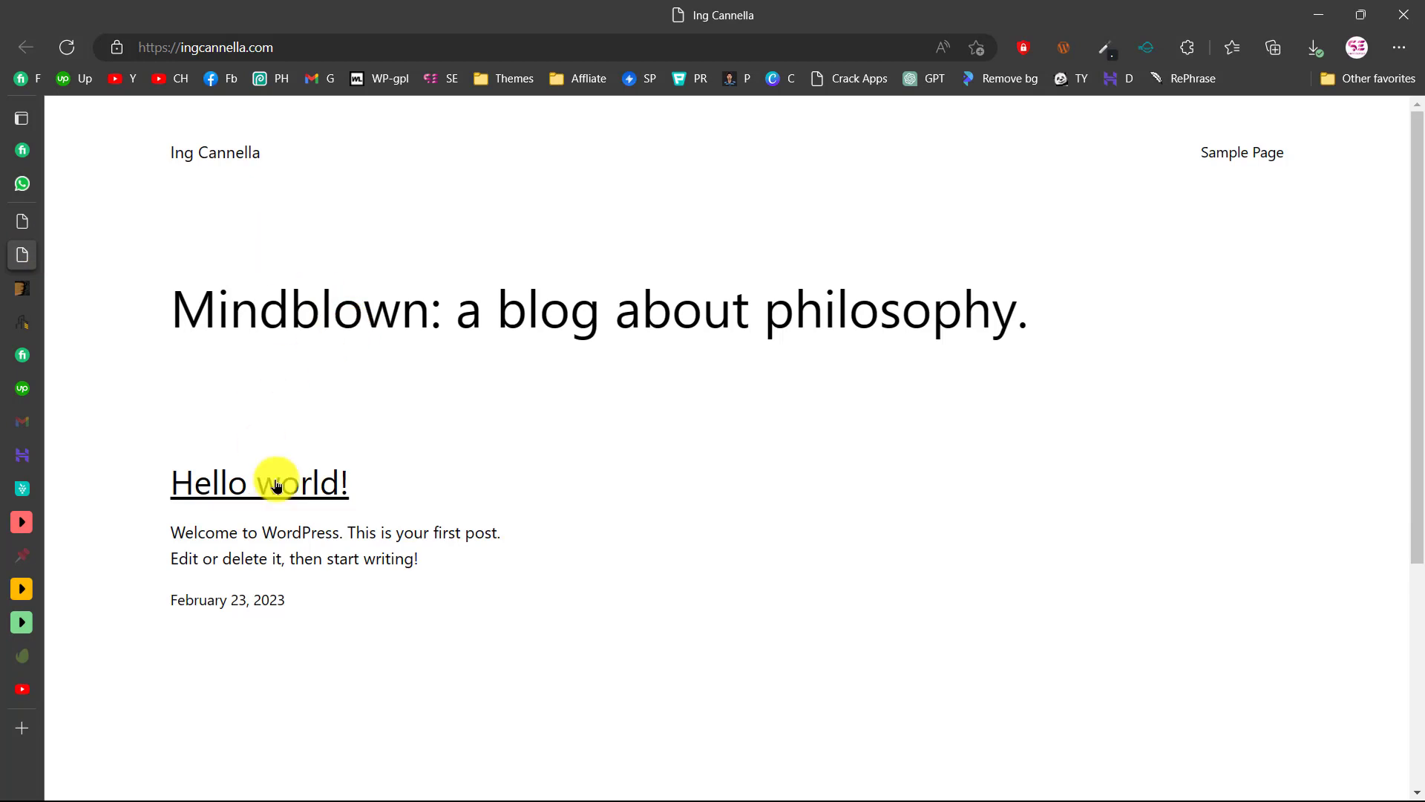
scroll(376, 532, "down", 5)
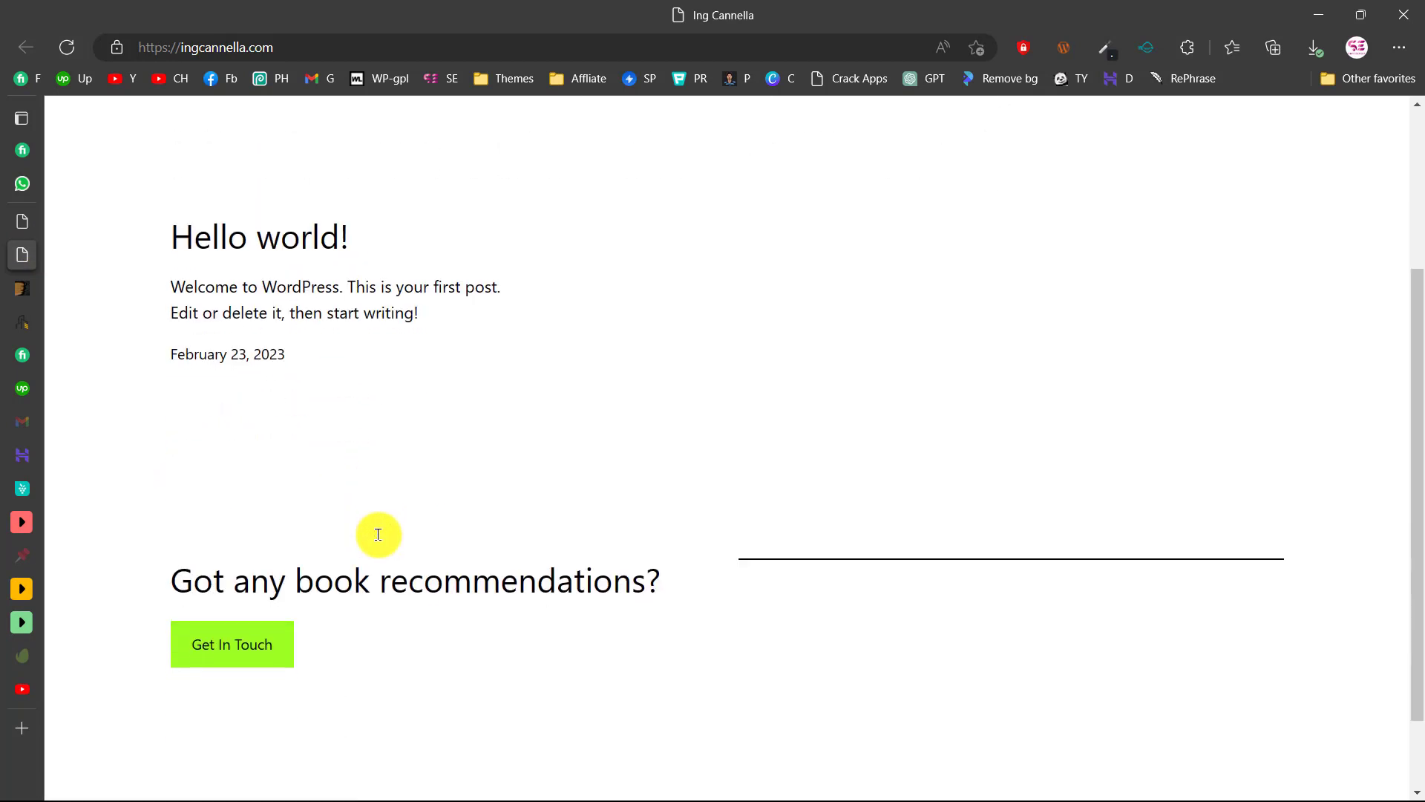
scroll(378, 534, "up", 5)
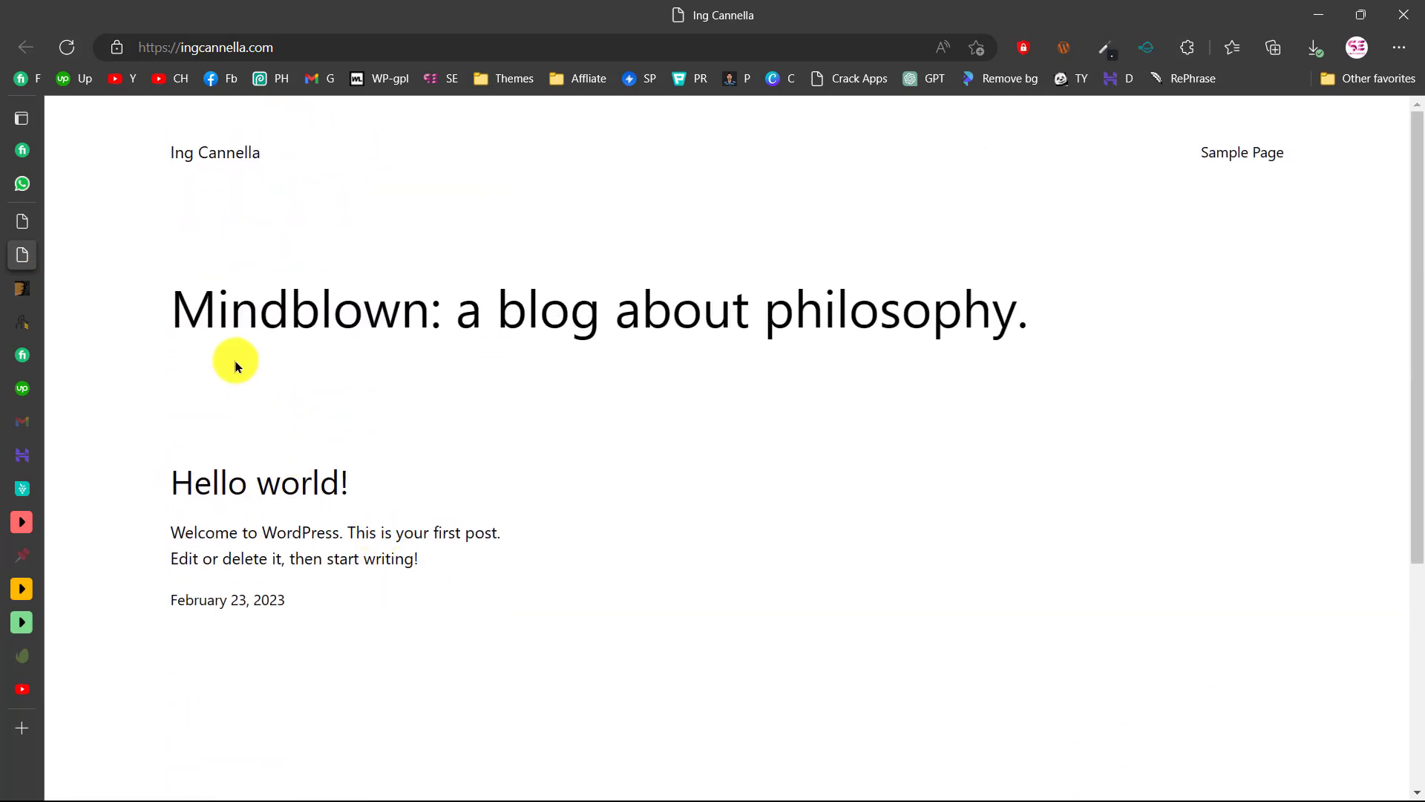
left_click(29, 230)
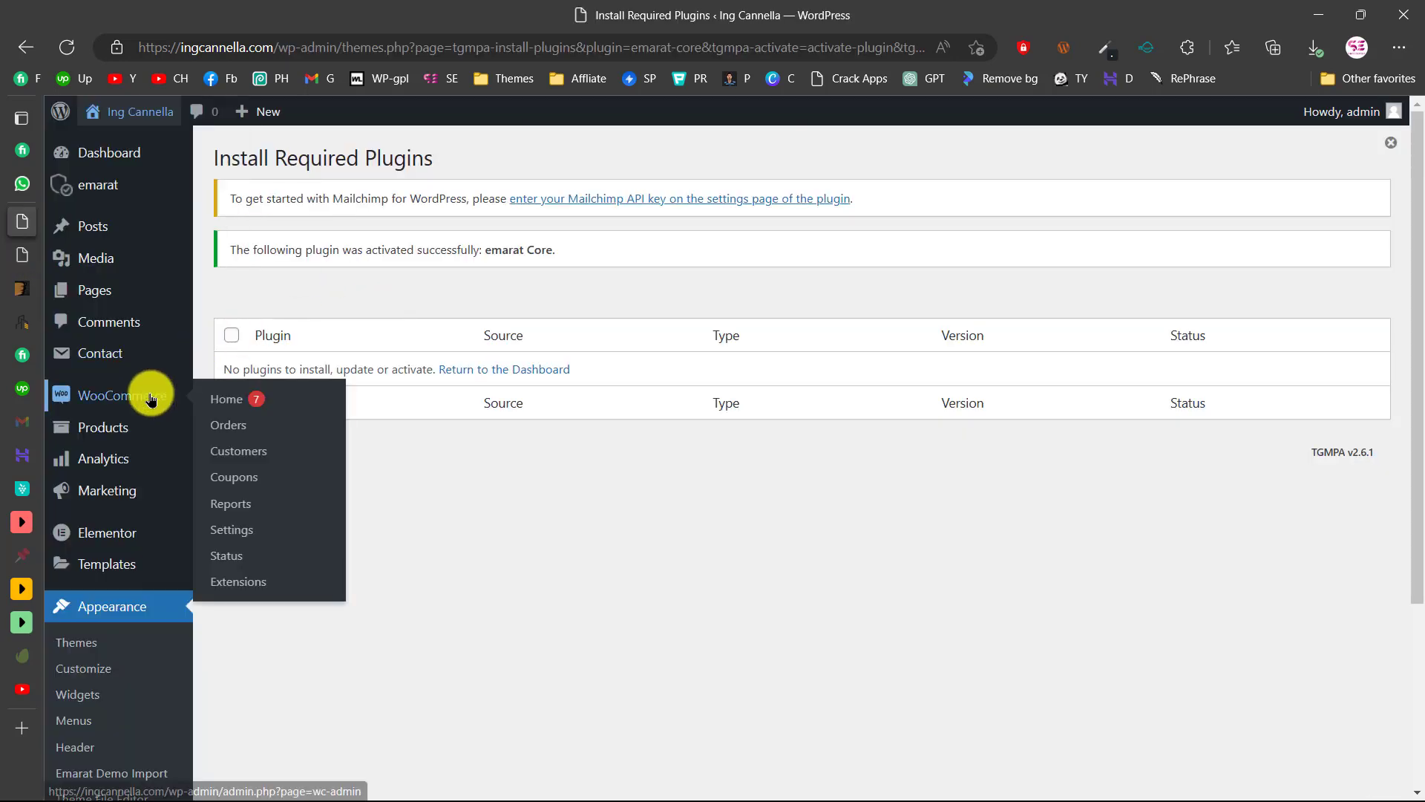
scroll(149, 391, "down", 3)
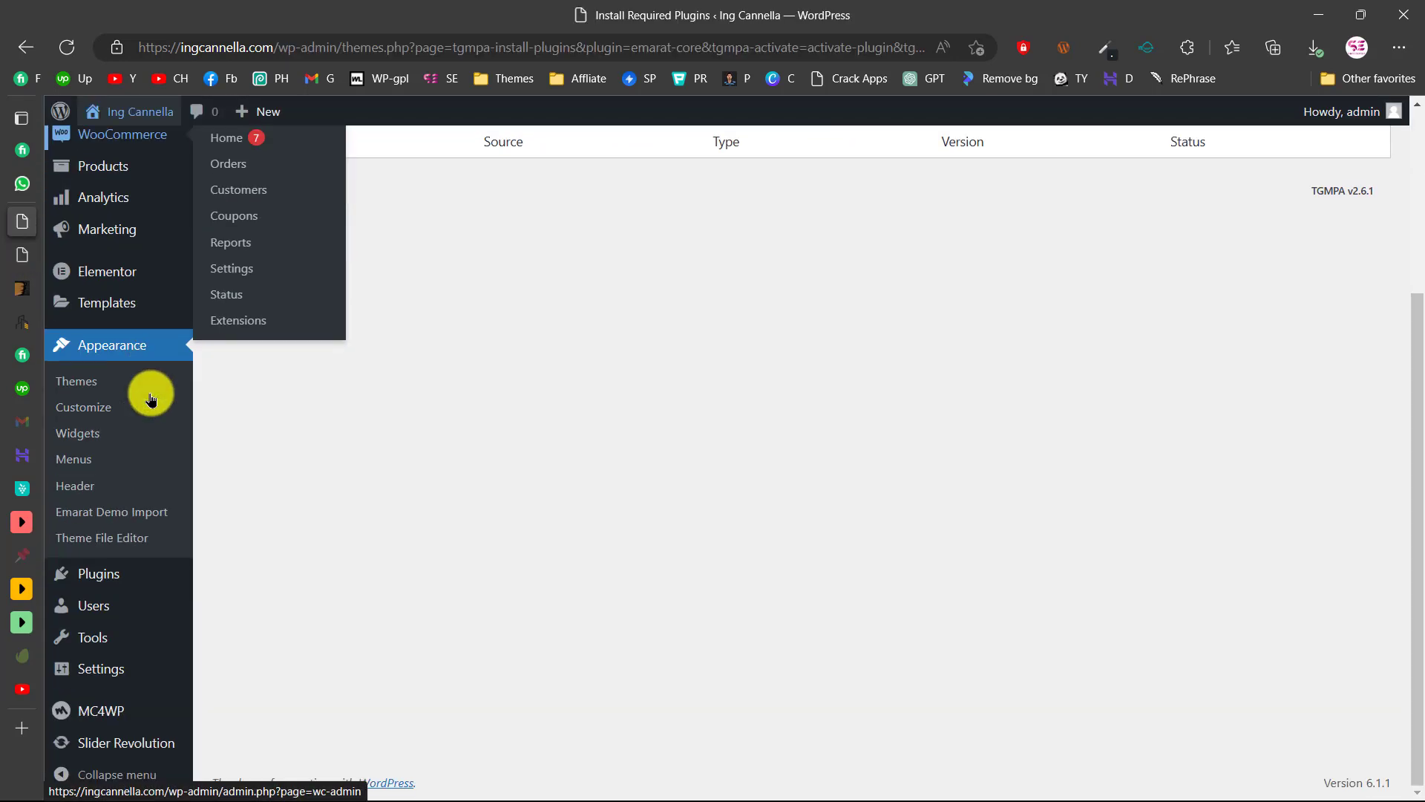
Run the Emarat Demo Import wizard past Start and the child theme step, reviewing Advanced options
left_click(161, 517)
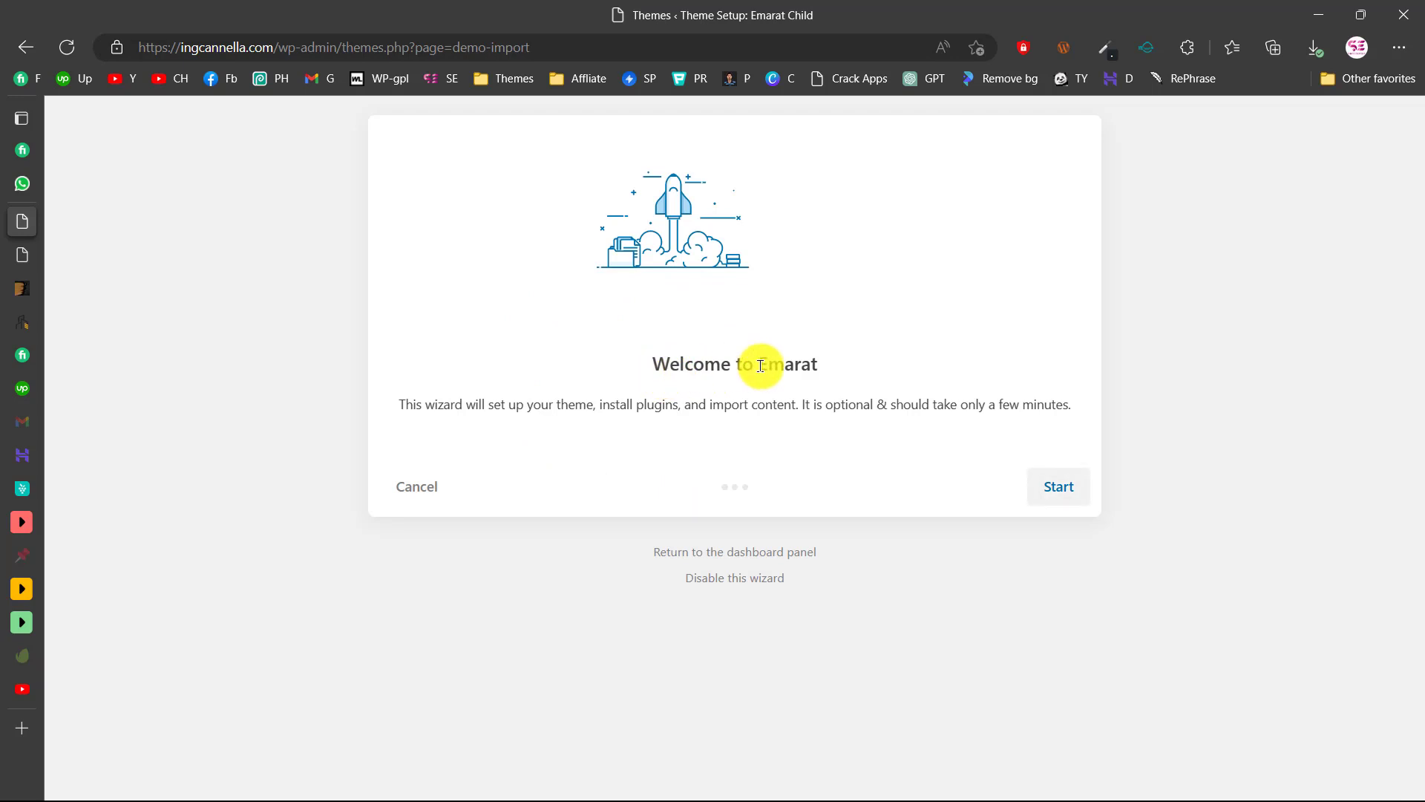
left_click(1059, 486)
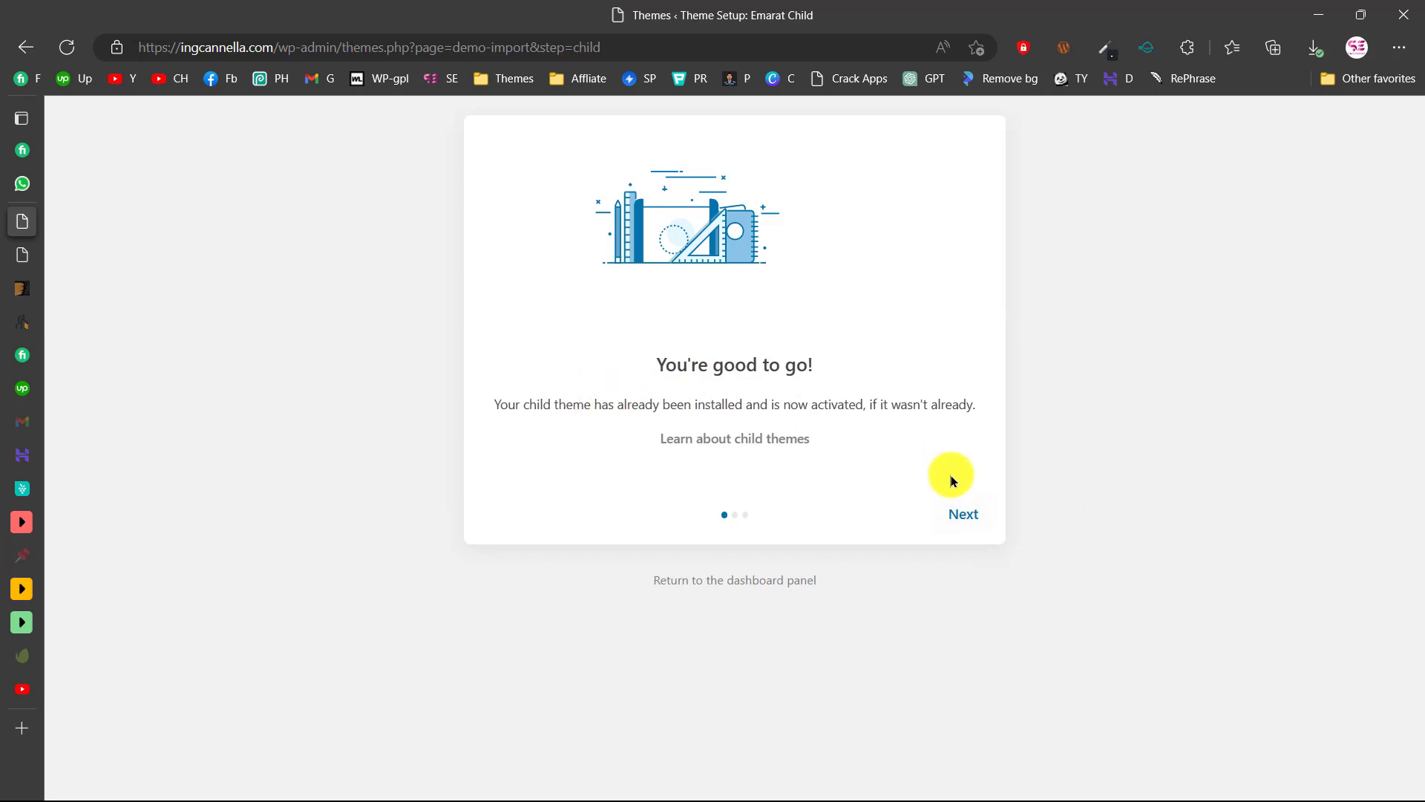
left_click(960, 516)
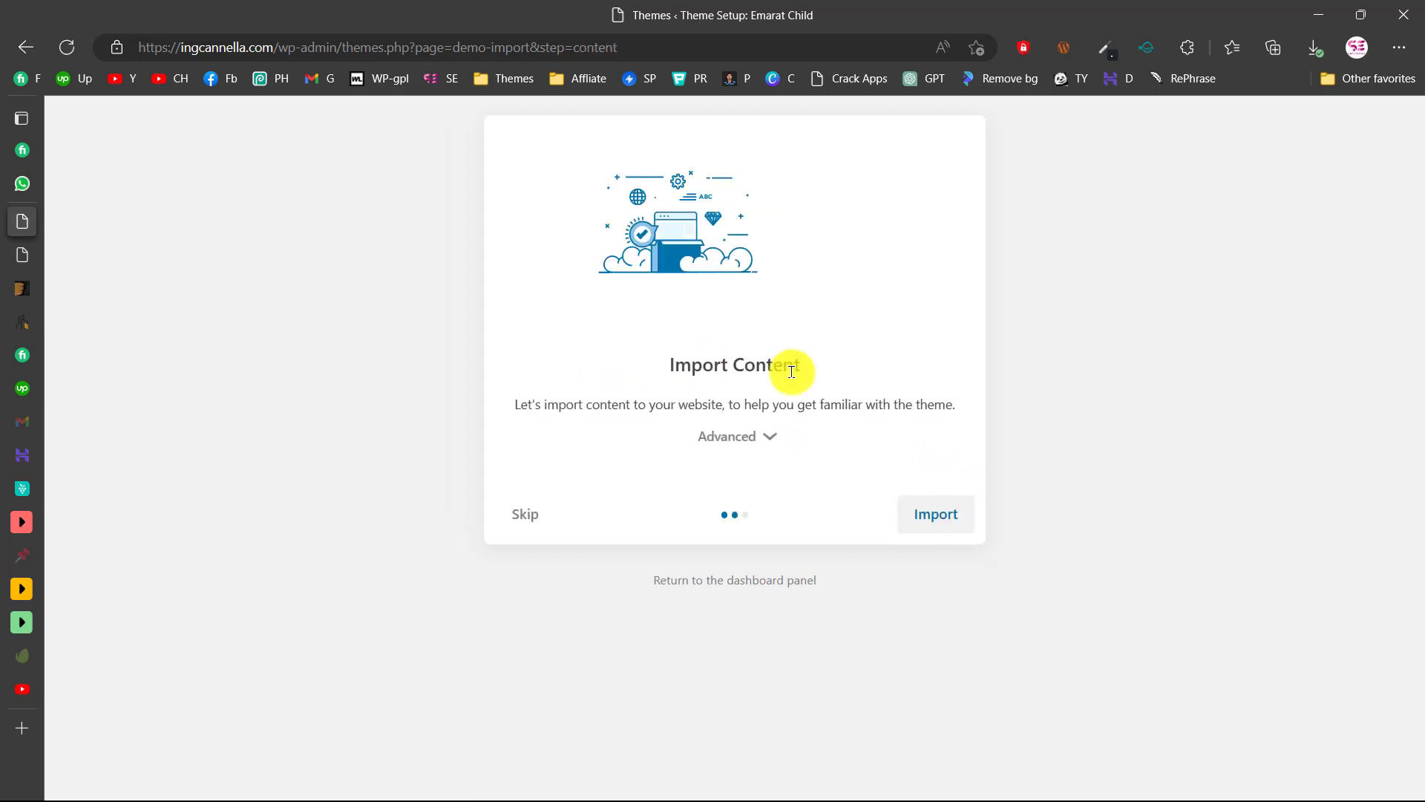
left_click(769, 443)
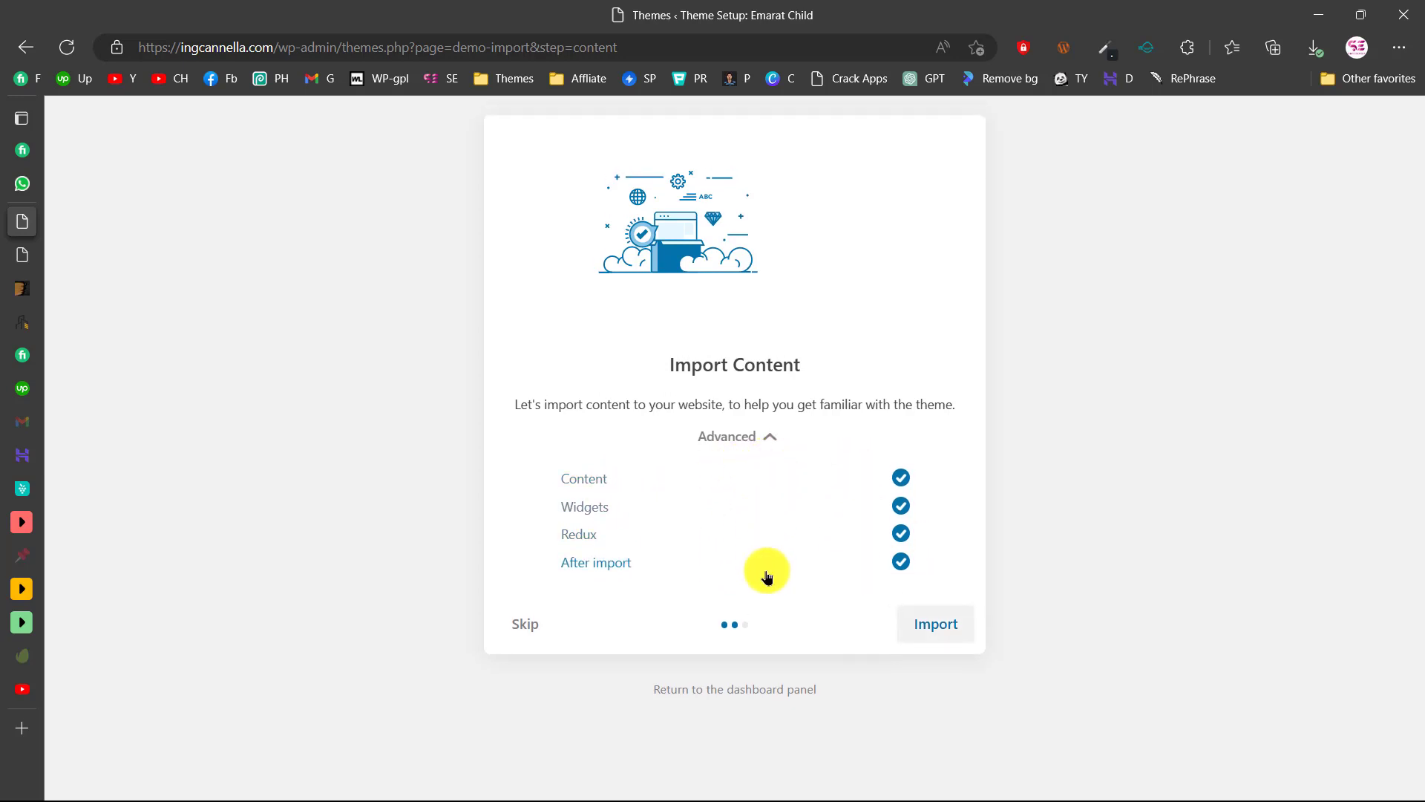
left_click(749, 441)
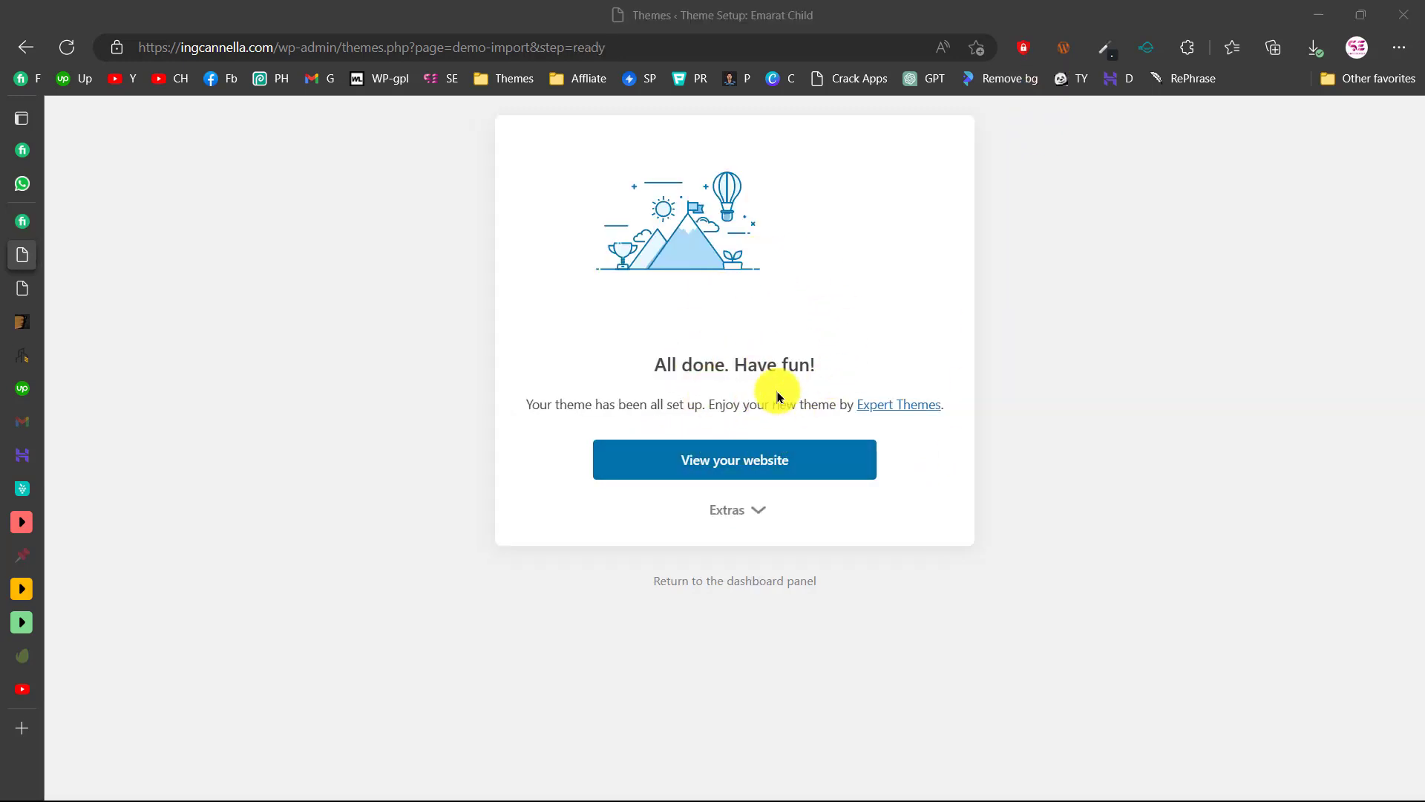
View the new Emarat homepage from the All done screen and scroll through its sections
left_click(32, 296)
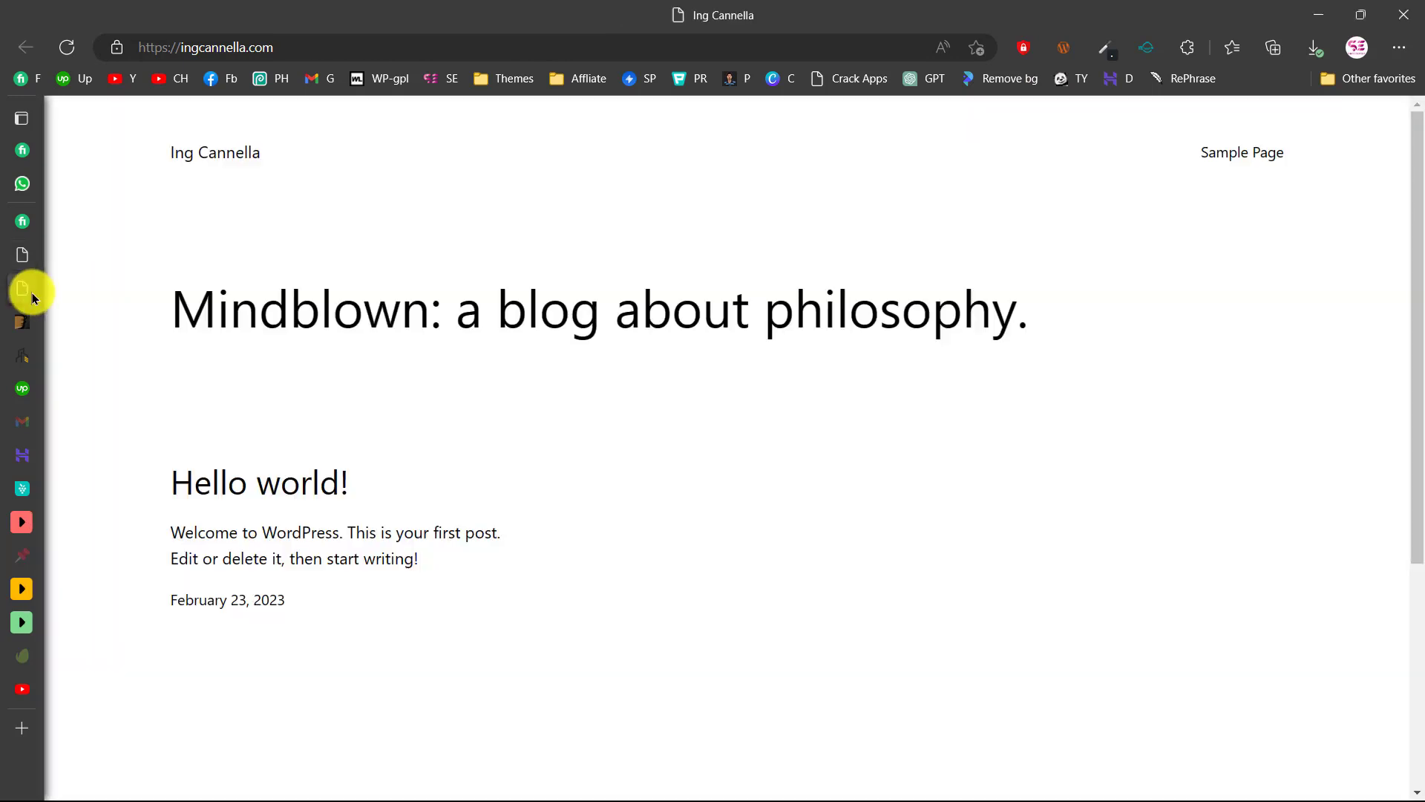
left_click(14, 256)
left_click(627, 460)
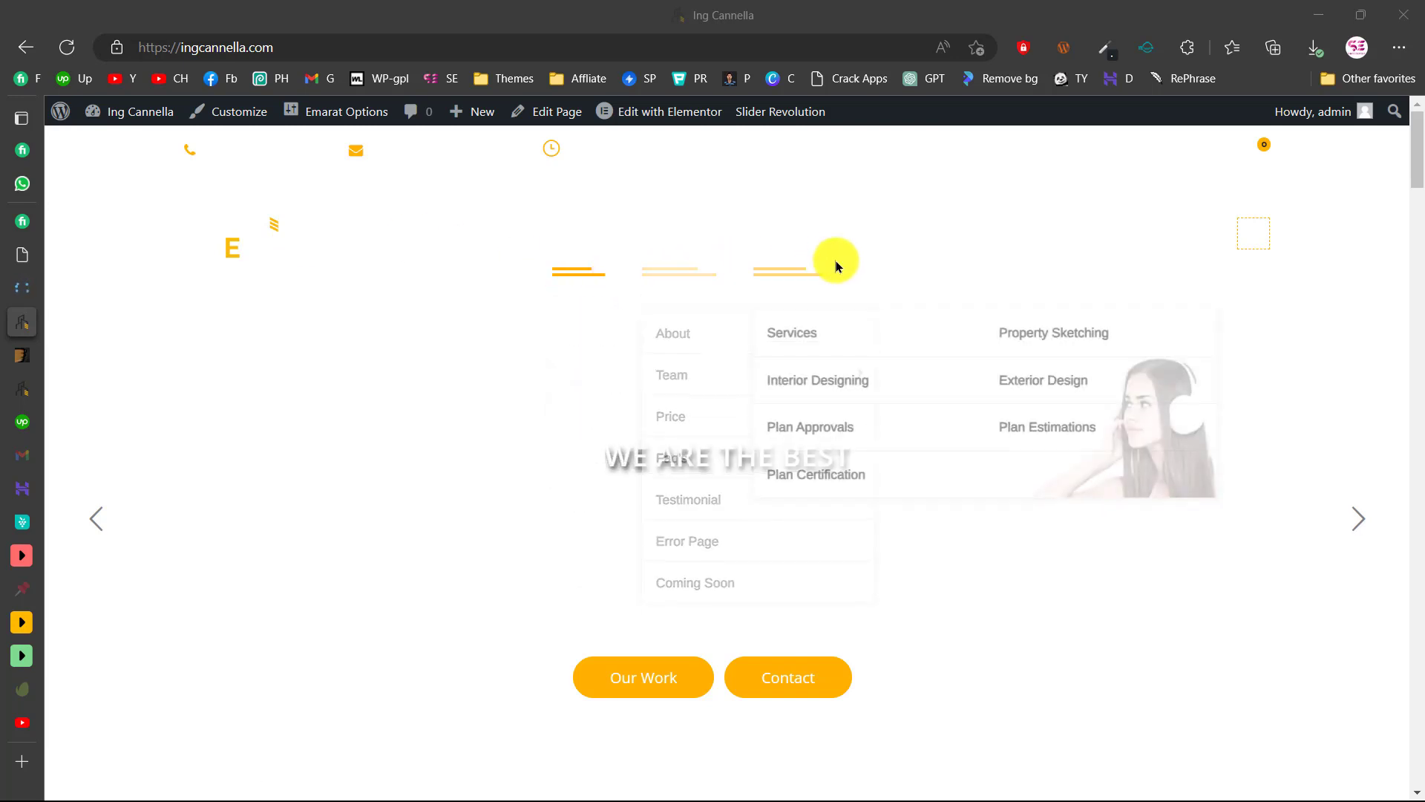
scroll(873, 573, "down", 10)
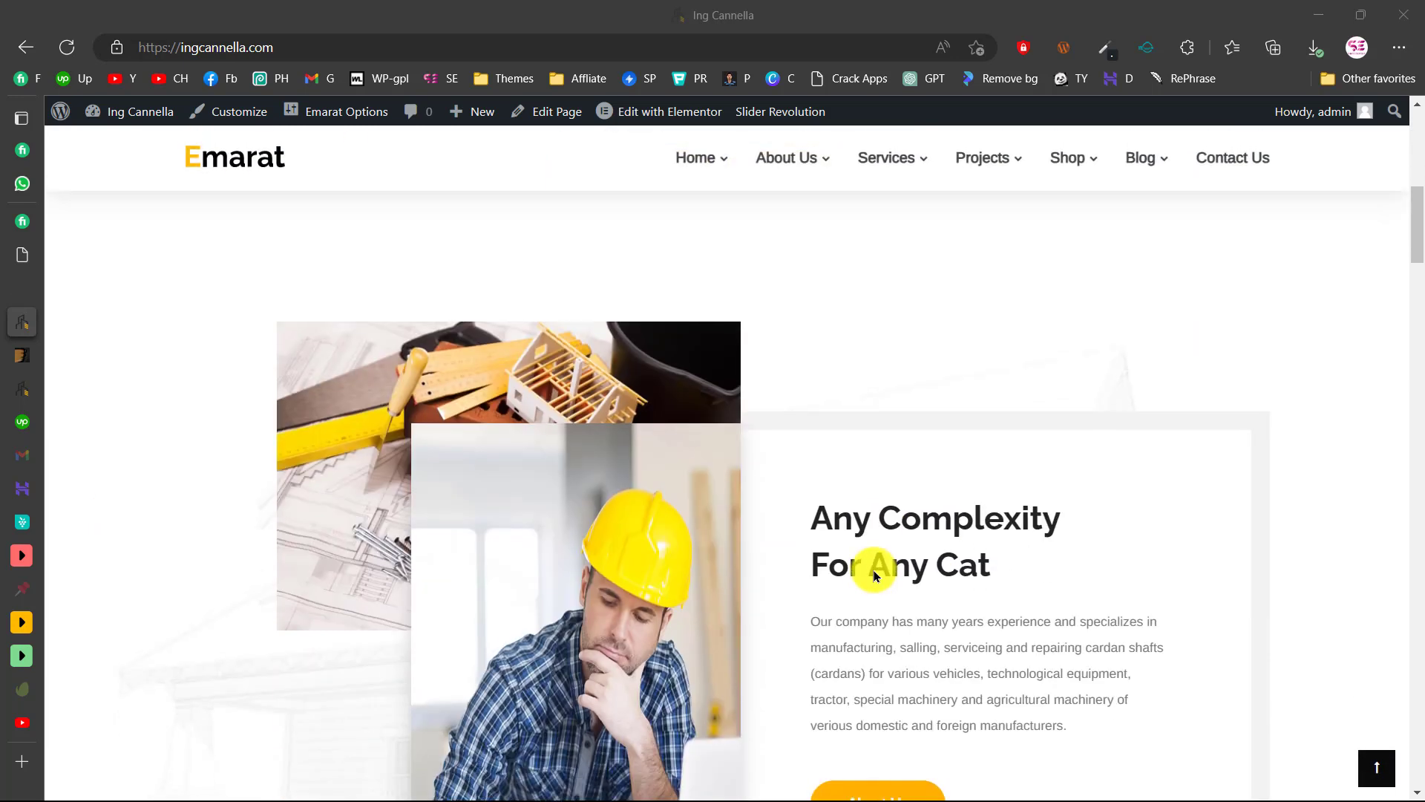
scroll(633, 546, "down", 12)
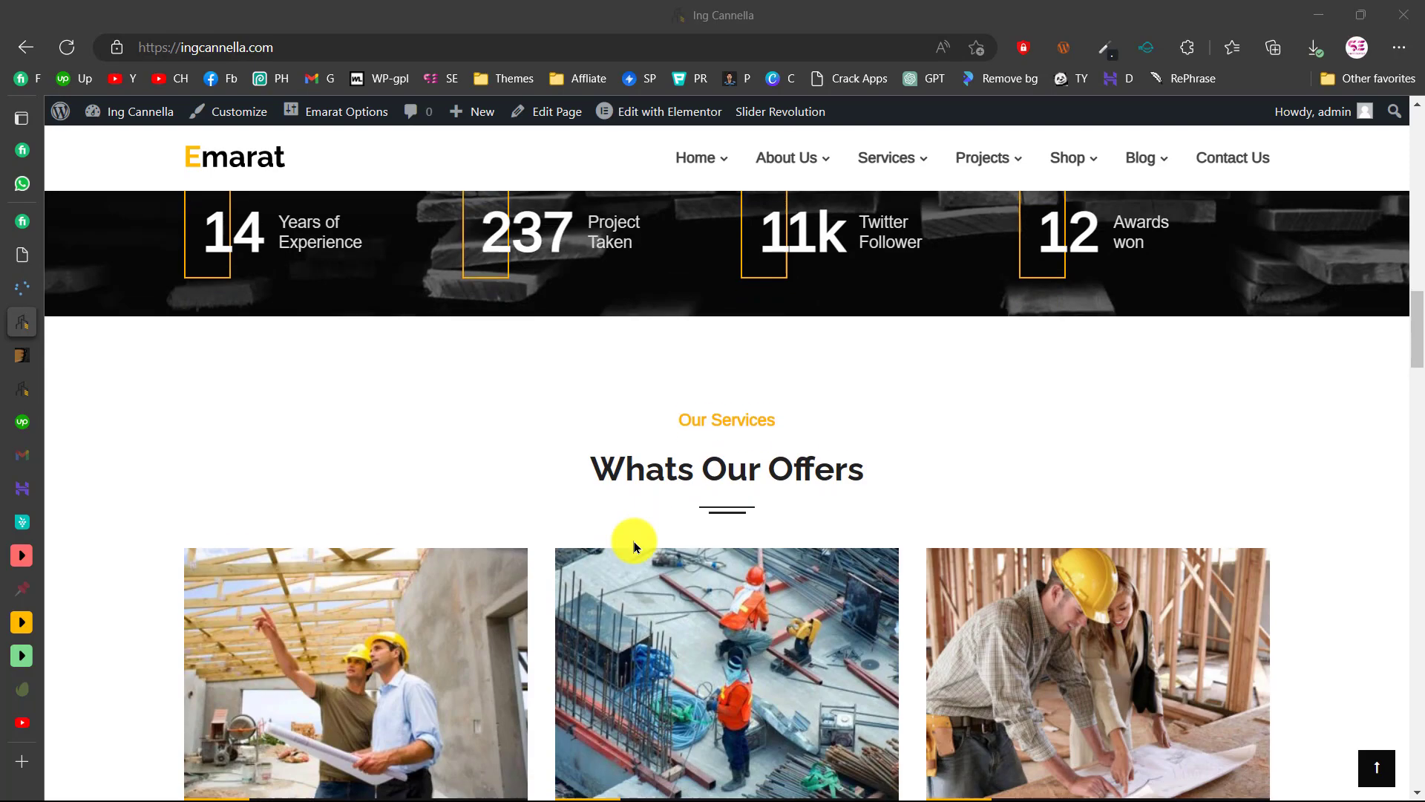
scroll(635, 547, "down", 10)
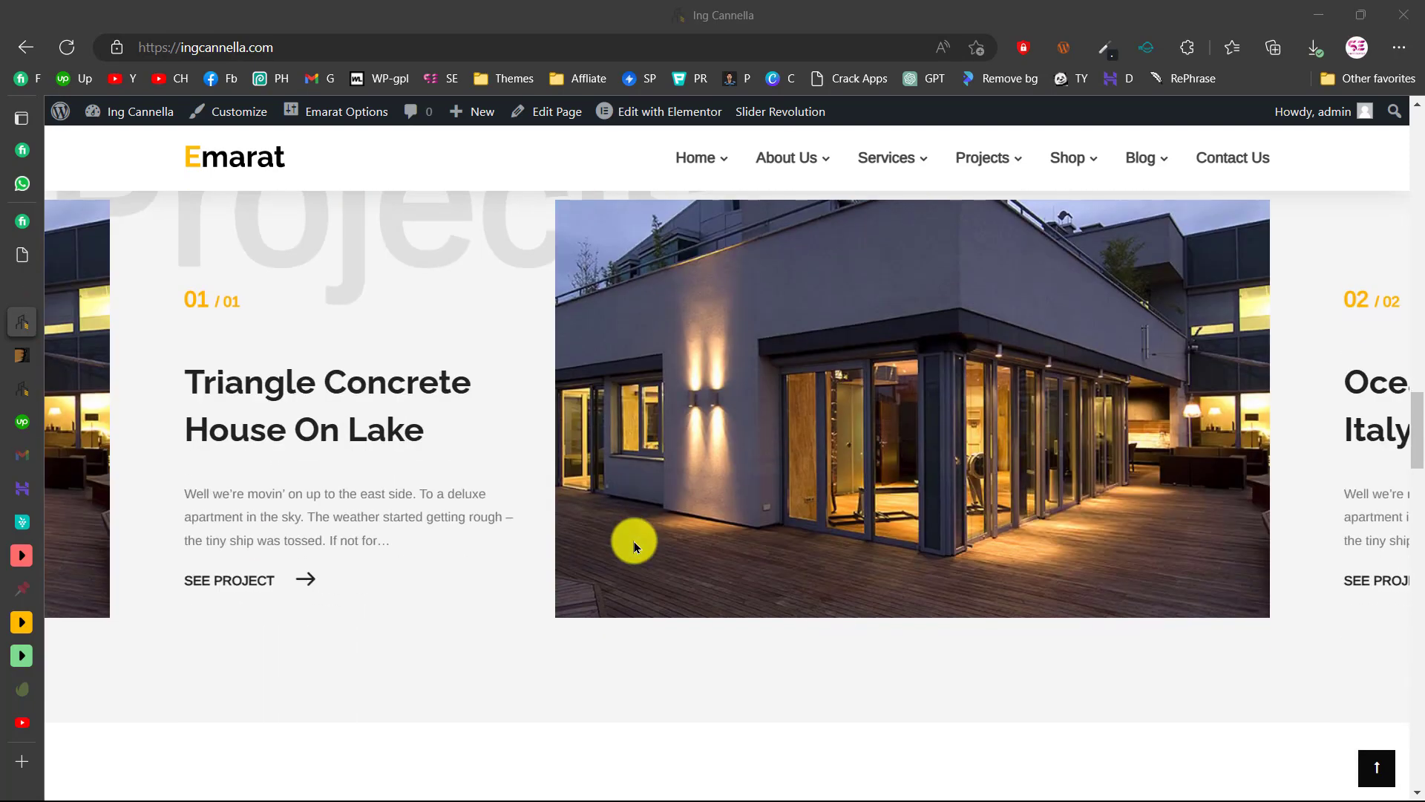
scroll(634, 547, "down", 10)
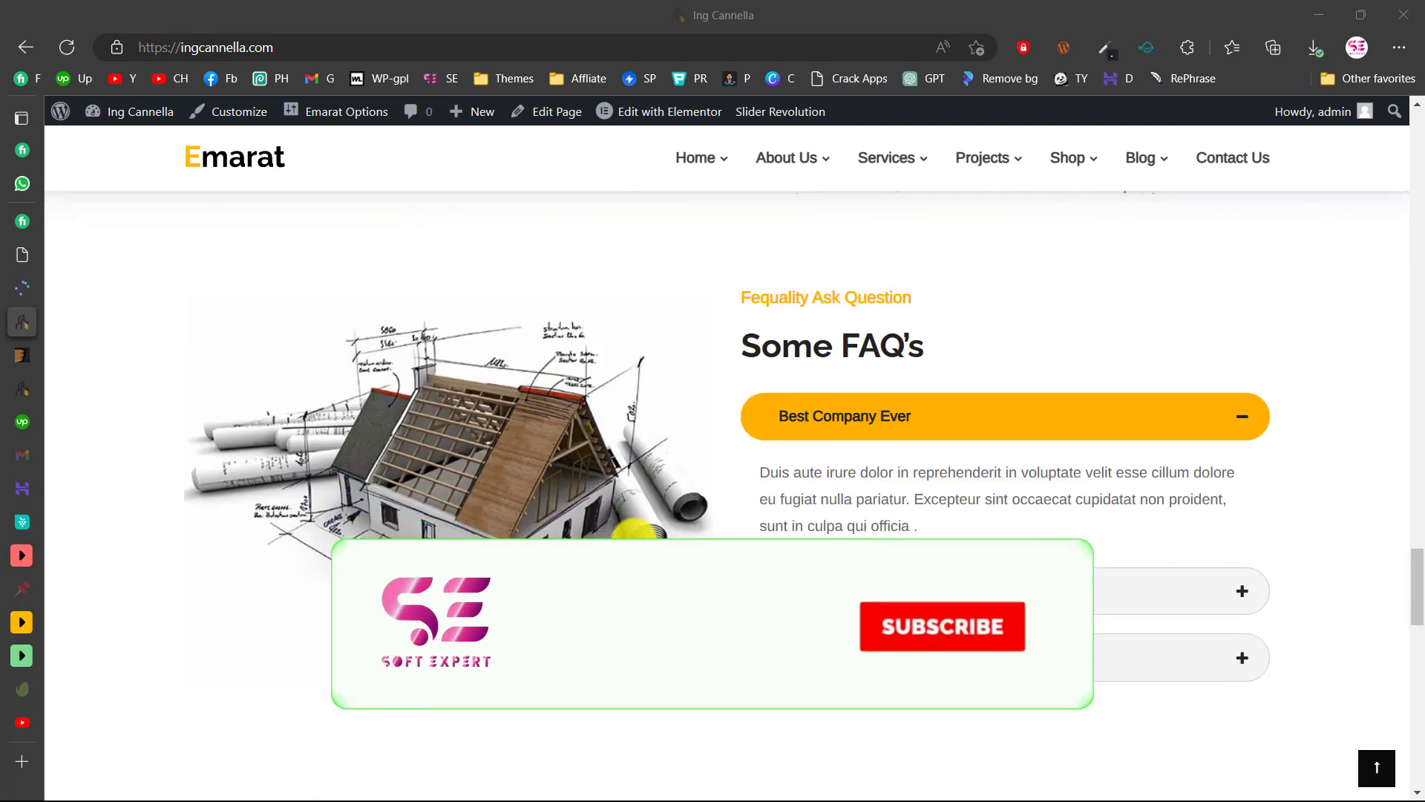
scroll(634, 535, "down", 13)
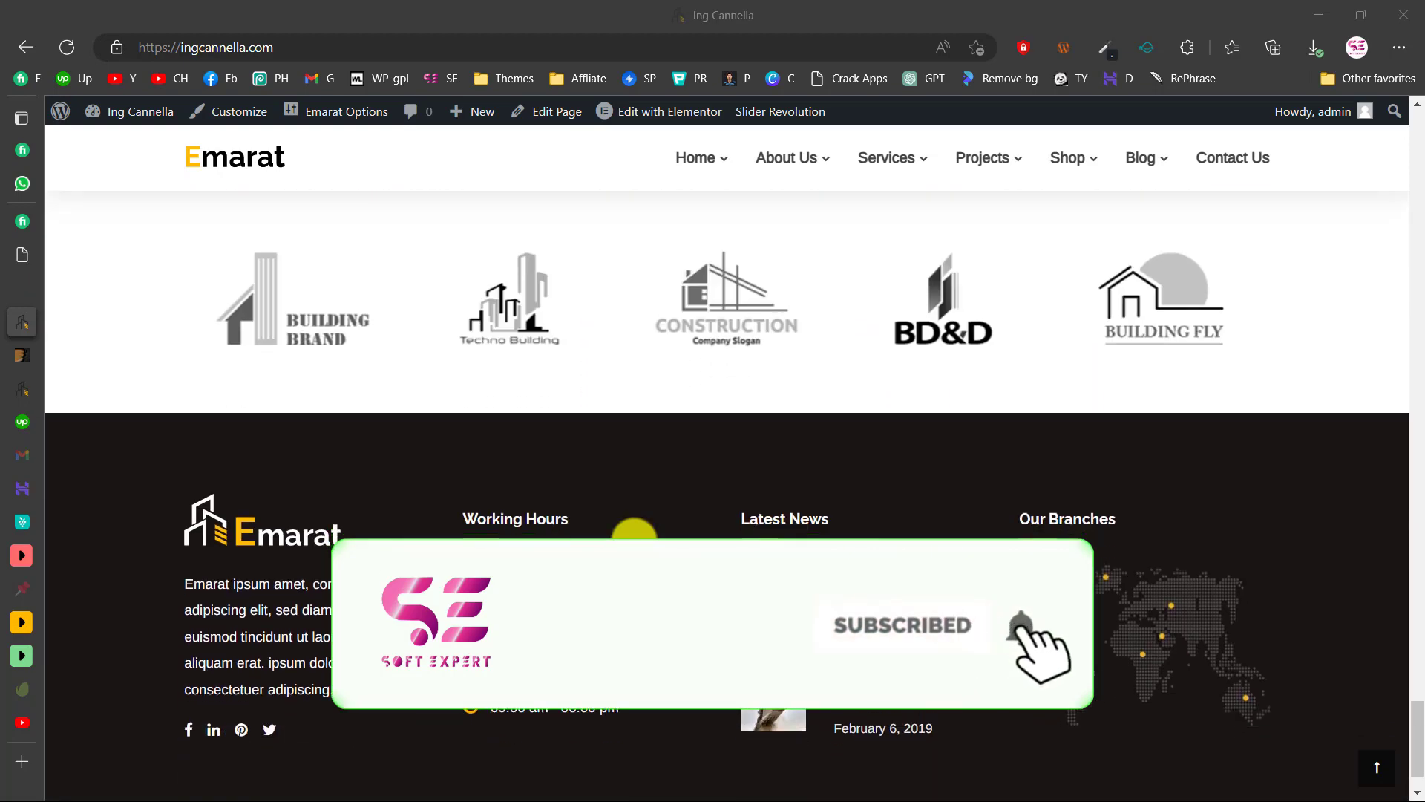
scroll(634, 541, "up", 5)
scroll(632, 538, "up", 20)
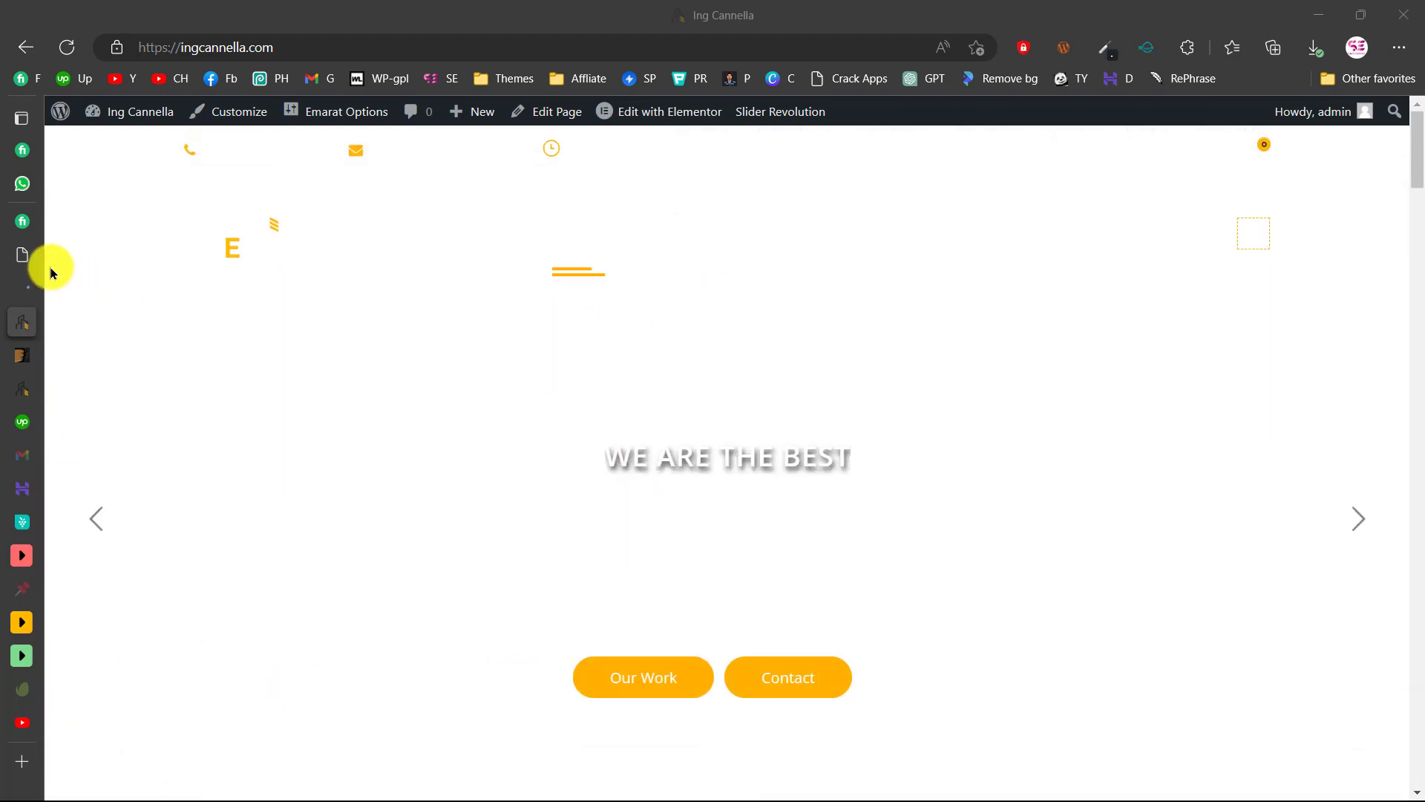
Open Slider Revolution, dismiss the welcome and news panels, and start a Manual Import
left_click(23, 256)
mouse_move(114, 738)
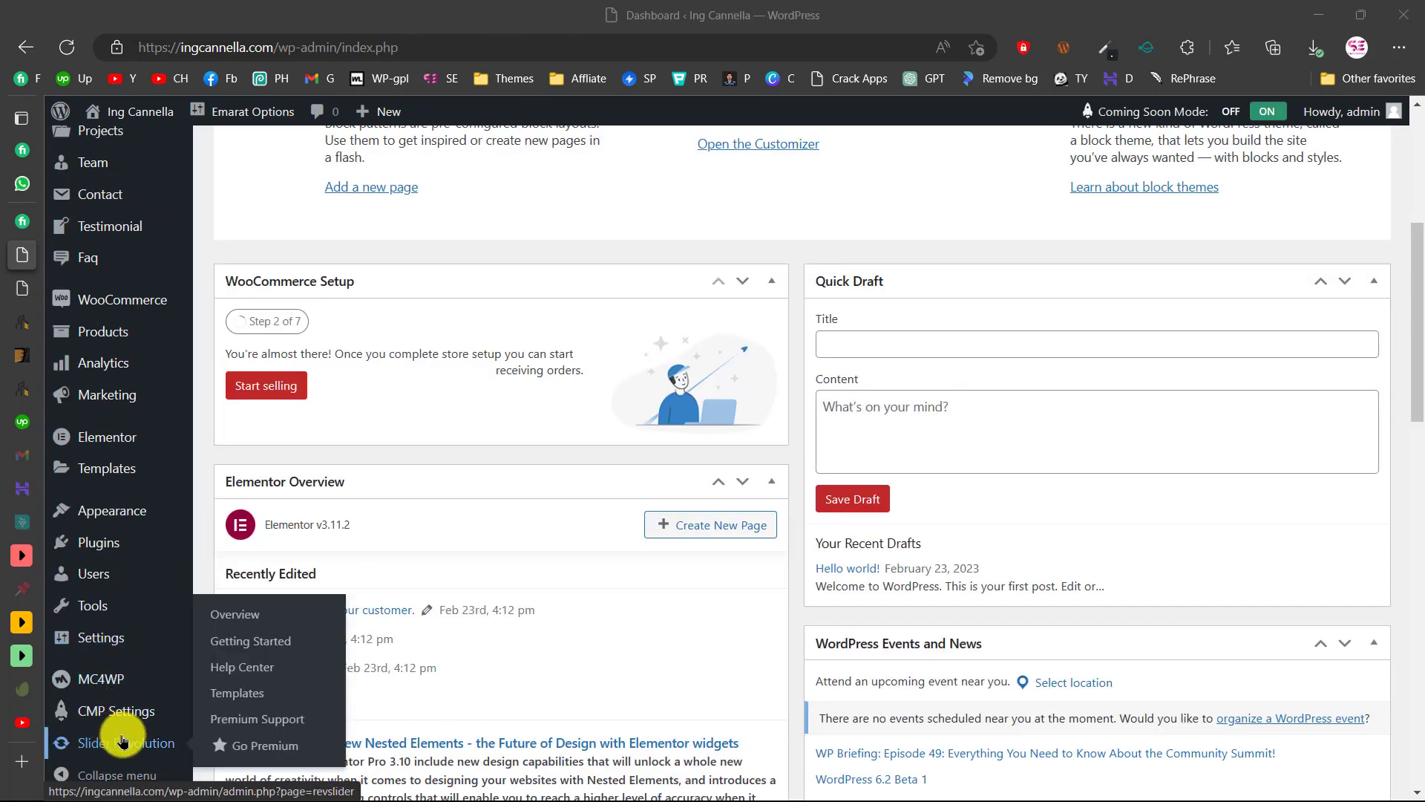
left_click(131, 740)
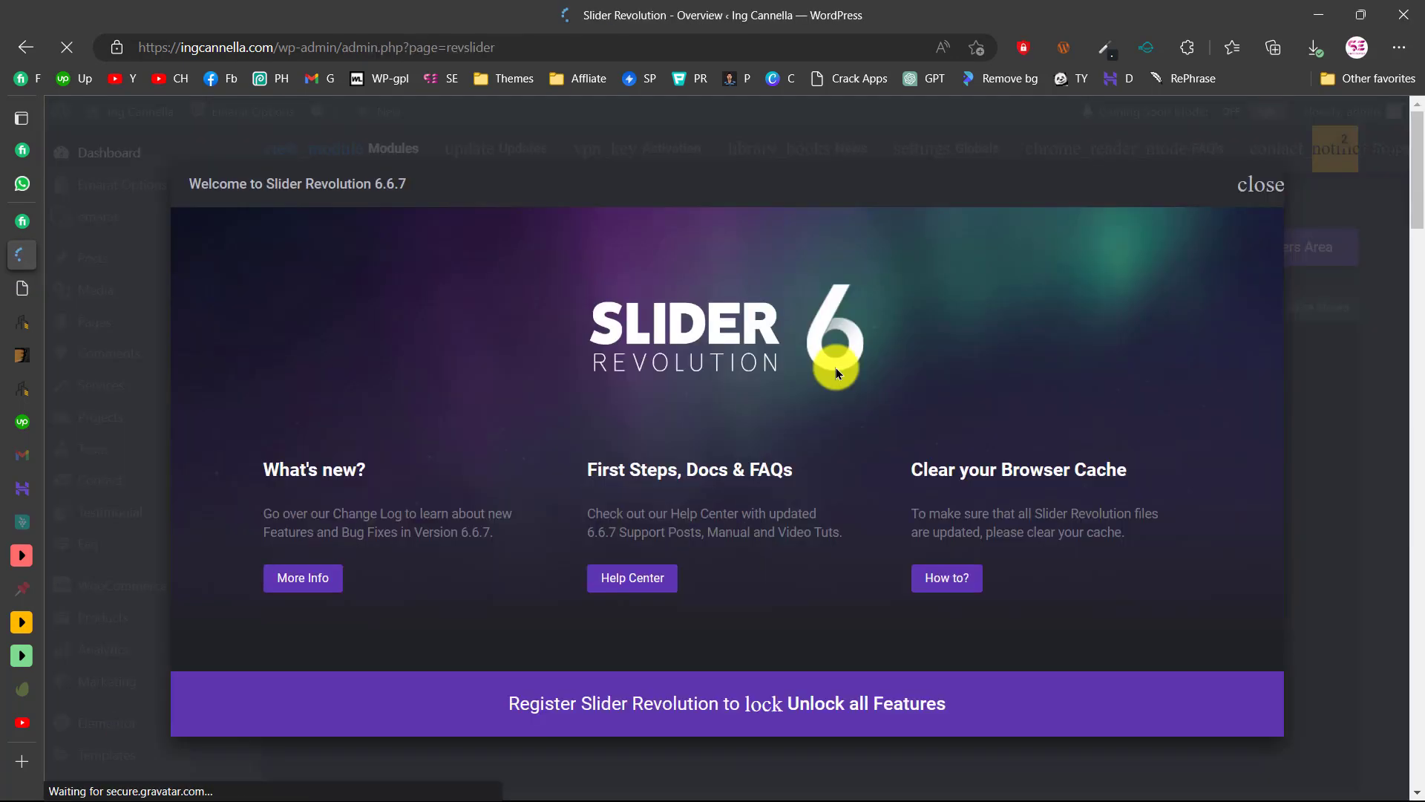
left_click(1254, 187)
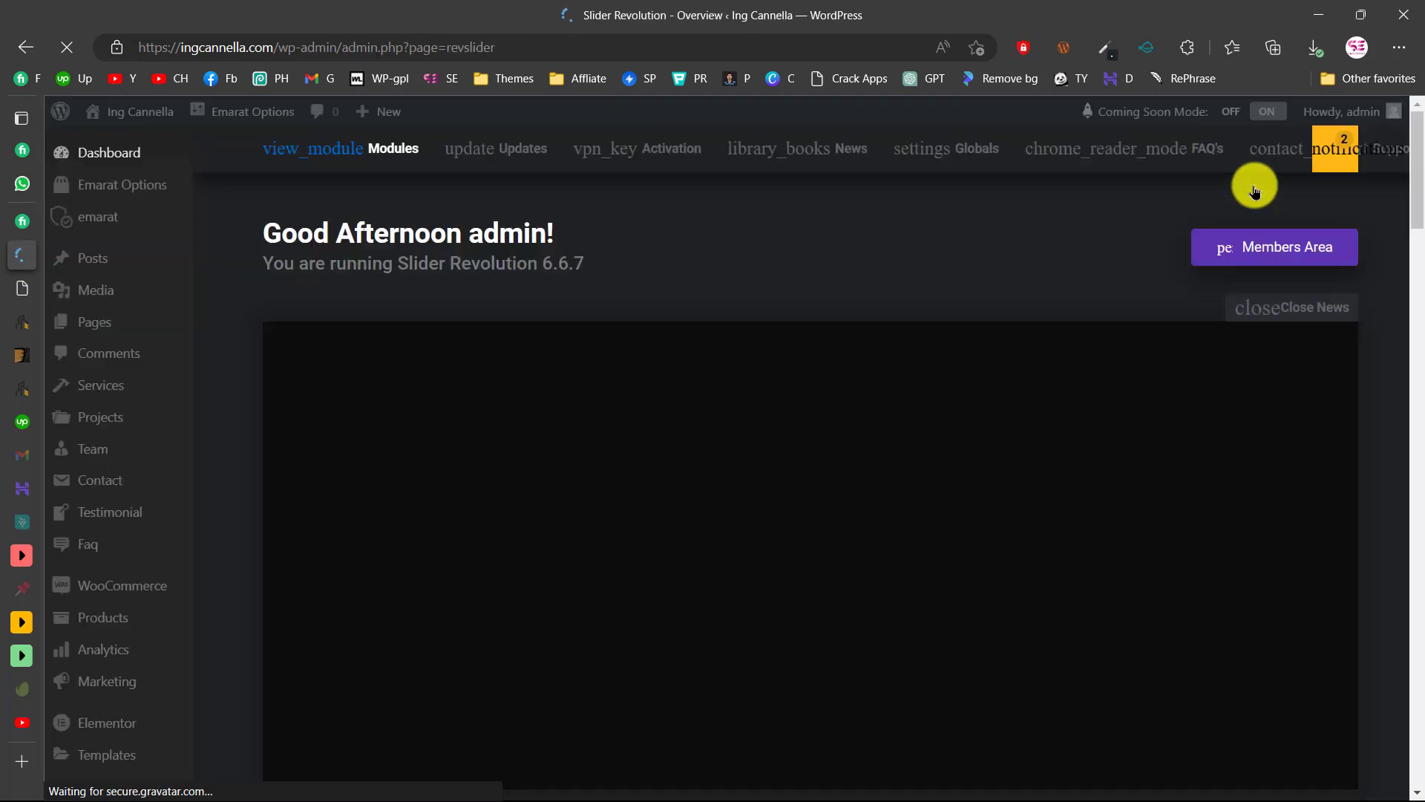
left_click(1294, 308)
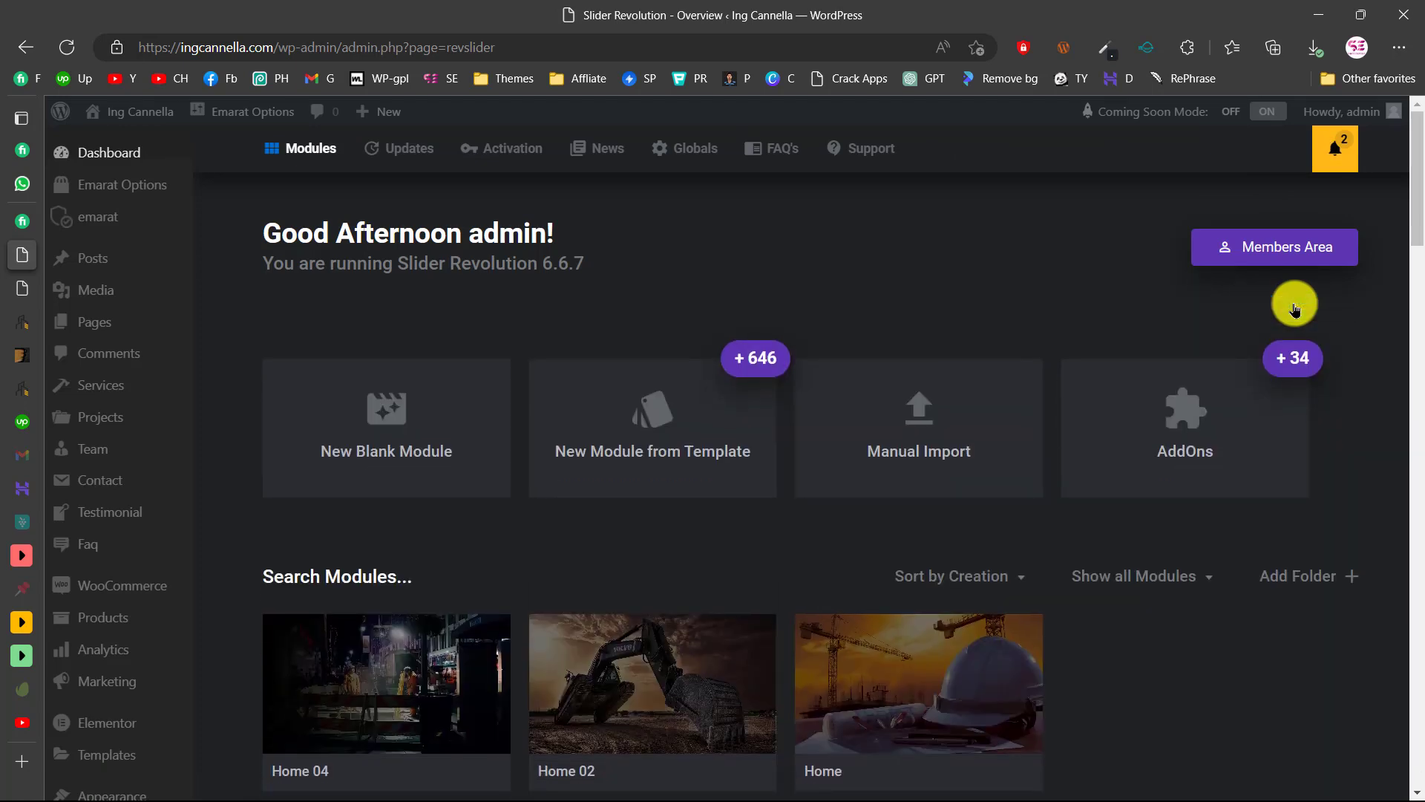
left_click(918, 427)
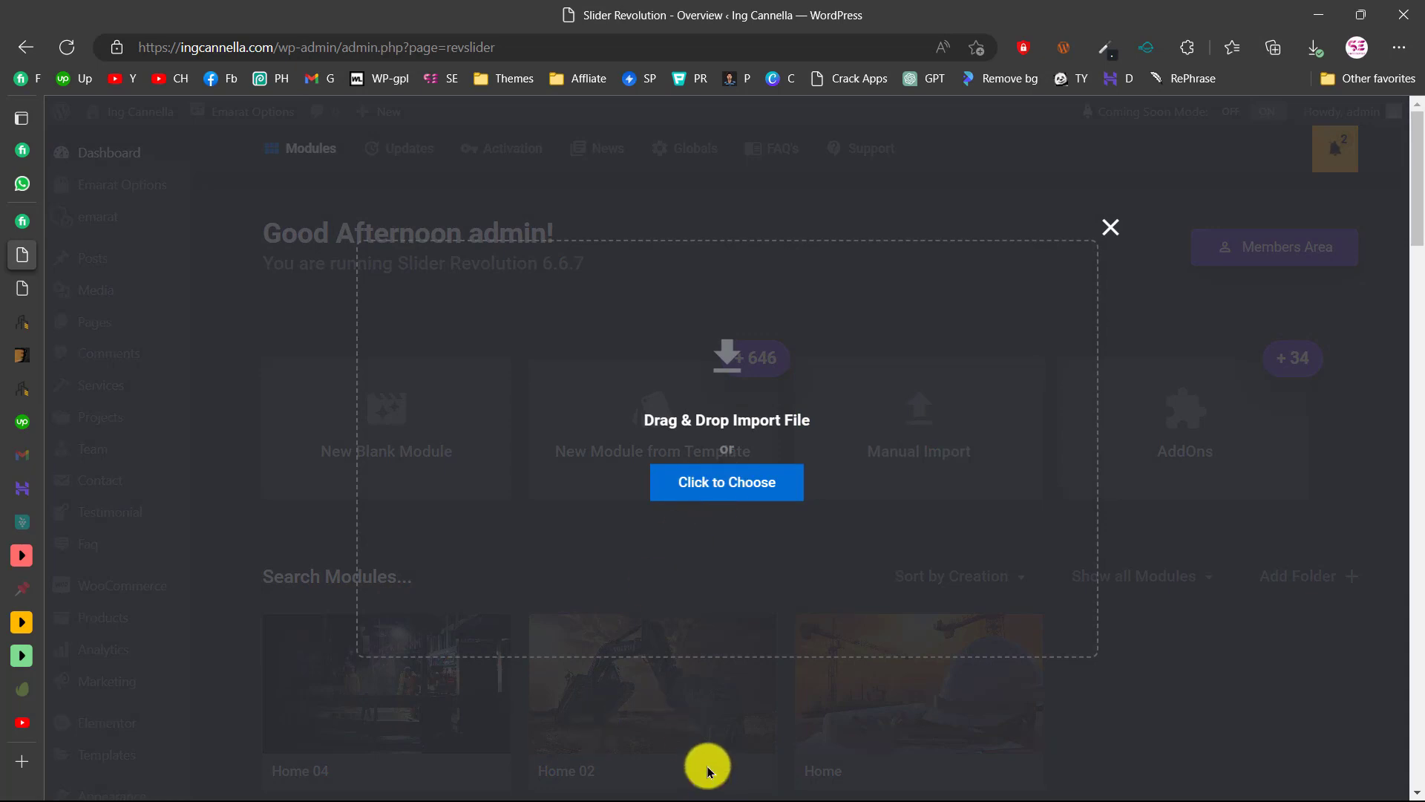
Extract dummy-content.zip in File Explorer and open the resulting dummy-content folder
key("alt+Tab")
key("alt+Tab")
key("alt+Tab")
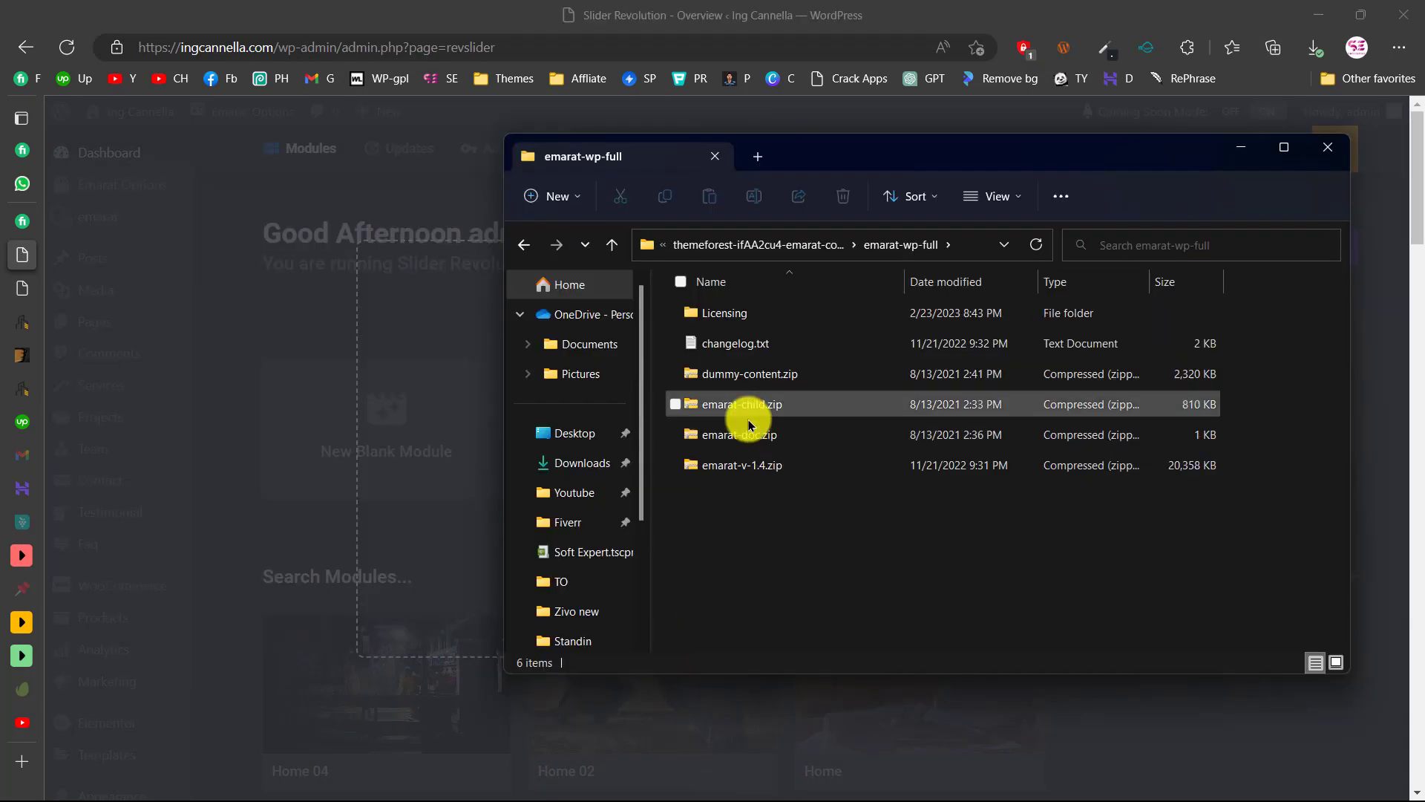
double_click(709, 375)
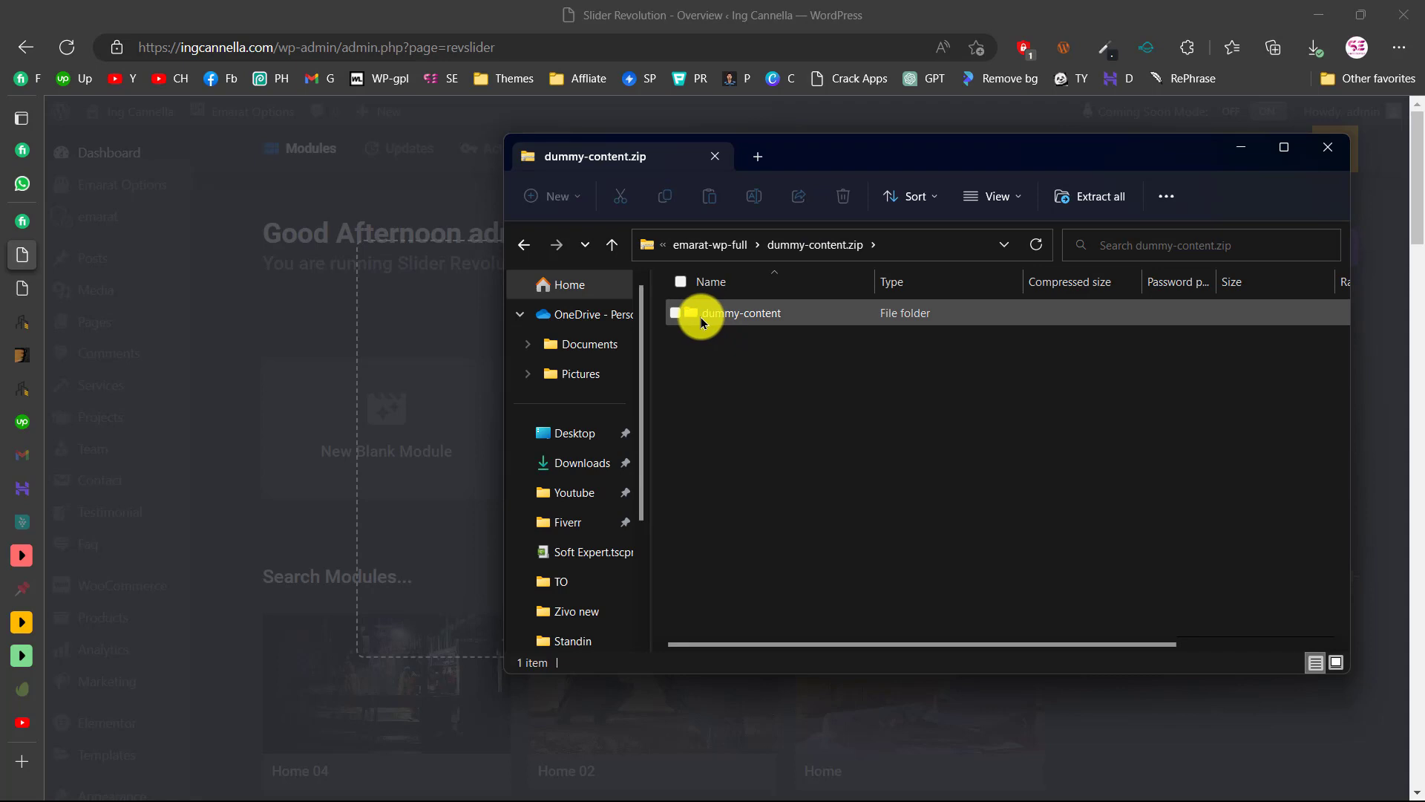
left_click(737, 254)
right_click(717, 380)
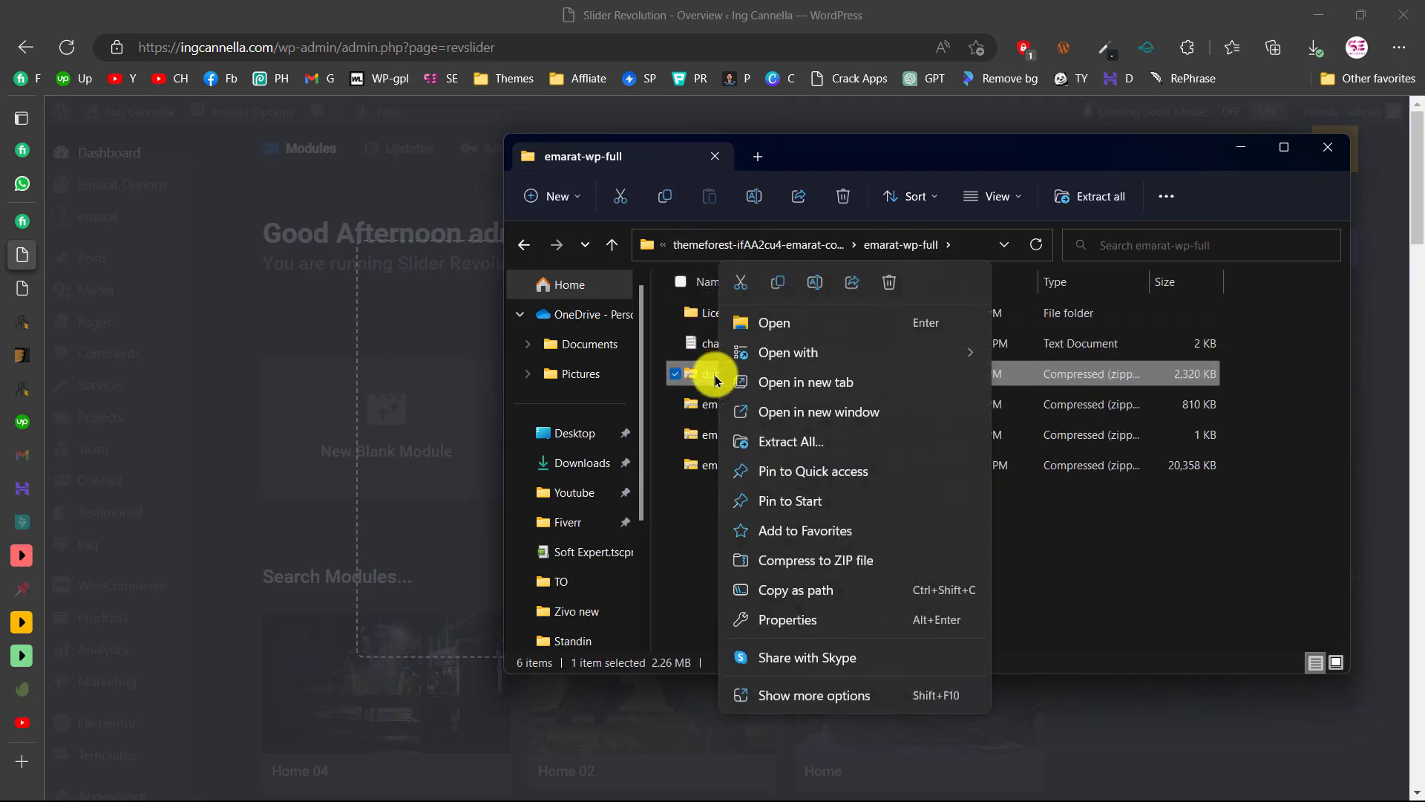
left_click(767, 442)
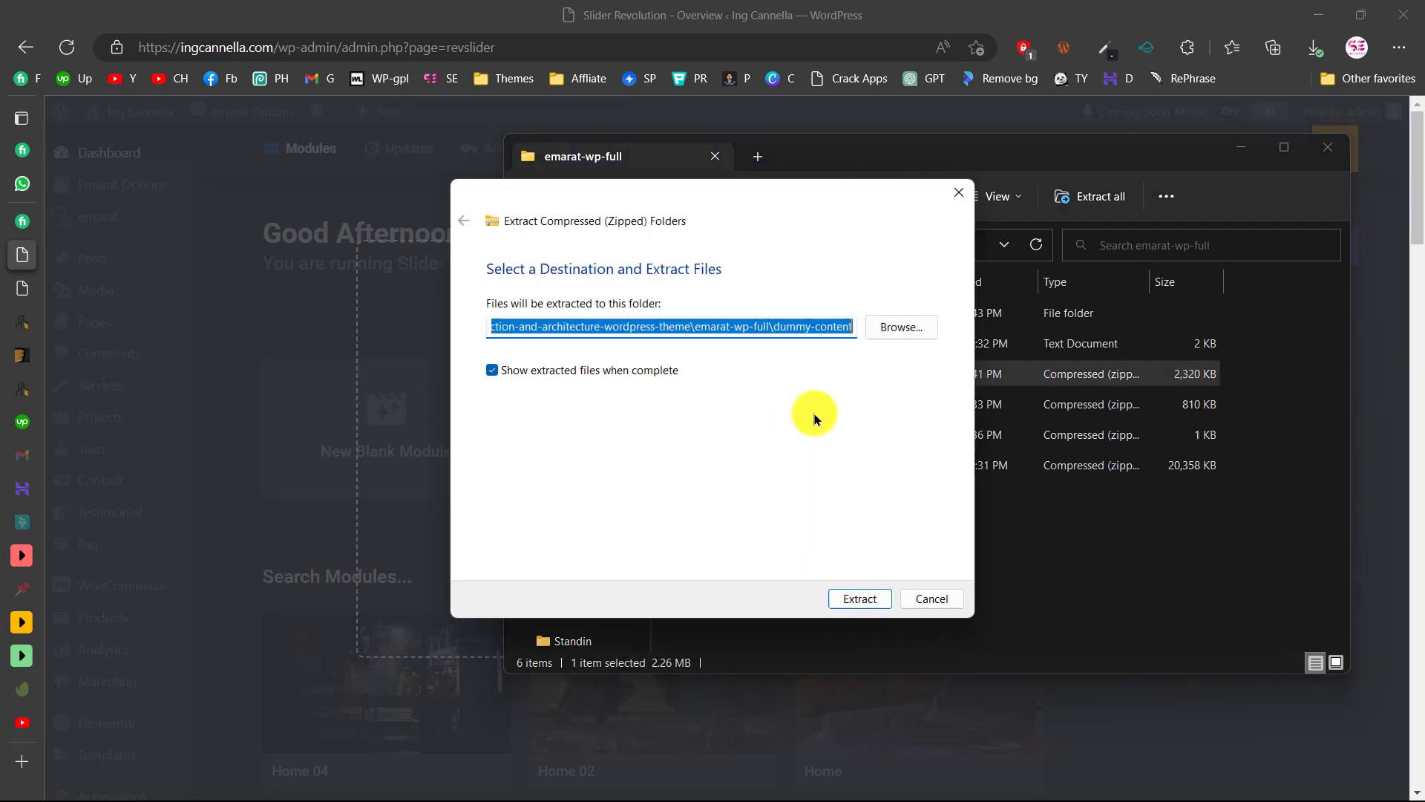
key("Return")
double_click(687, 315)
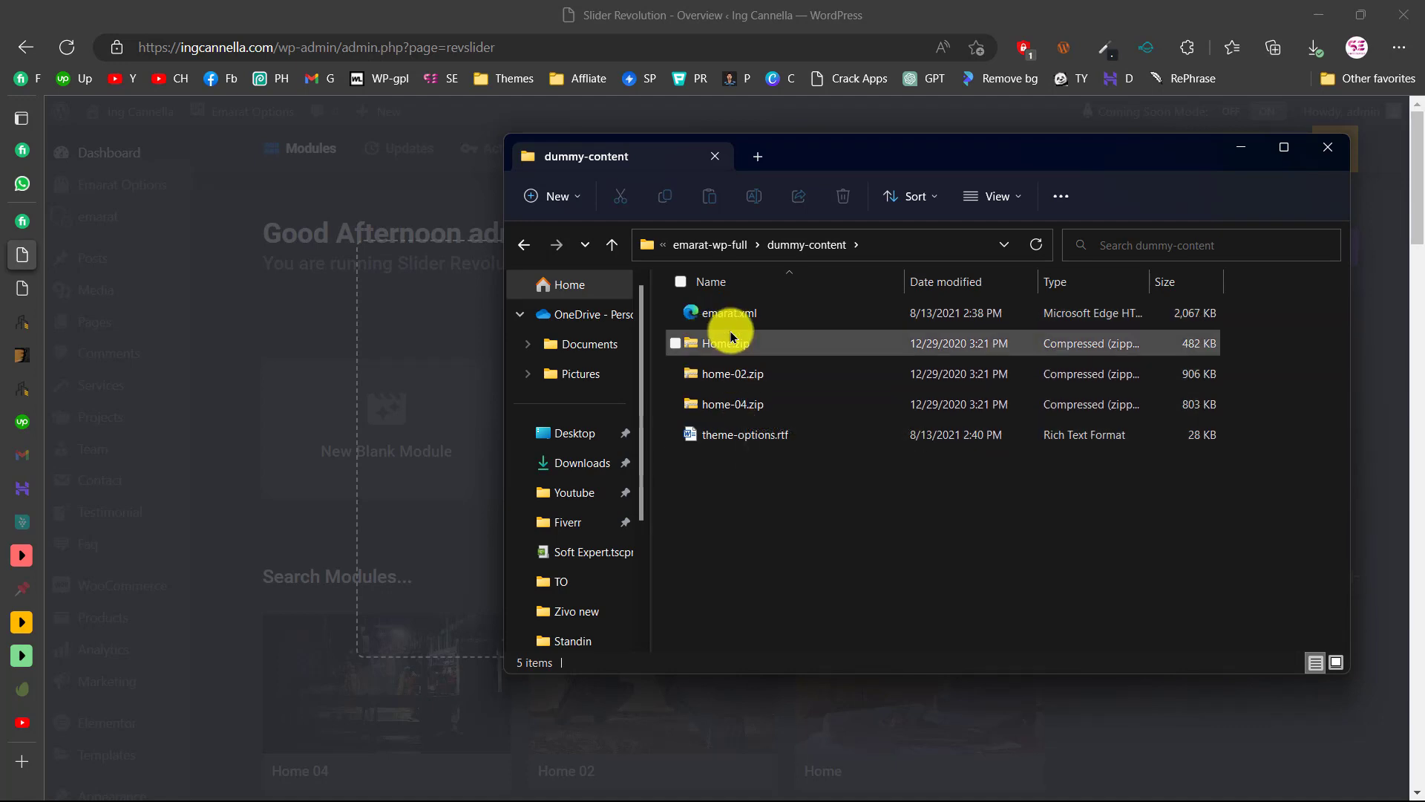
left_click_drag(815, 152, 1063, 312)
left_click(702, 491)
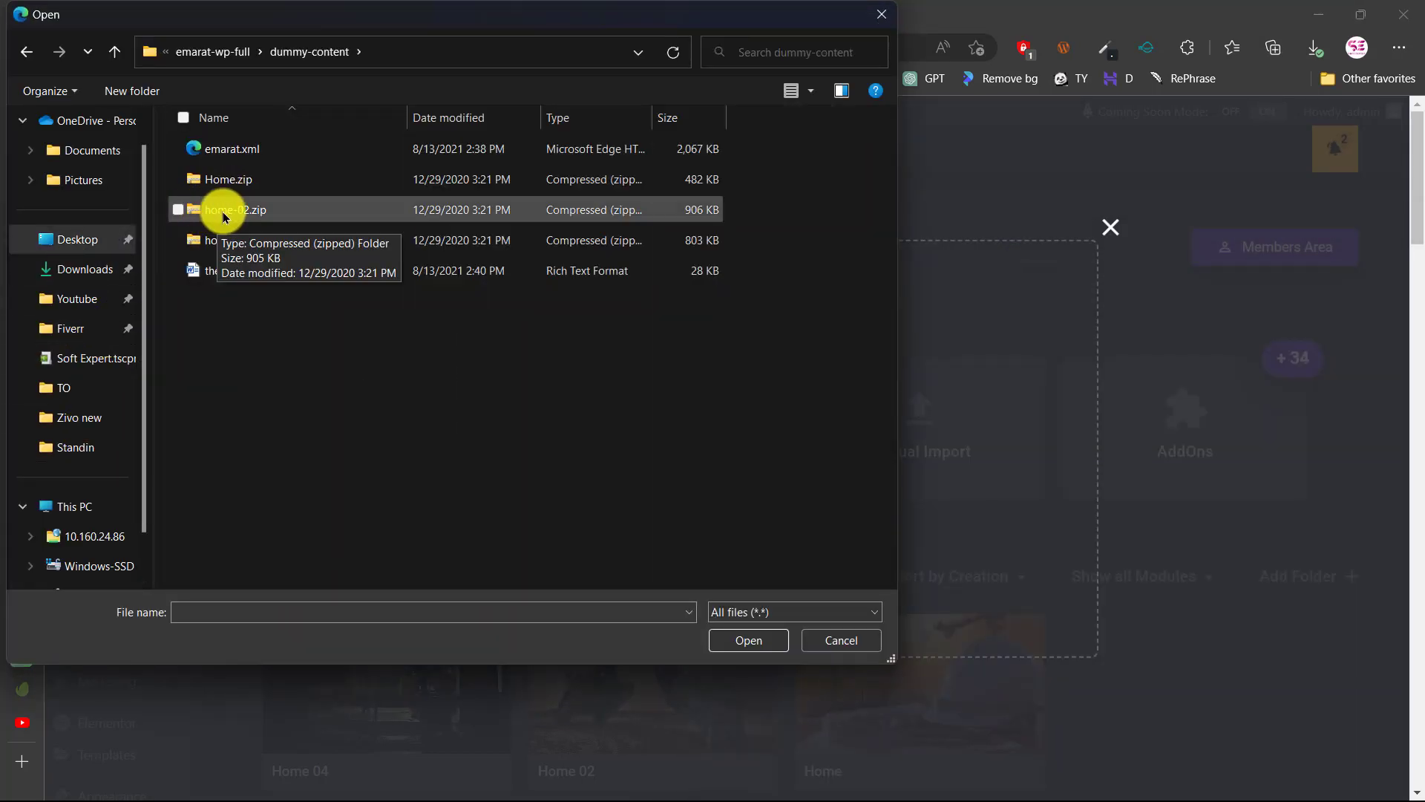
Import home-02.zip from the dummy-content folder as a Slider Revolution module
left_click(224, 214)
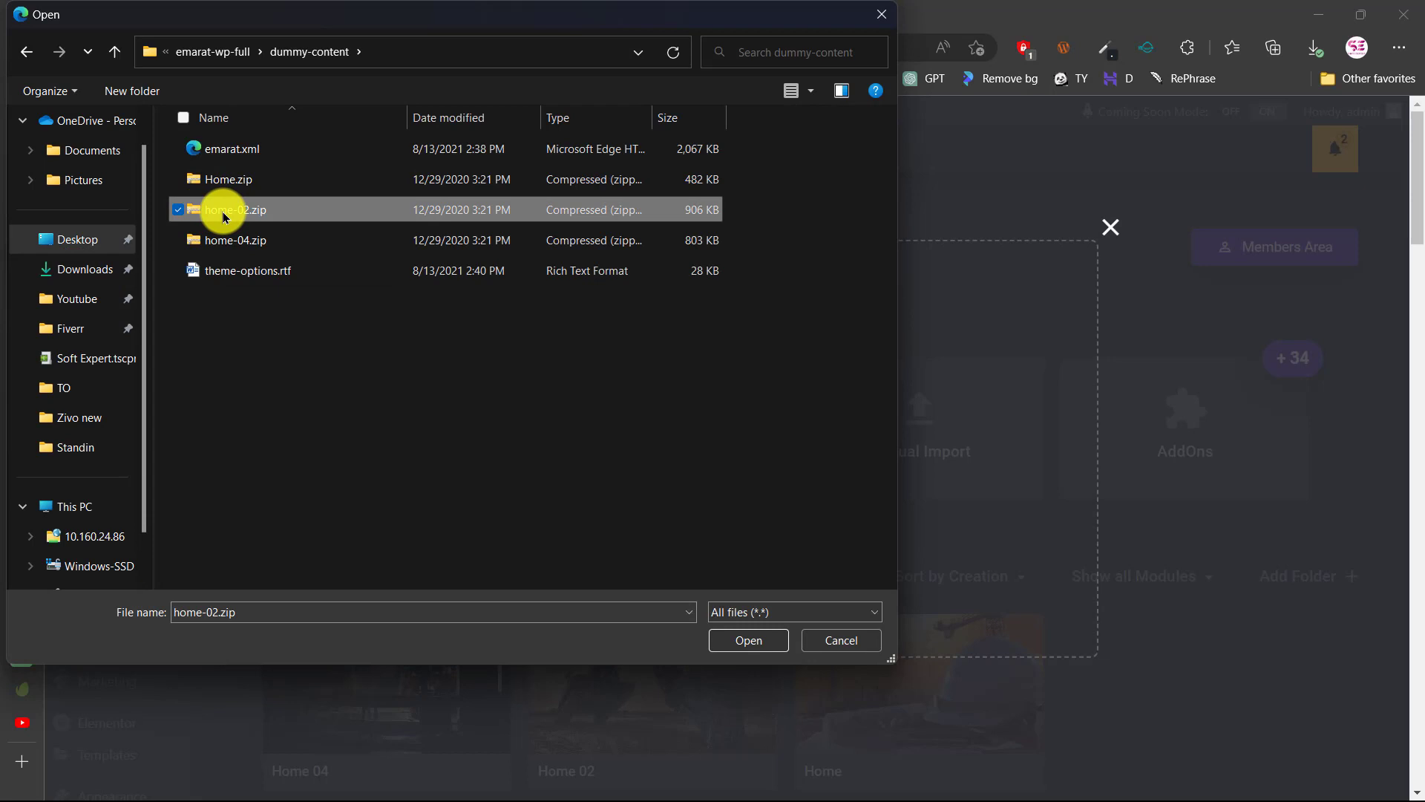
left_click(739, 638)
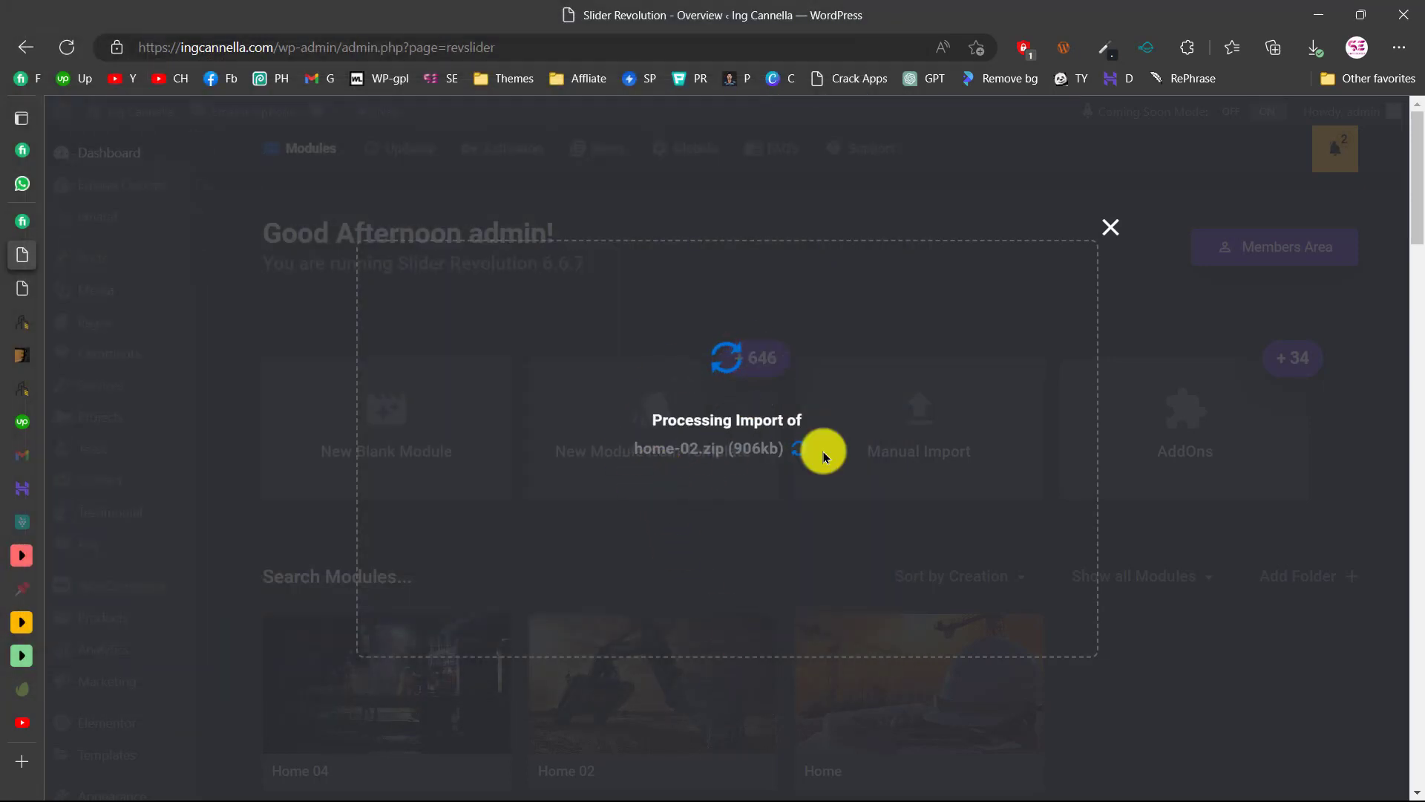
scroll(802, 497, "down", 4)
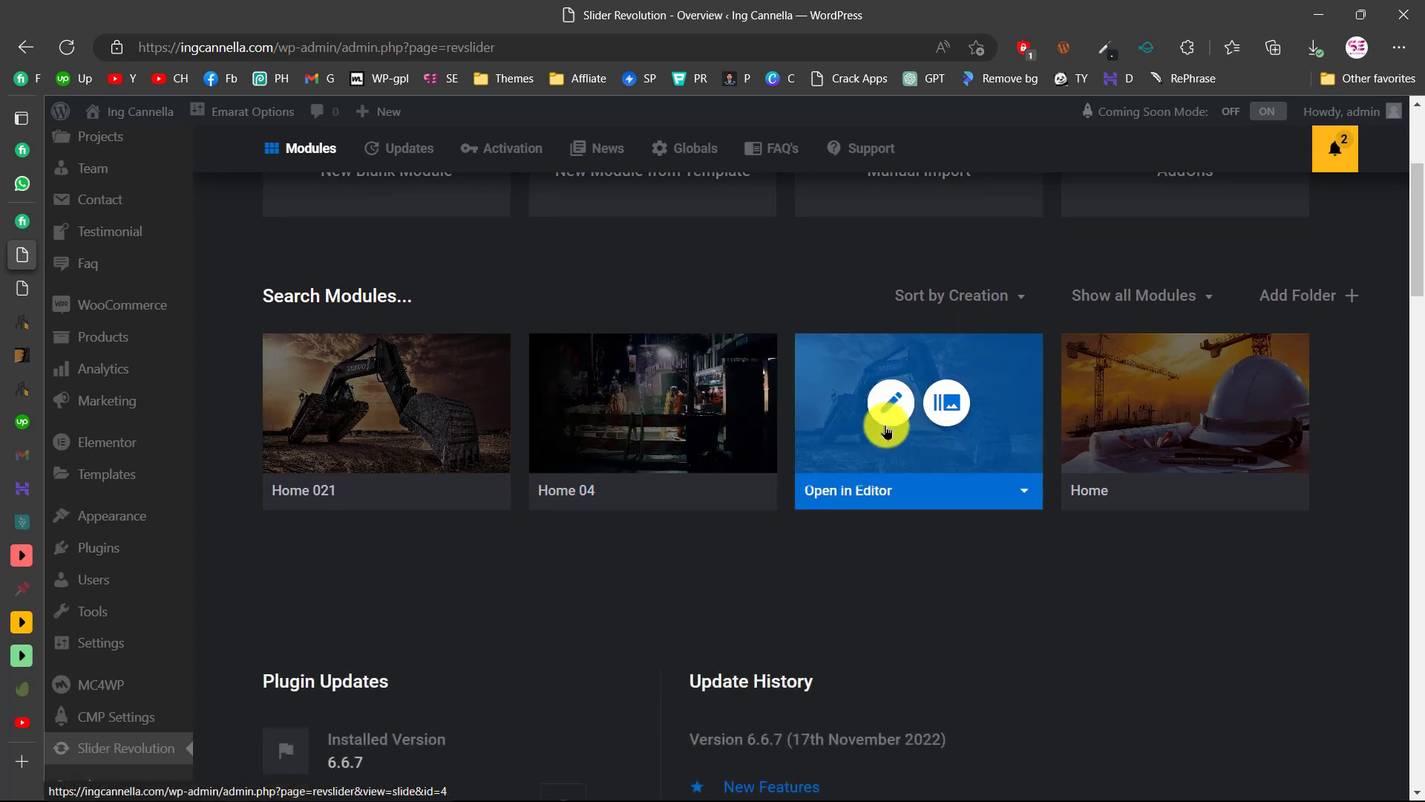
mouse_move(9, 279)
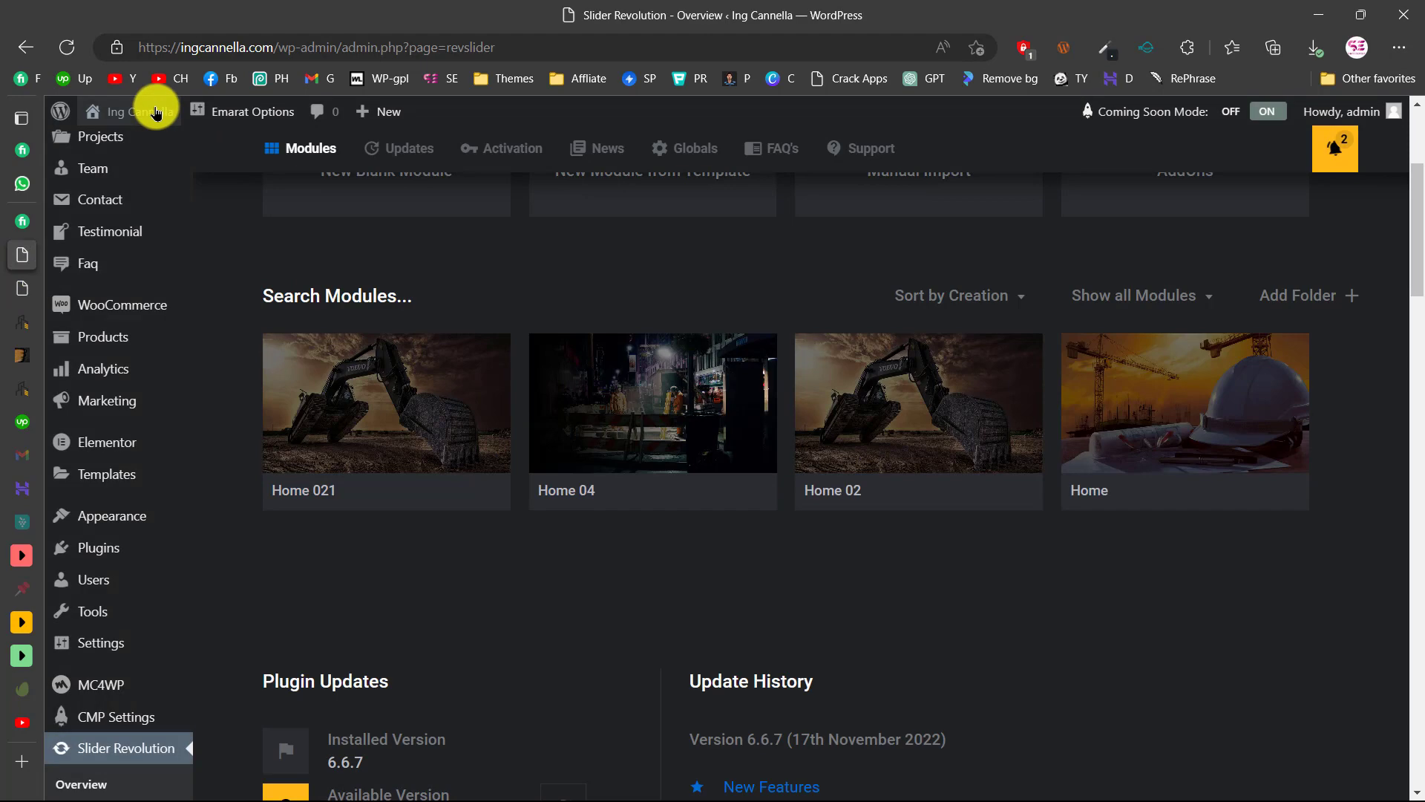
left_click(156, 111)
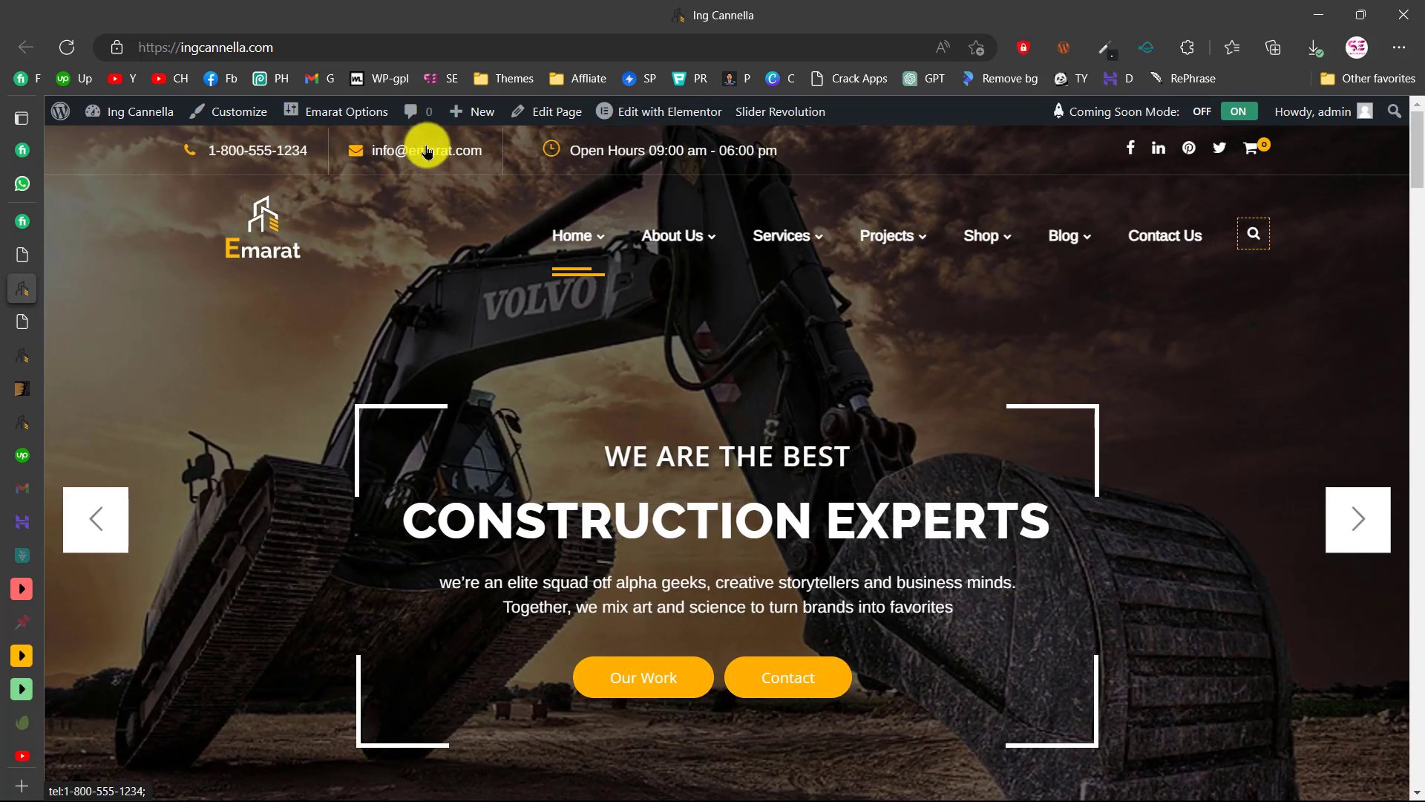
Scroll through the Construction Experts homepage sections, then move to the YouTube channel tab
mouse_move(778, 239)
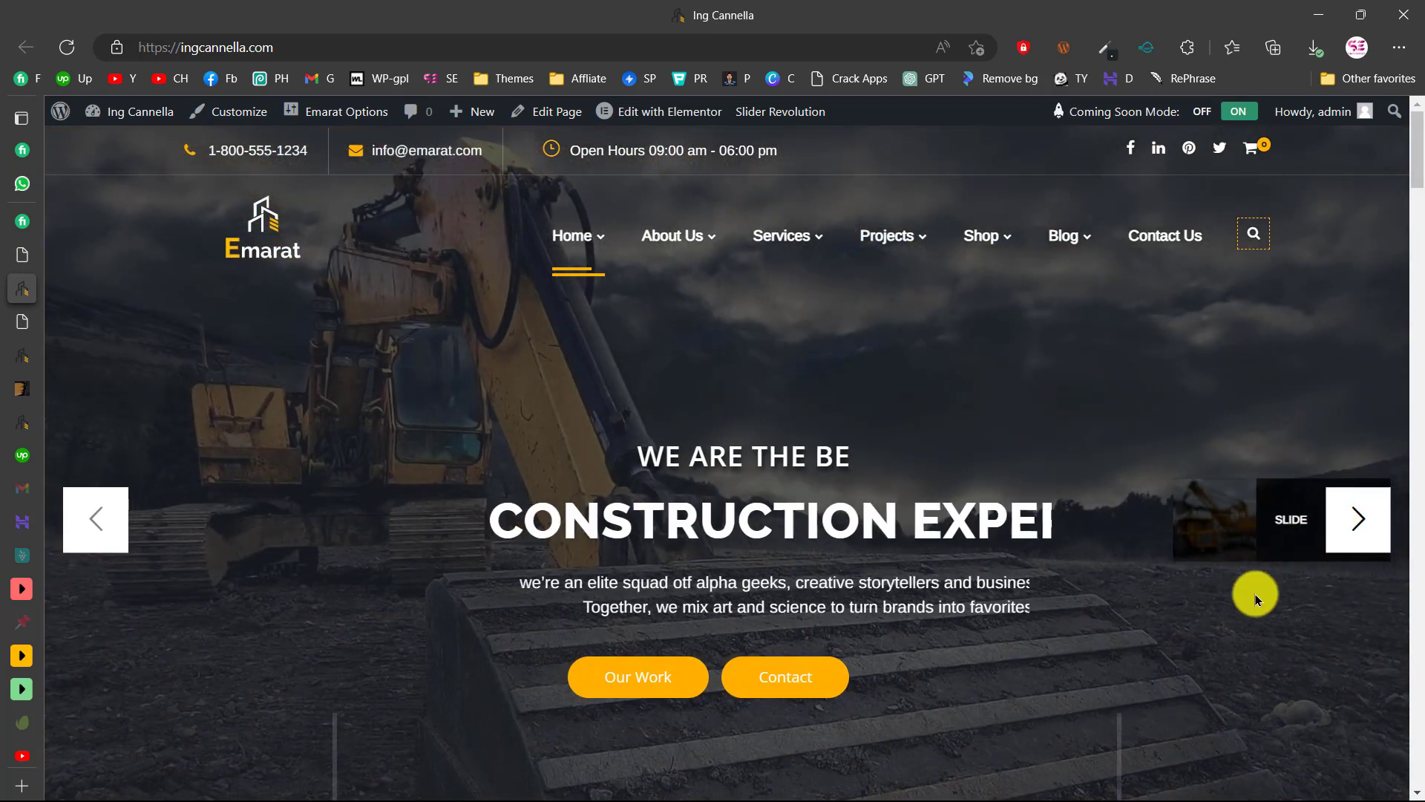
scroll(1140, 594, "down", 10)
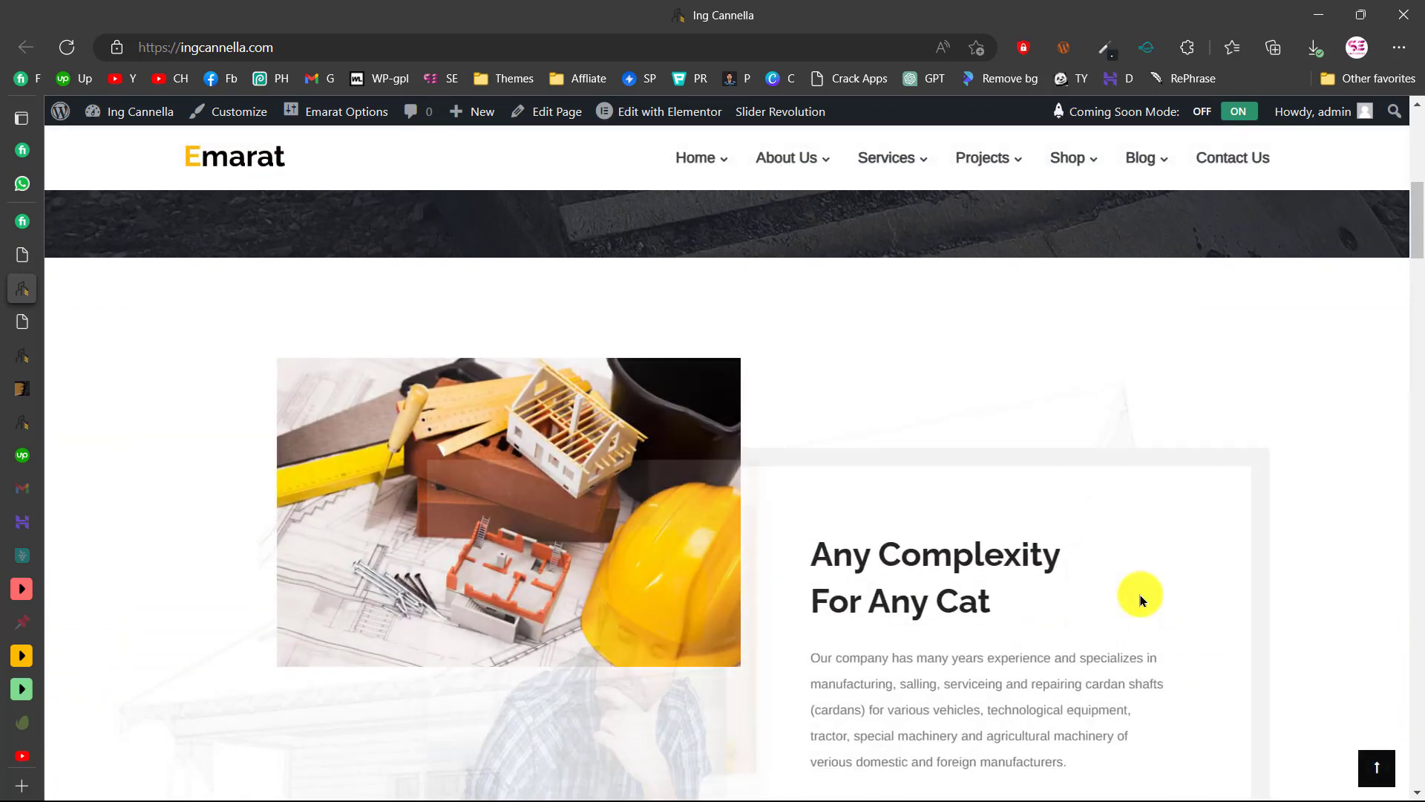
scroll(1141, 600, "down", 10)
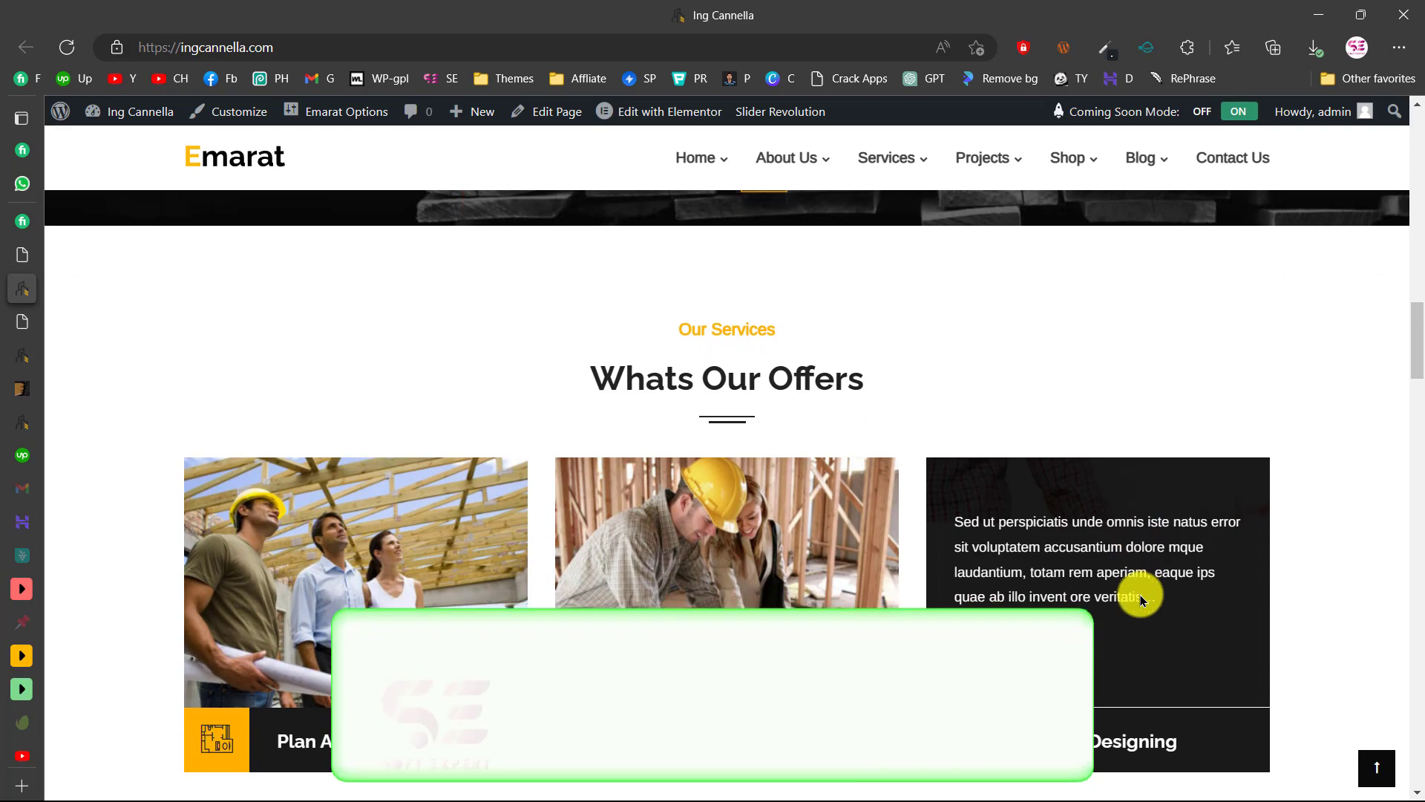
scroll(1140, 595, "down", 10)
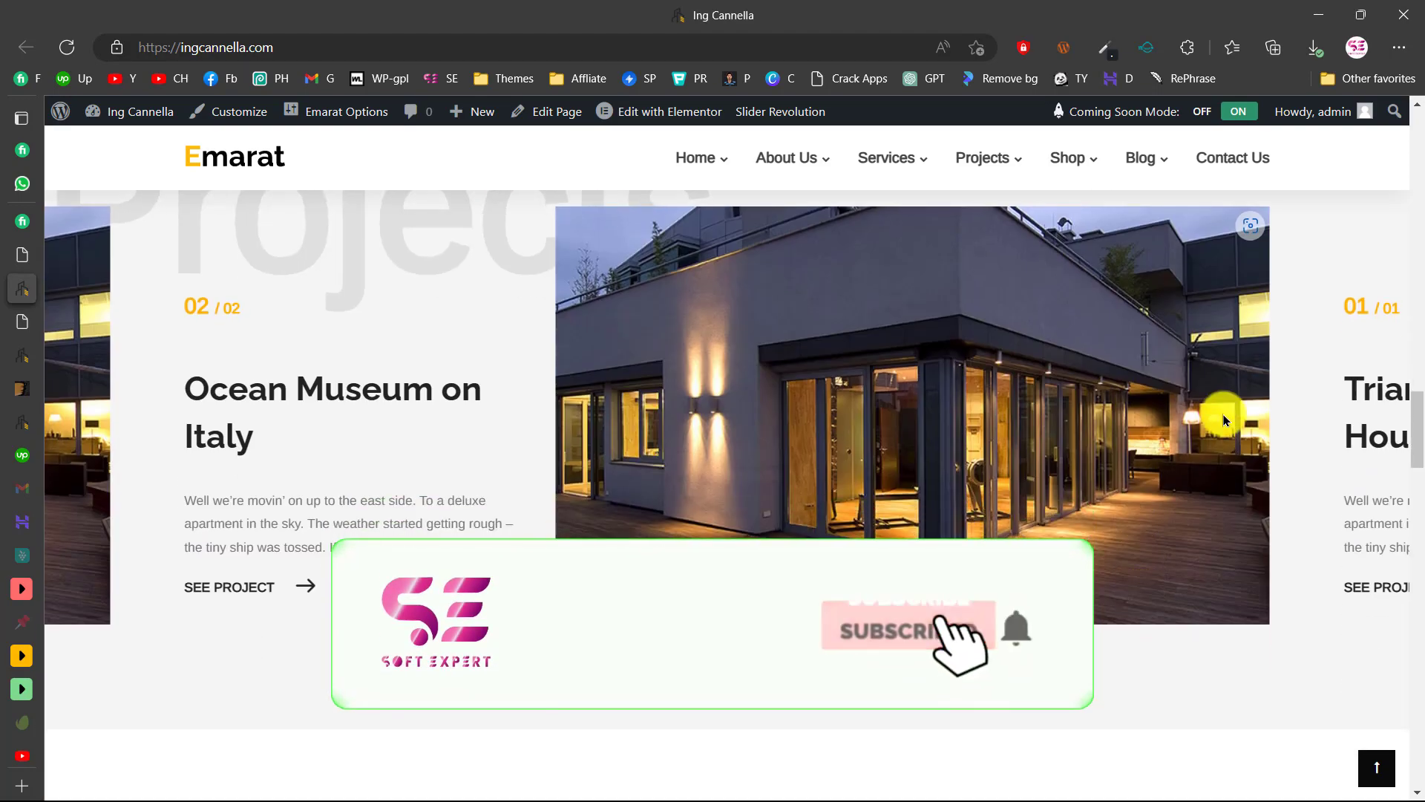
scroll(547, 499, "down", 10)
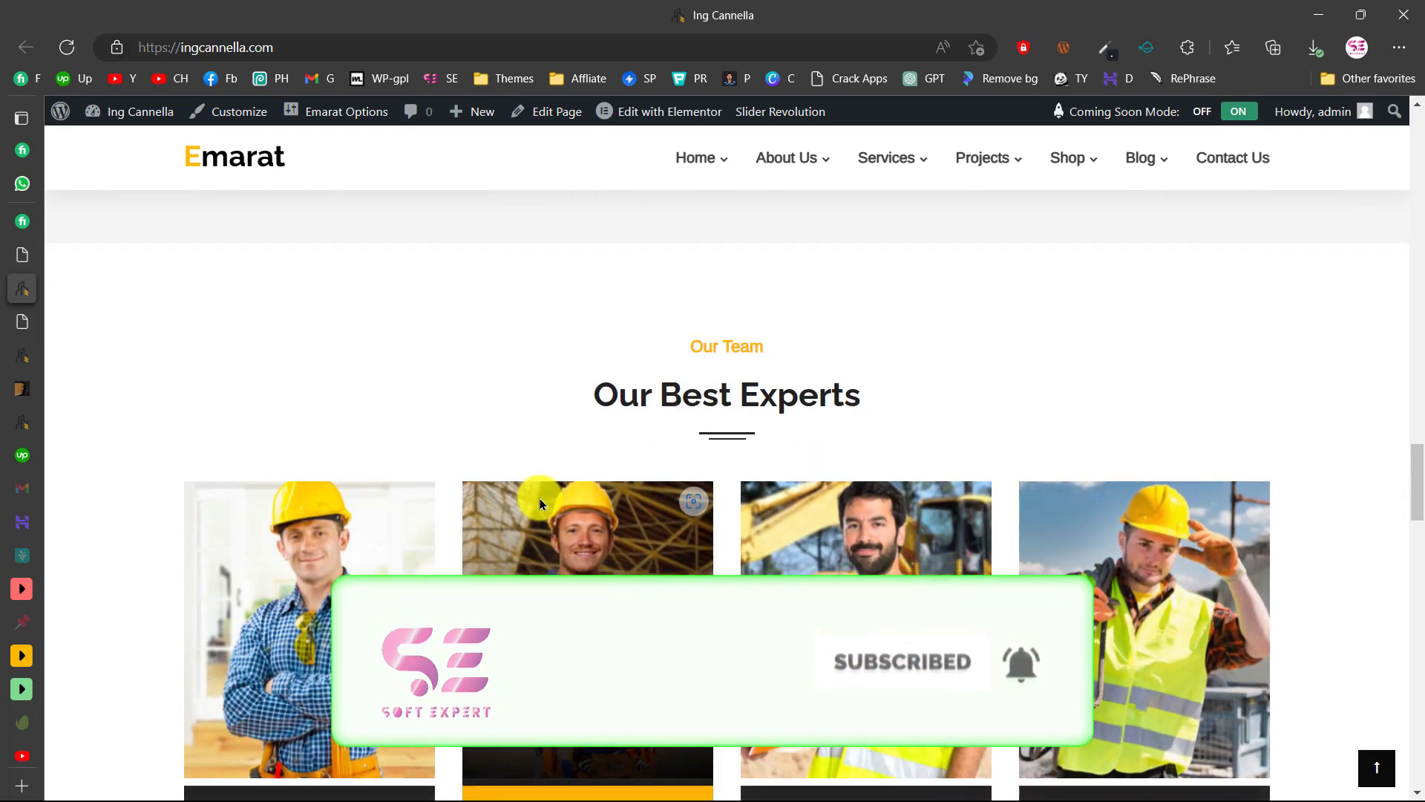
scroll(742, 502, "down", 10)
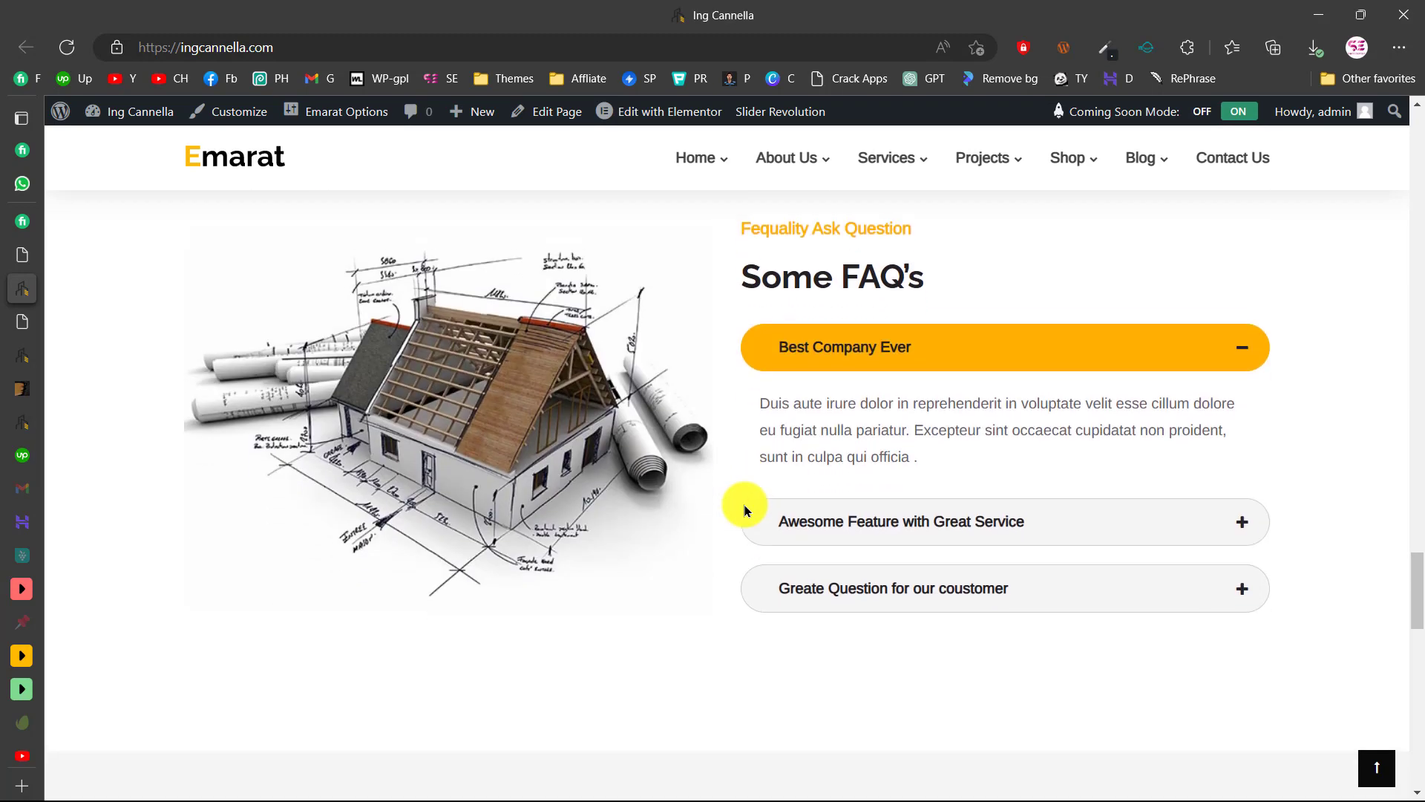
scroll(745, 509, "down", 10)
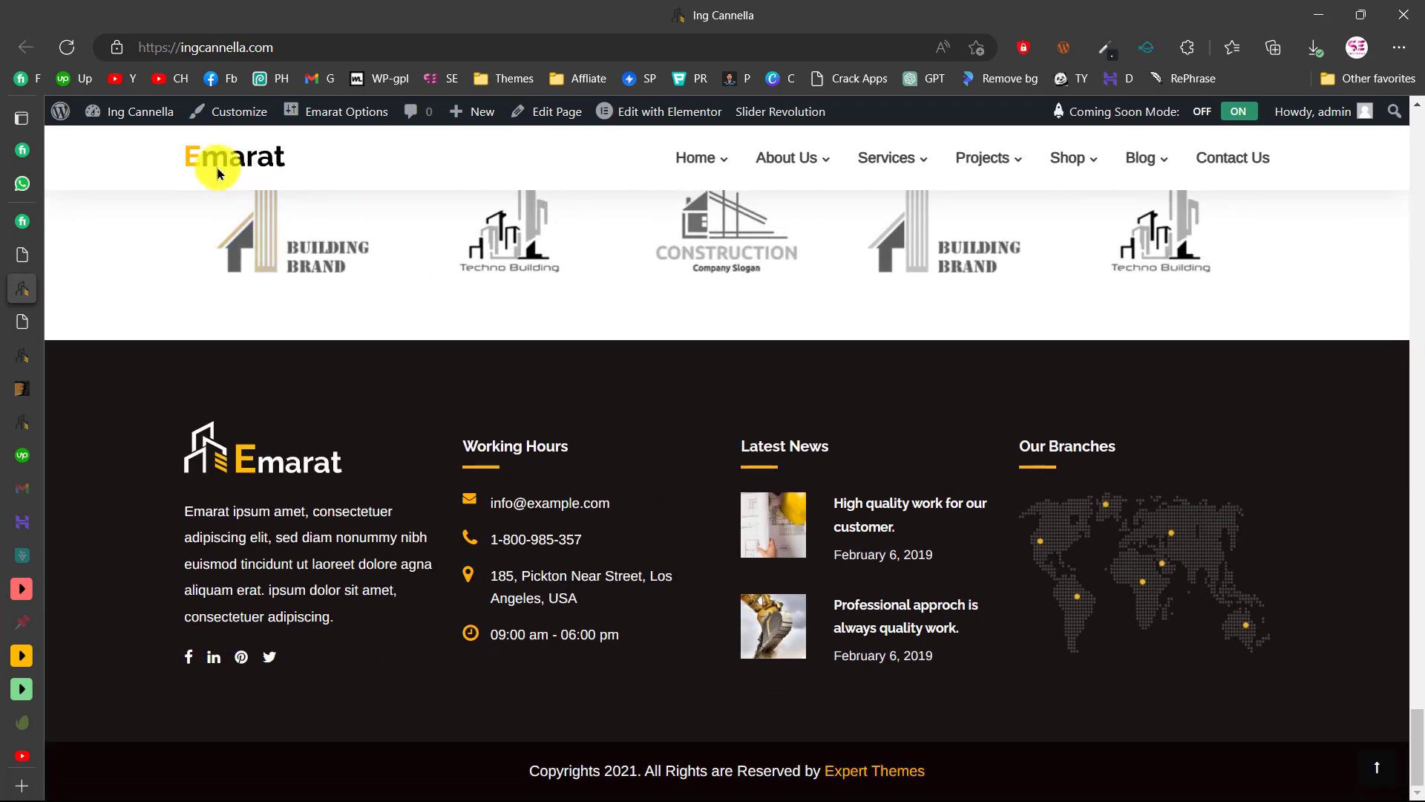
scroll(579, 457, "up", 20)
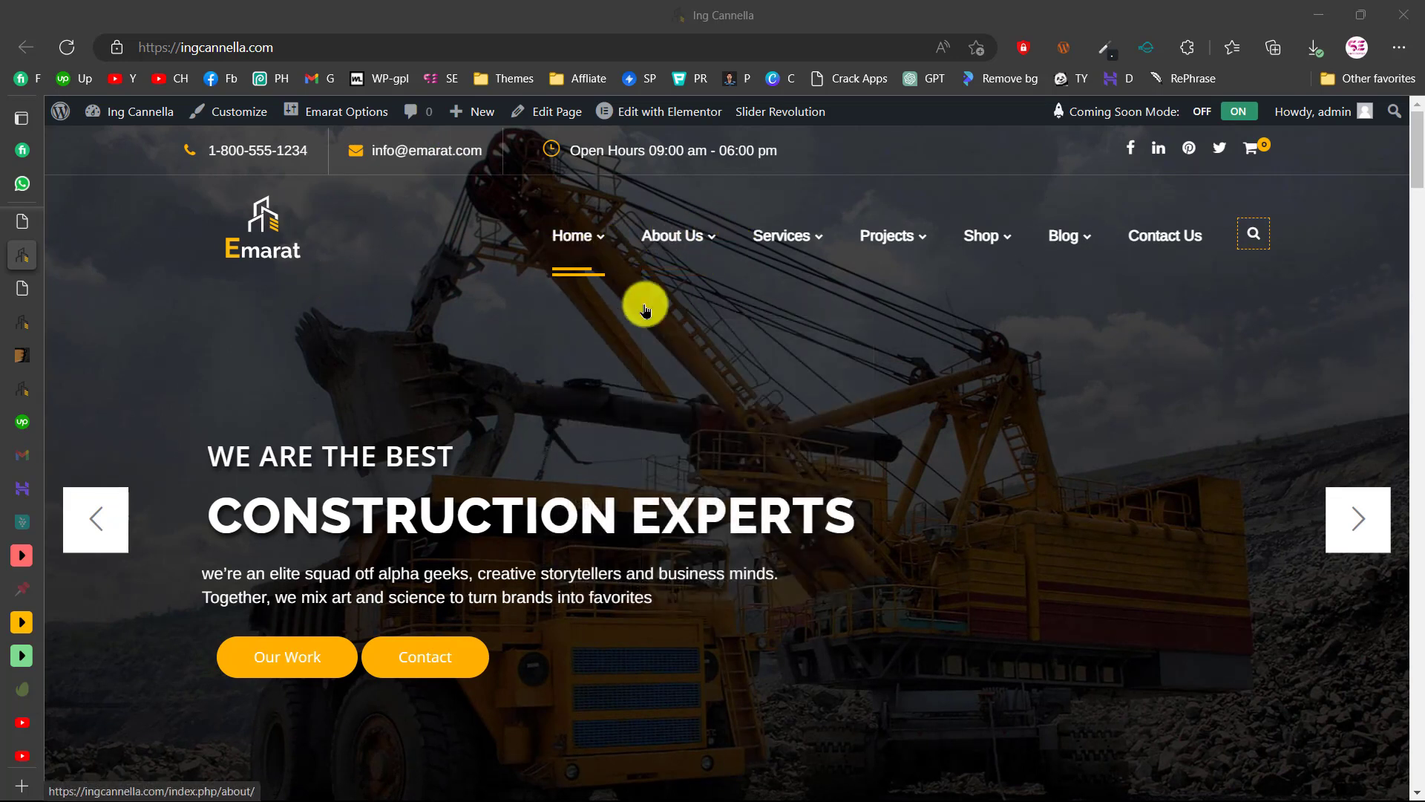
mouse_move(642, 109)
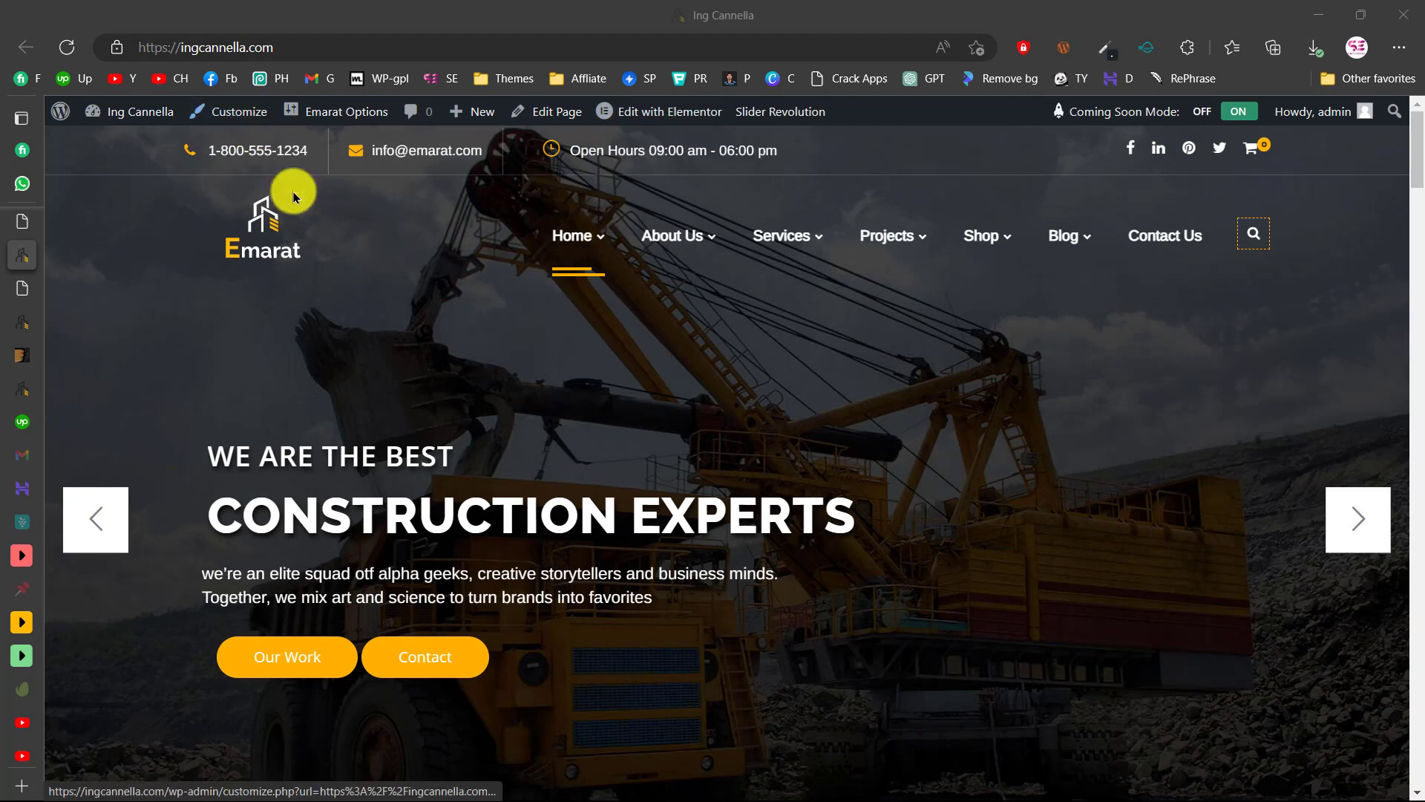
scroll(455, 378, "down", 10)
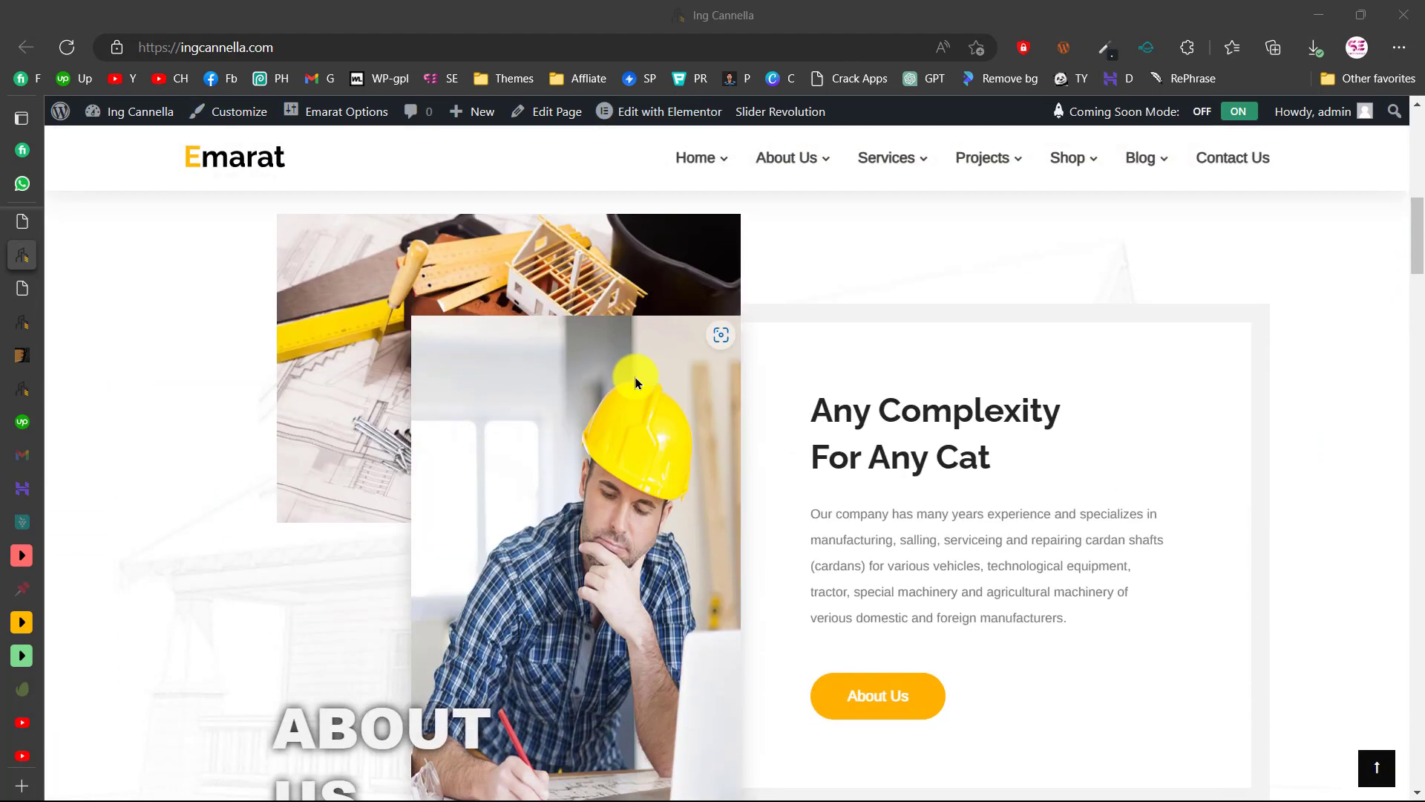
scroll(635, 379, "down", 3)
scroll(735, 378, "down", 3)
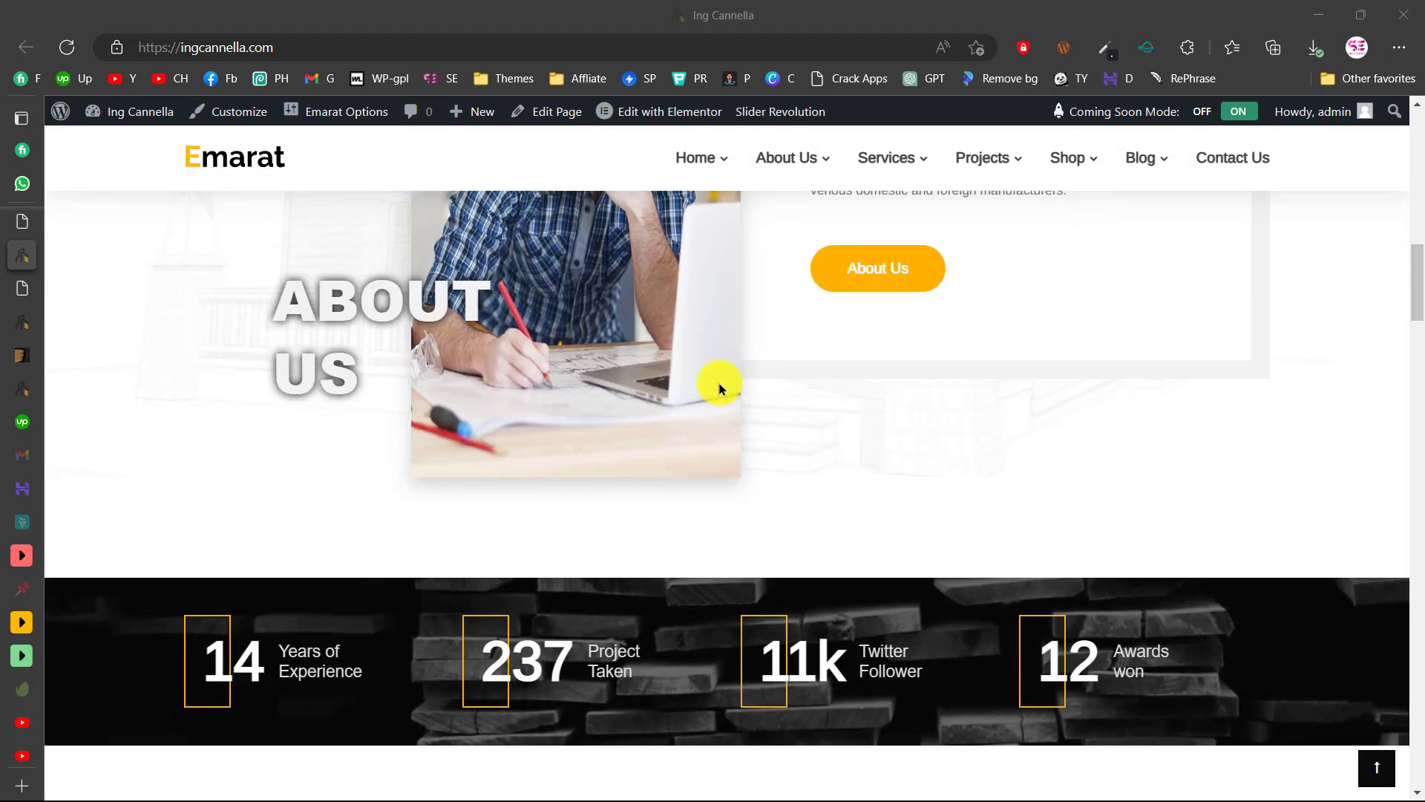
left_click(12, 759)
scroll(471, 627, "down", 5)
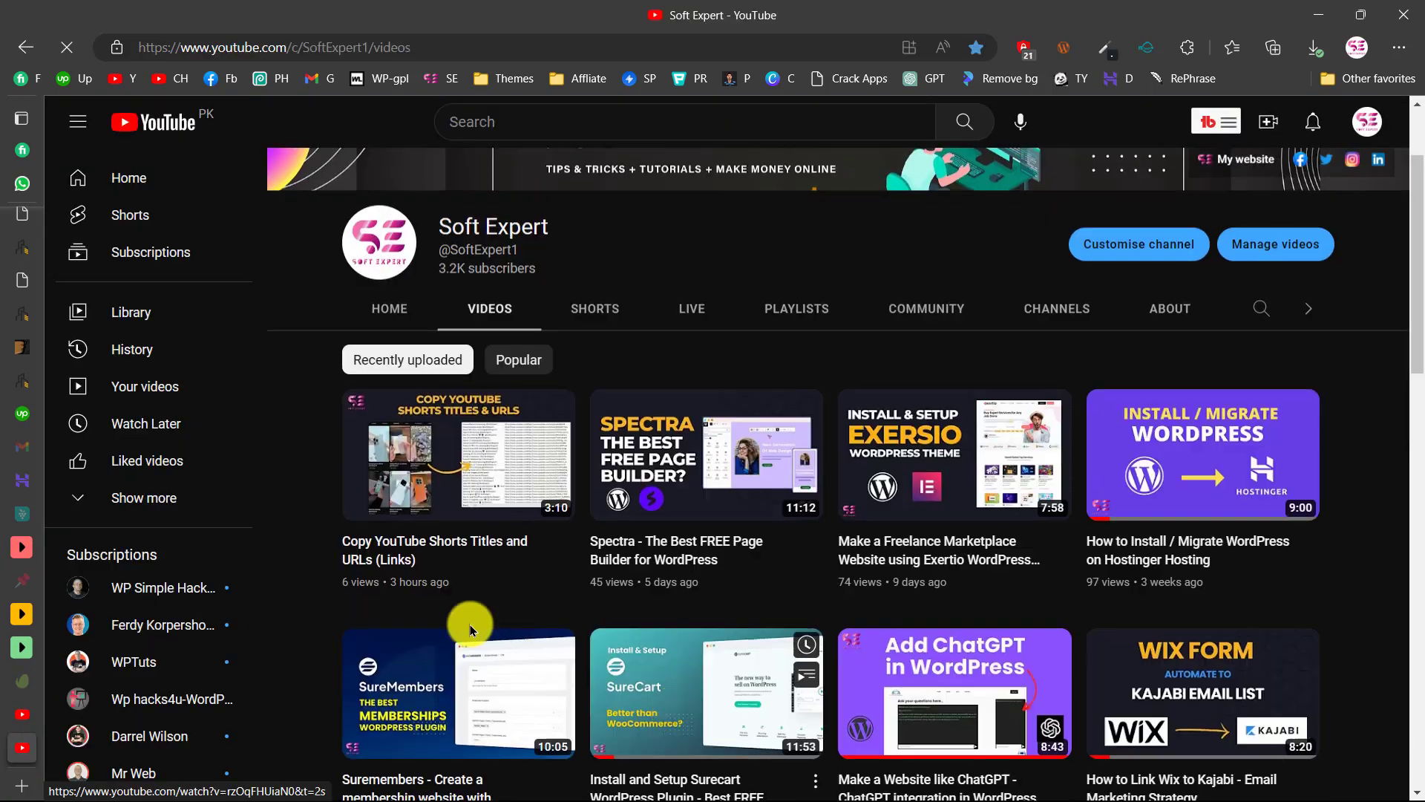
scroll(674, 715, "down", 8)
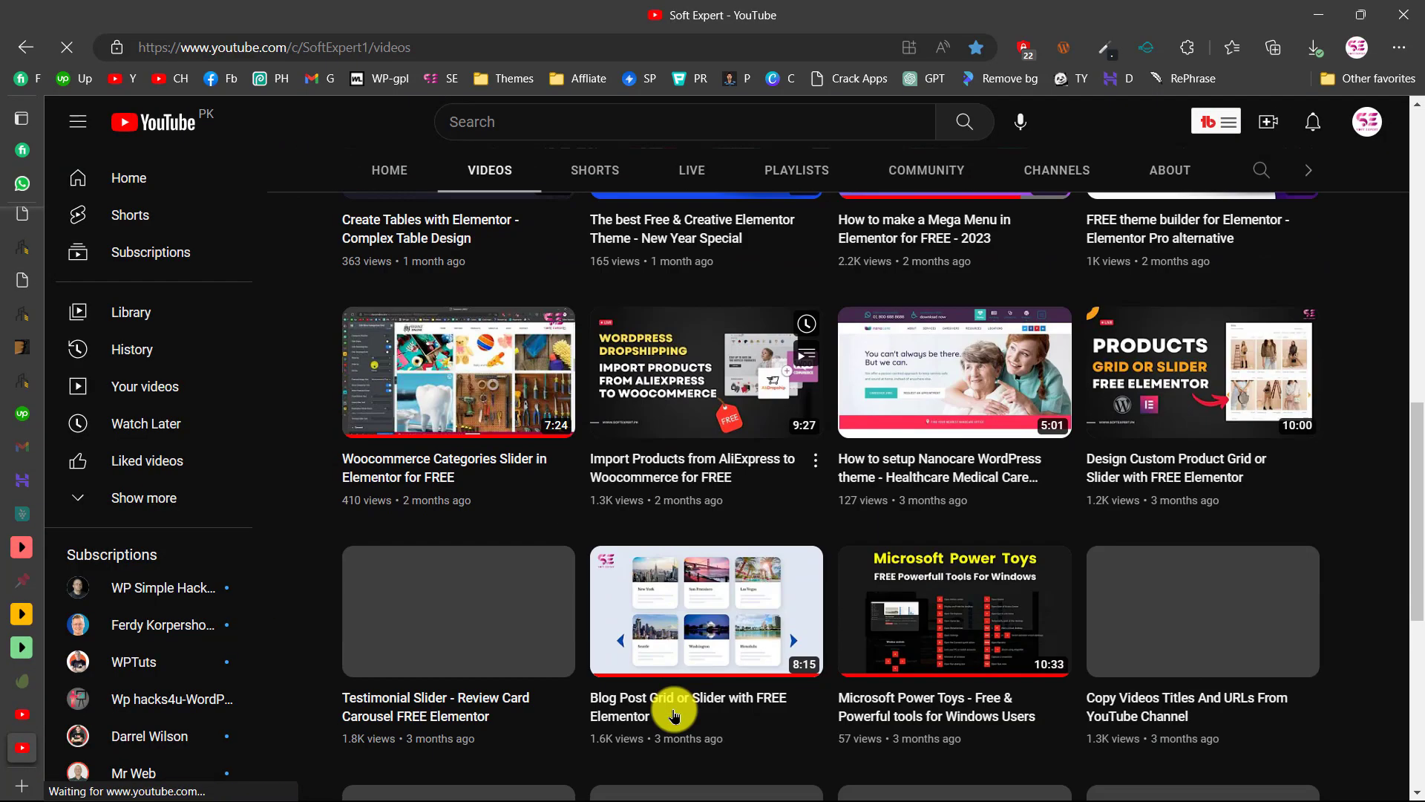
scroll(674, 715, "down", 3)
scroll(735, 562, "down", 4)
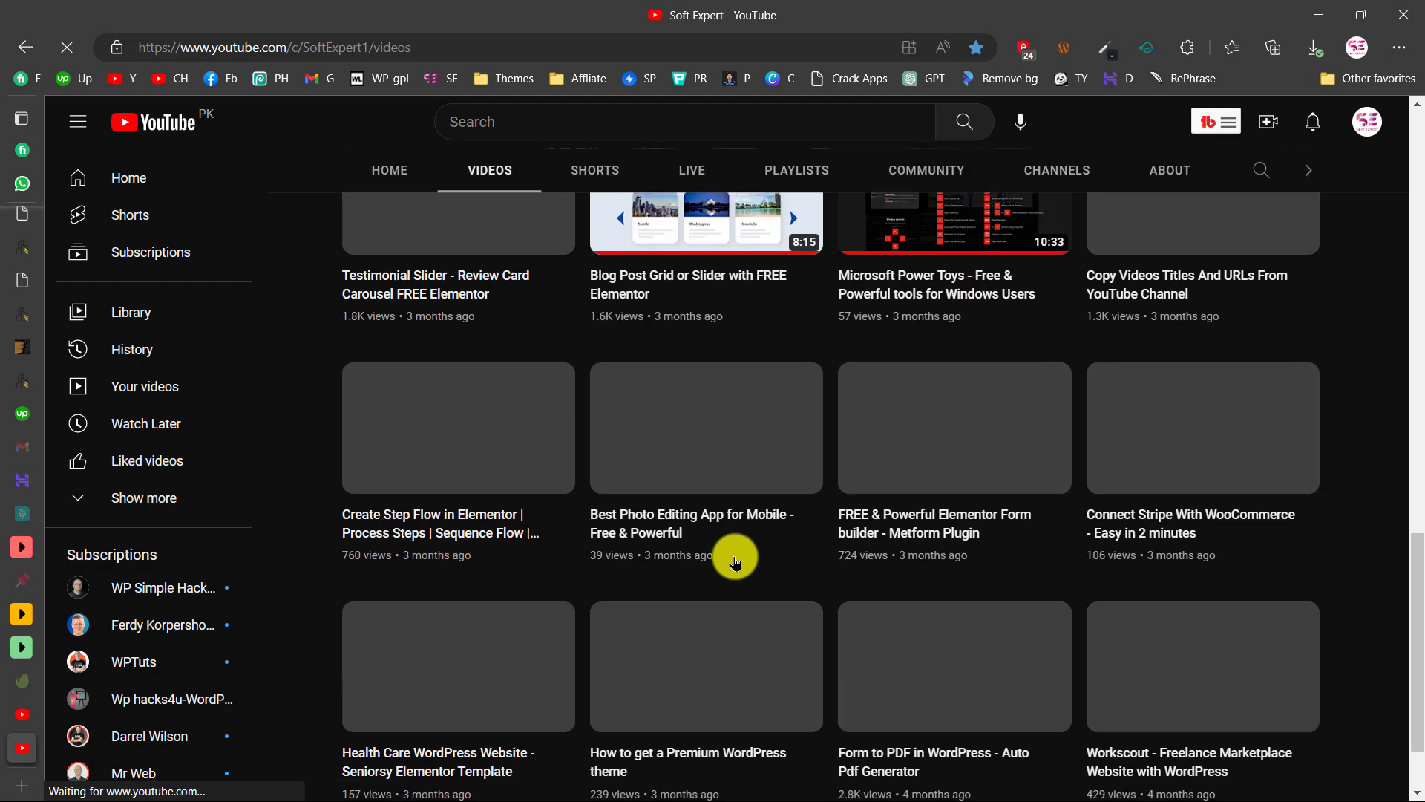
scroll(734, 562, "up", 2)
scroll(735, 562, "down", 2)
scroll(735, 562, "down", 11)
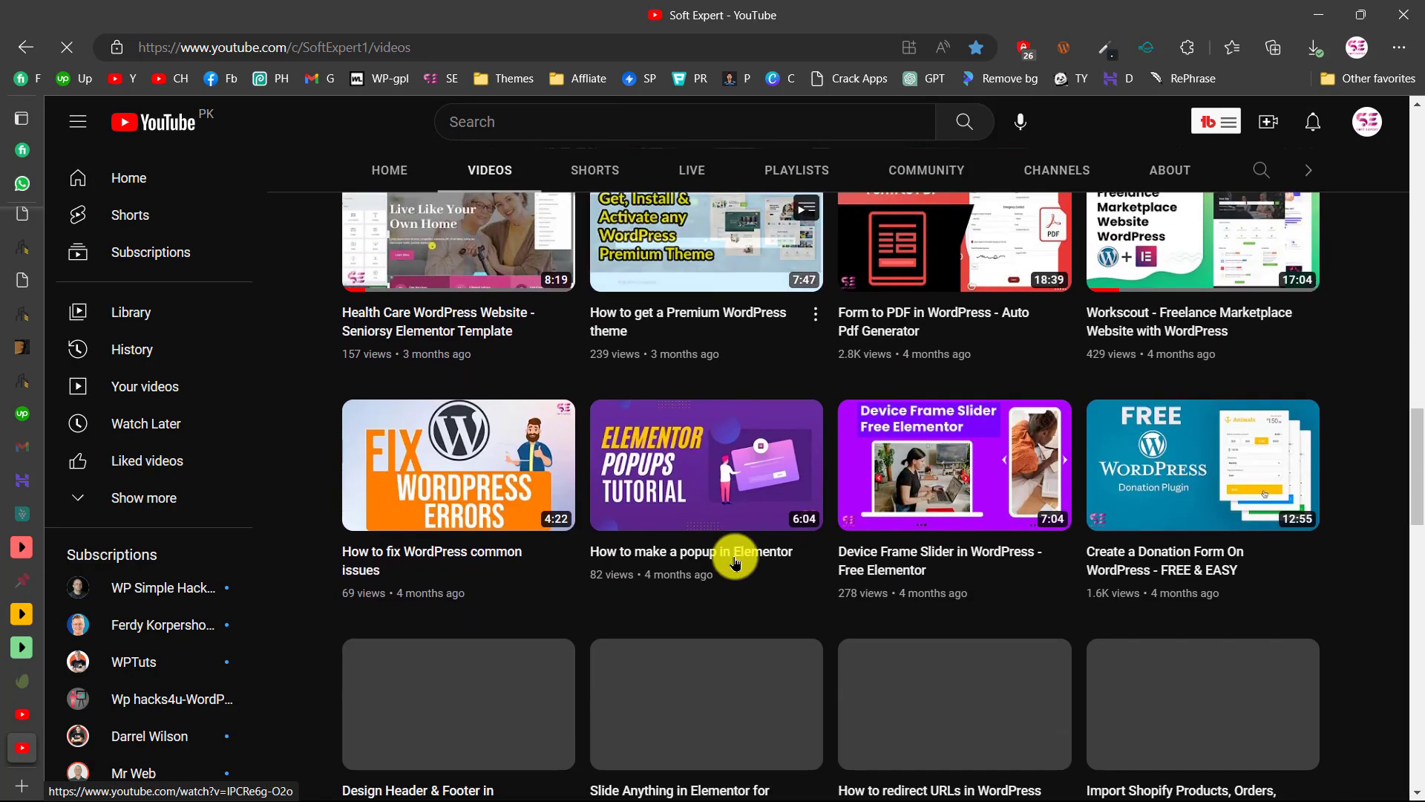